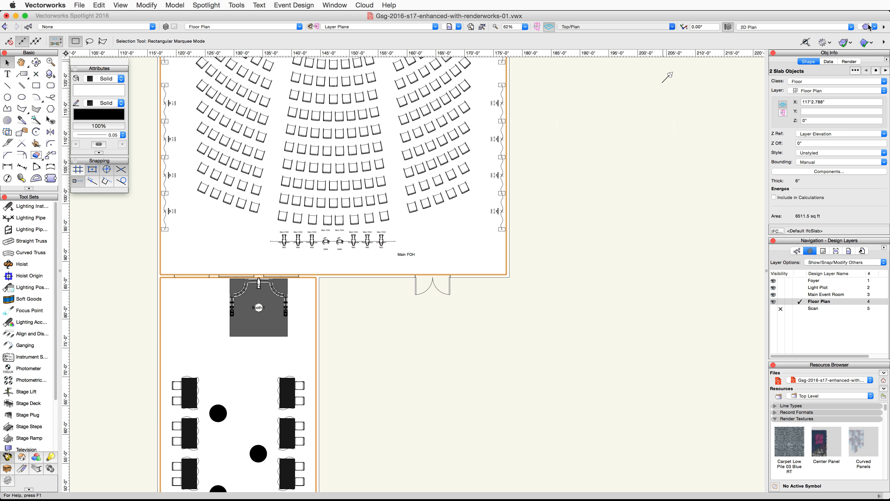
- Switch to a rendered Left Isometric view and raise the two selected floor slabs to a Z elevation of 20'
key(super+1)
click(871, 28)
click(823, 87)
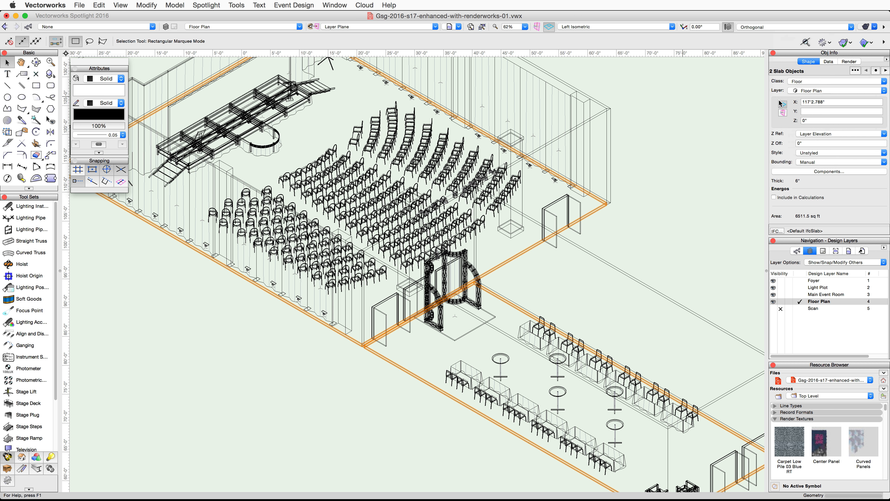
scroll(617, 172, down, 1)
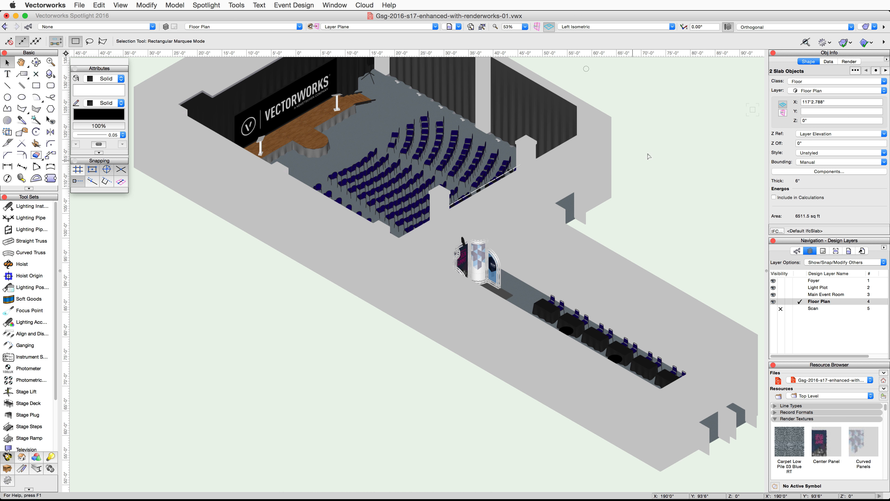
middle_drag(660, 152, 640, 203)
click(819, 120)
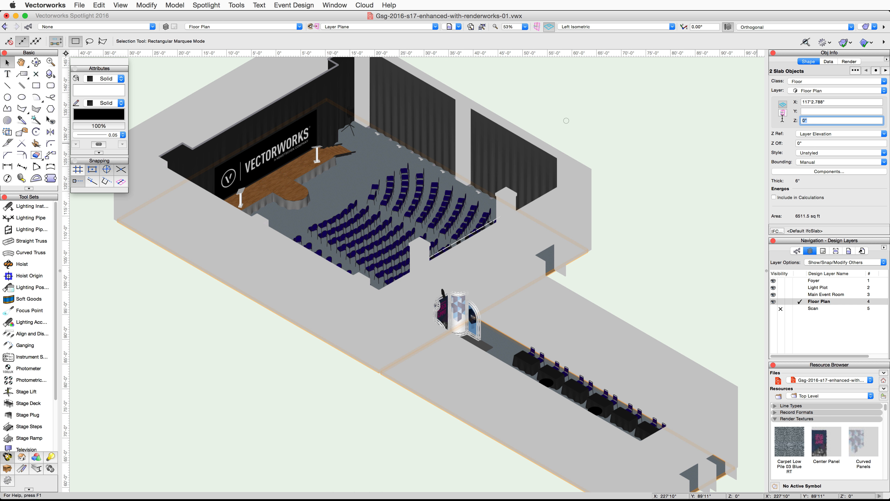
key(Return)
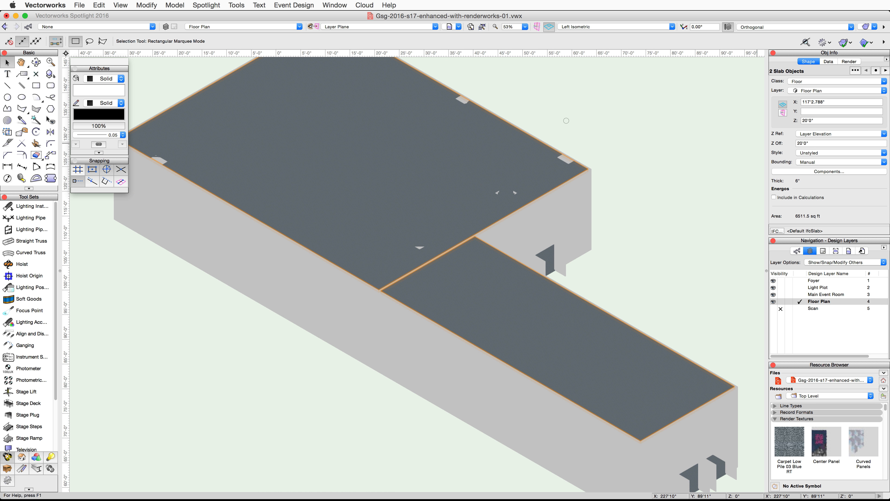
- Create a new class named Ceiling and assign the two raised slabs to it
click(834, 80)
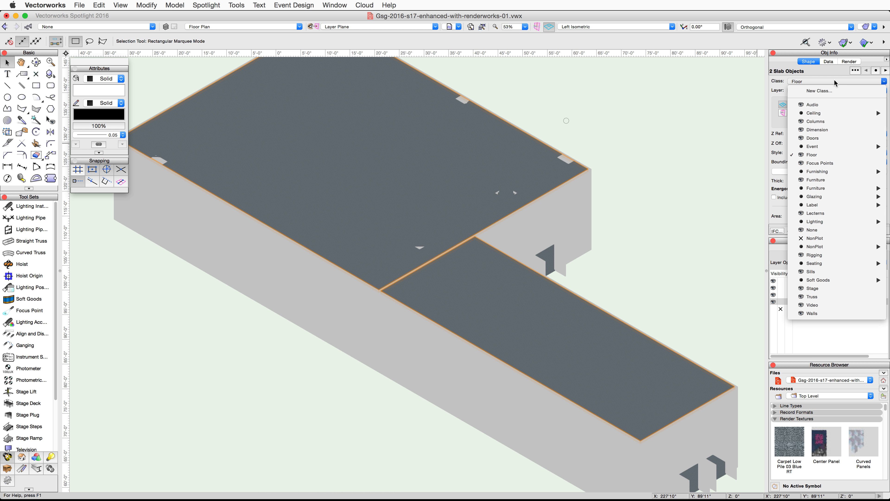
click(830, 88)
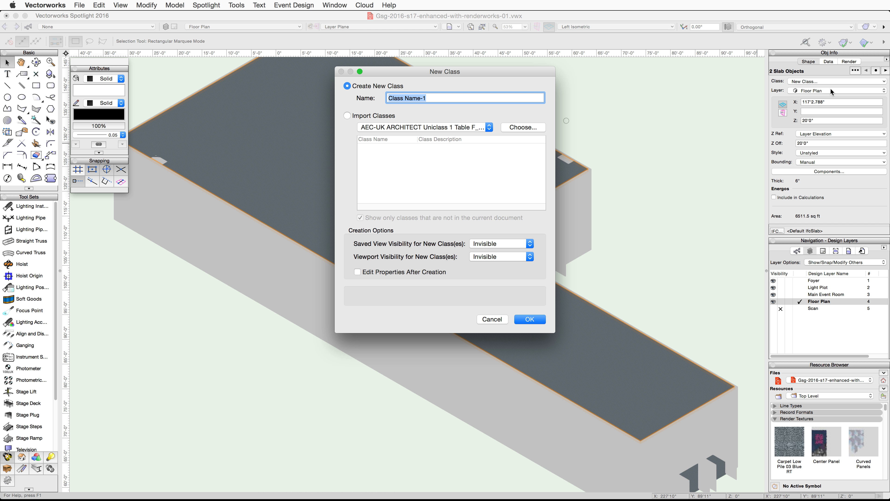
text(Ceiling)
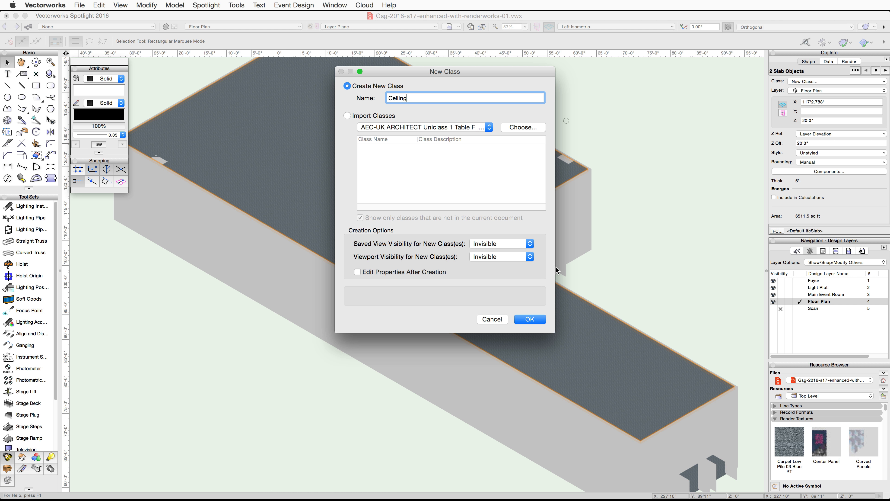
click(524, 319)
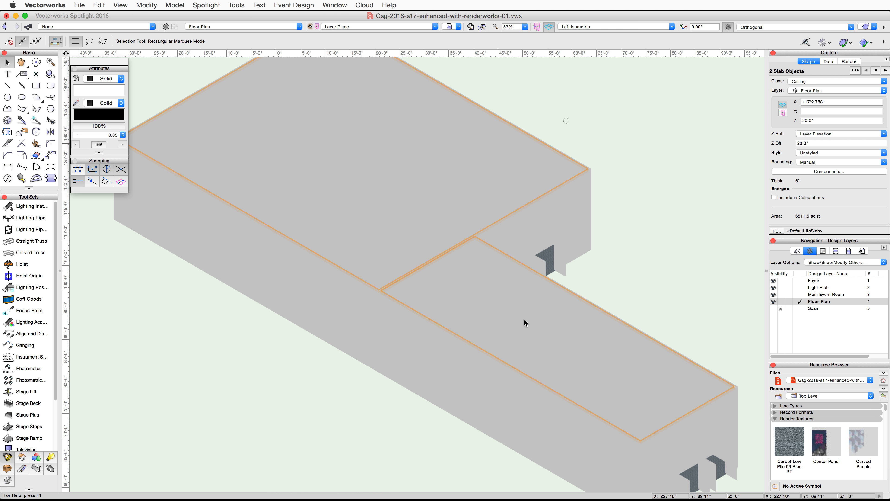
- Return to Top/Plan view and open the Textures Interior Finishes library from the Renderworks Textures folder in the Resource Browser
click(582, 25)
click(582, 35)
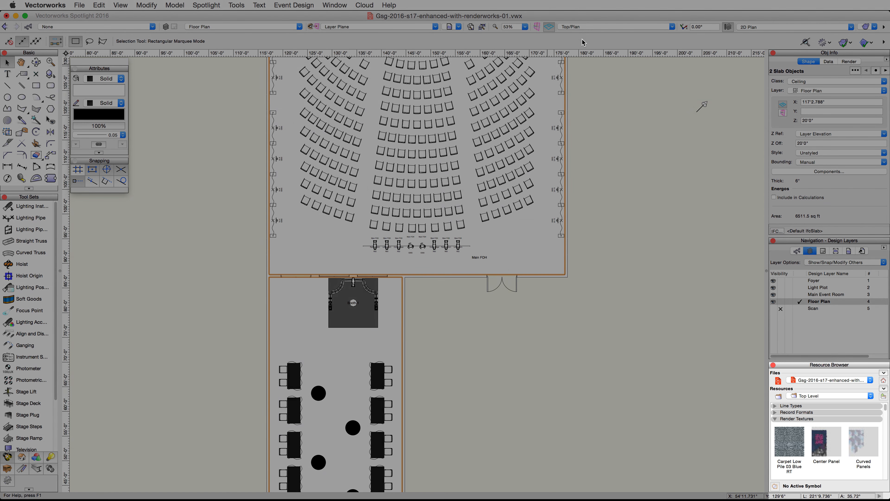
click(482, 27)
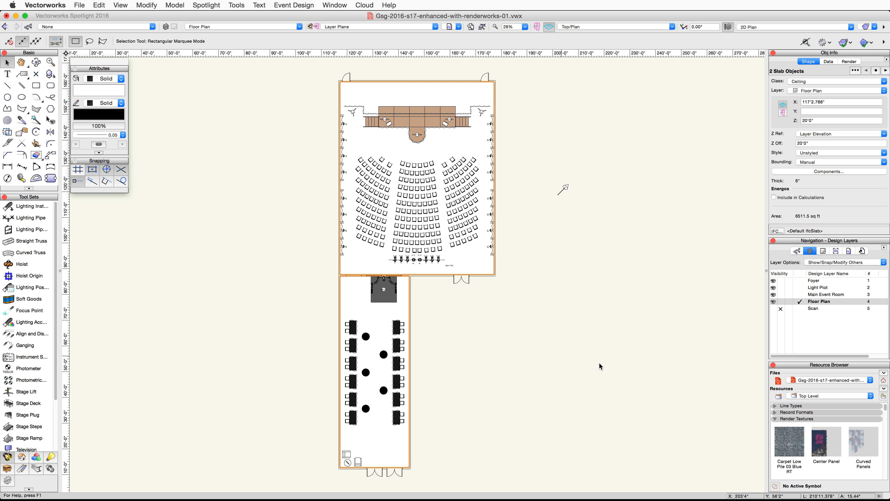
click(870, 381)
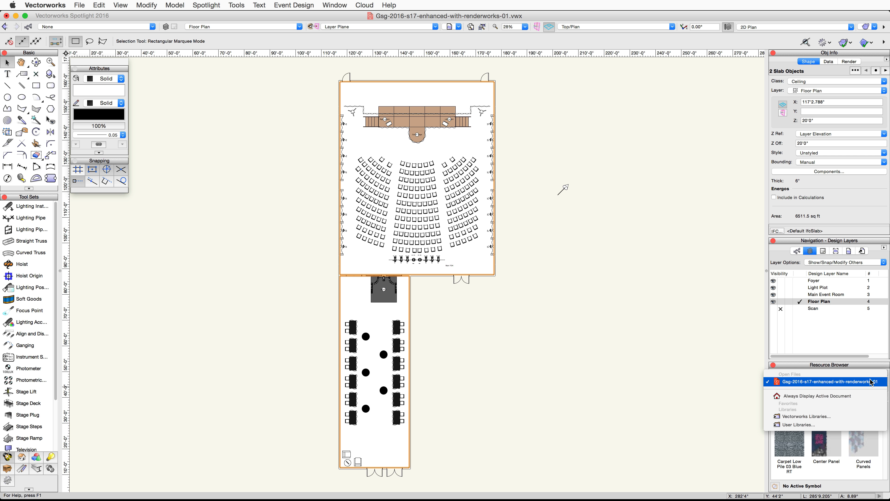
click(858, 415)
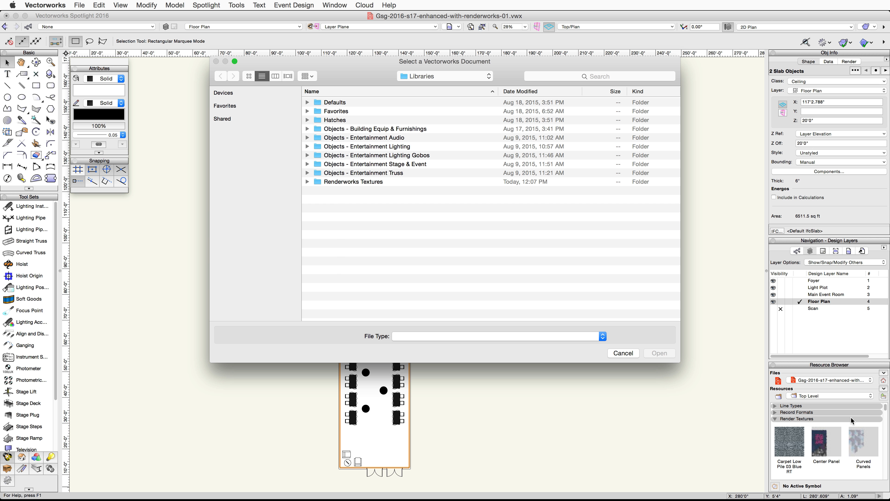
click(308, 182)
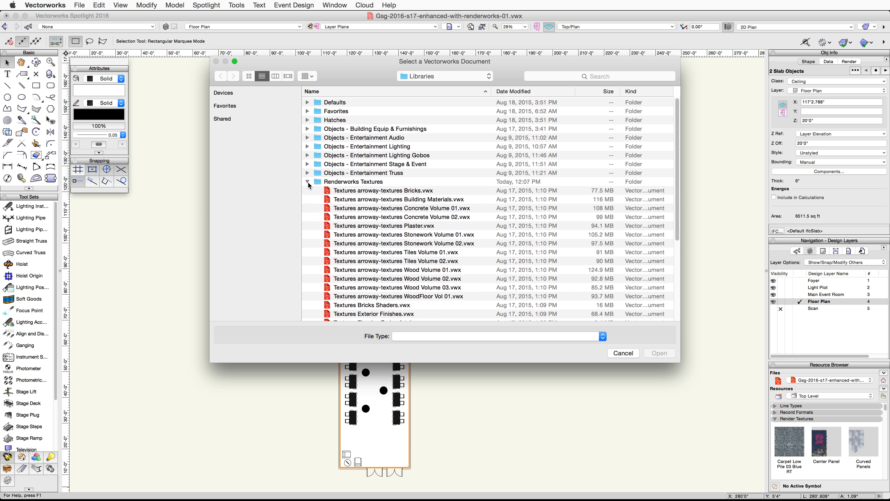
scroll(347, 224, down, 5)
scroll(348, 224, down, 7)
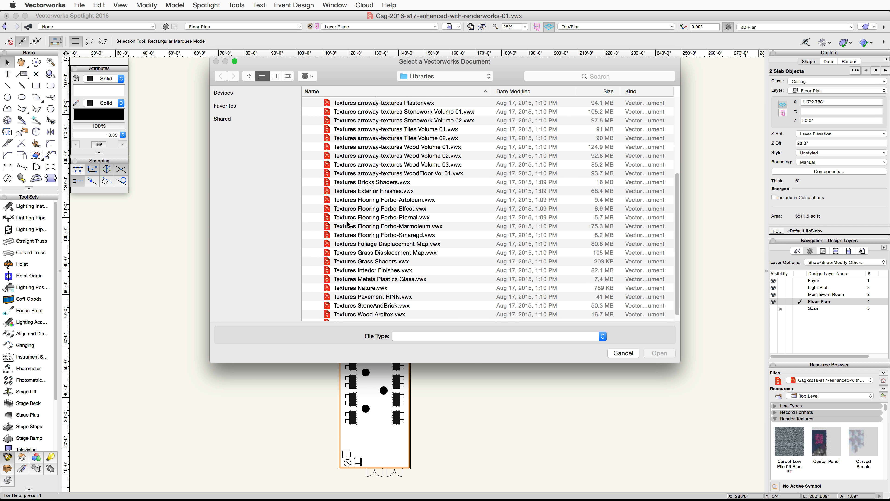
click(375, 269)
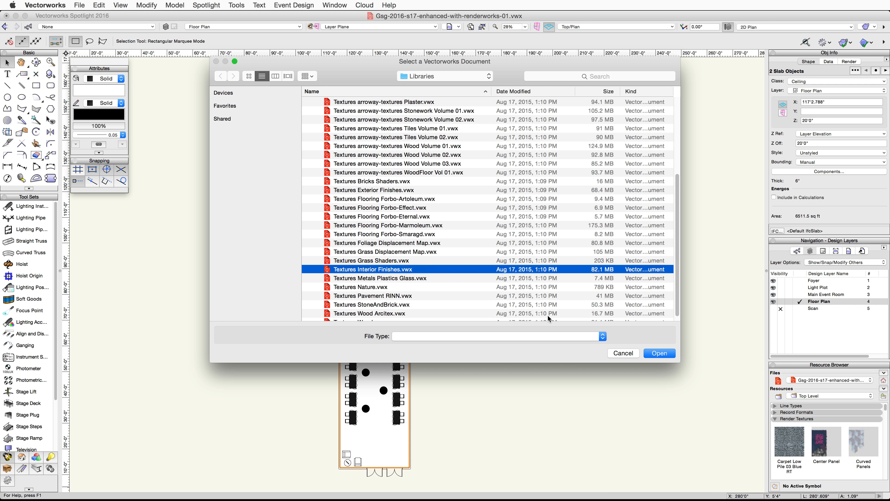
click(658, 353)
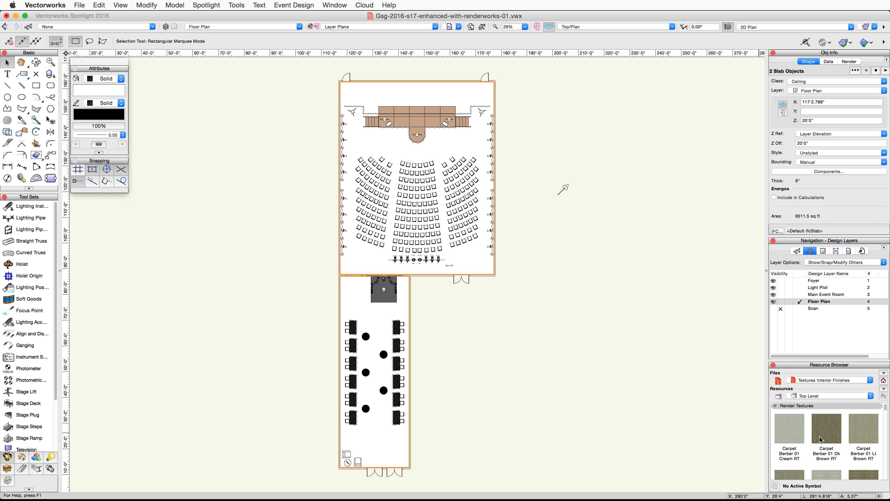
- Browse the interior finishes and import the Ceiling Plaster Lt RT texture into the document
scroll(819, 435, down, 5)
scroll(820, 432, down, 6)
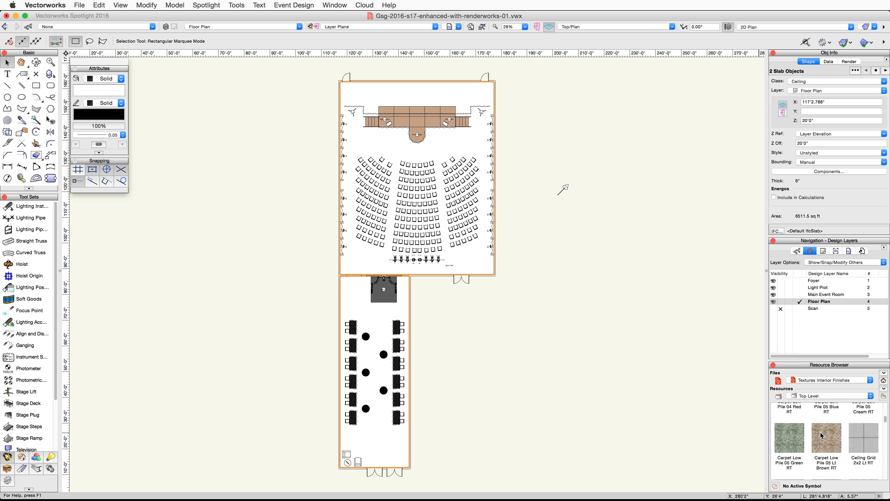
scroll(821, 434, down, 1)
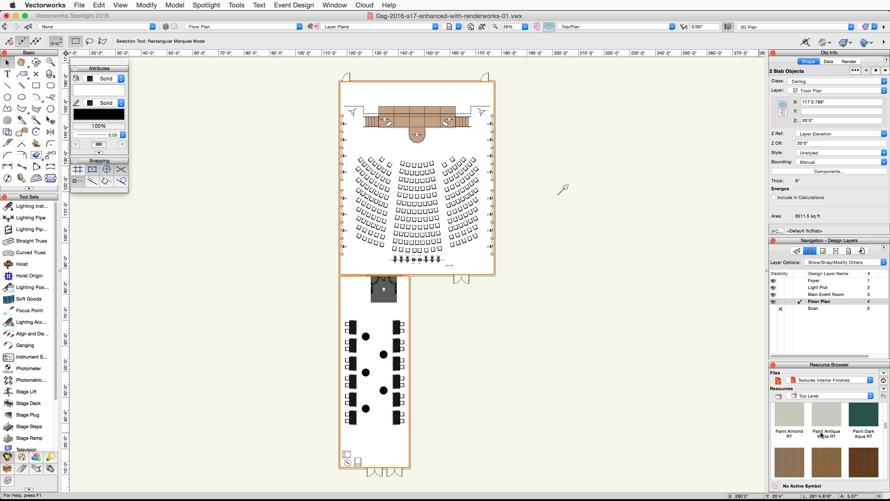
right_click(778, 407)
click(722, 465)
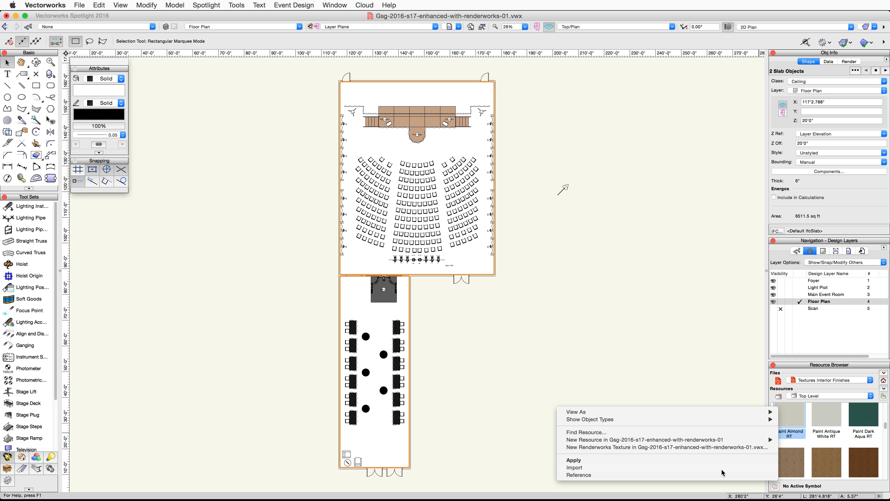
scroll(840, 436, up, 5)
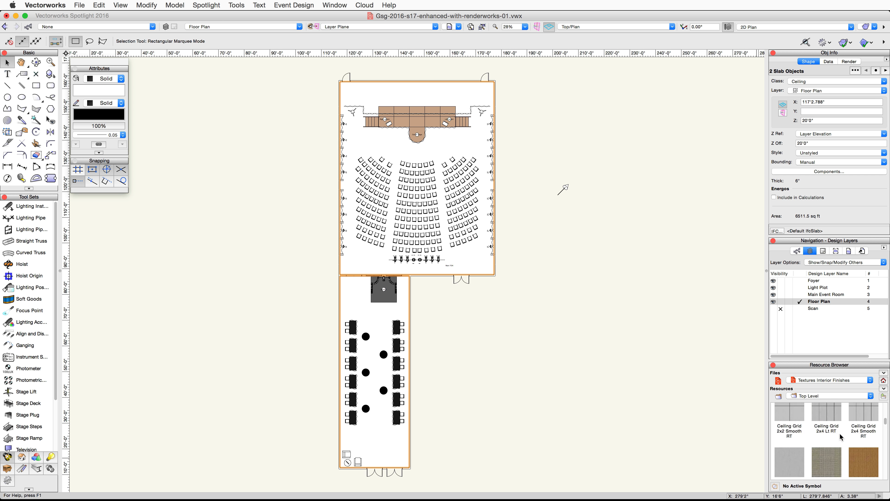
scroll(841, 437, down, 5)
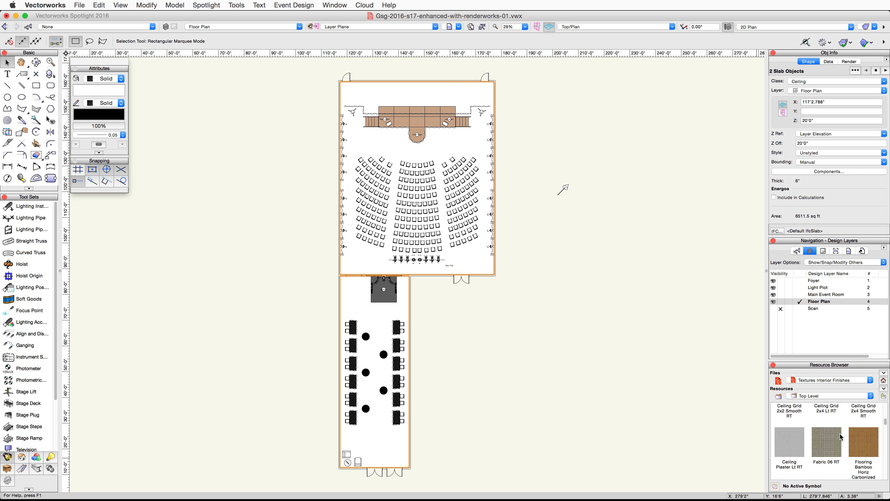
right_click(792, 438)
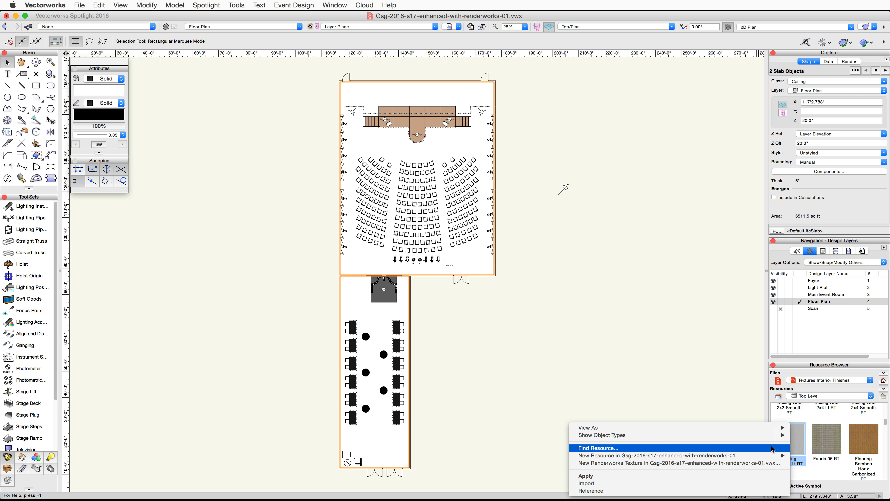
click(736, 484)
- Open the Textures Metals Plastics Glass library from the Vectorworks libraries in the Resource Browser
click(841, 380)
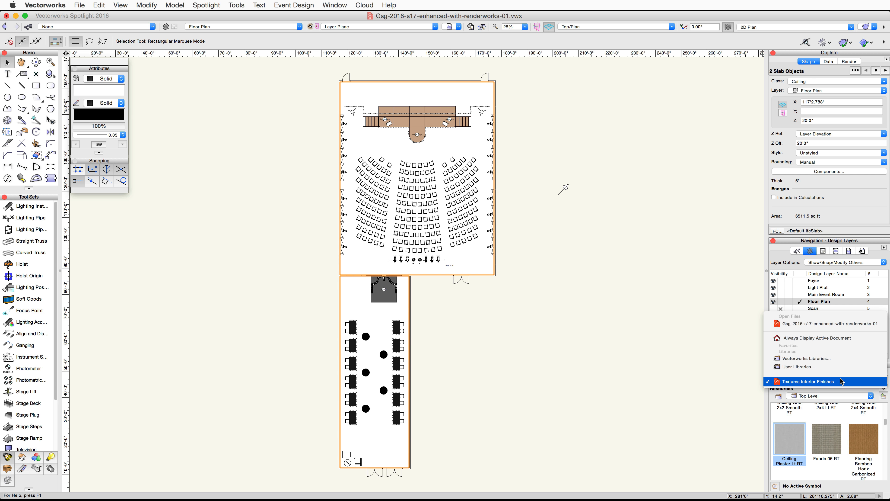
click(824, 358)
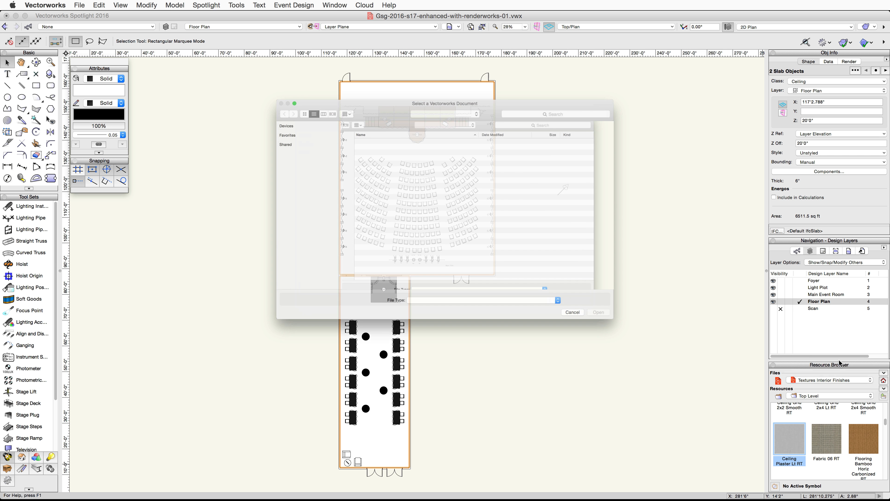
scroll(438, 256, down, 6)
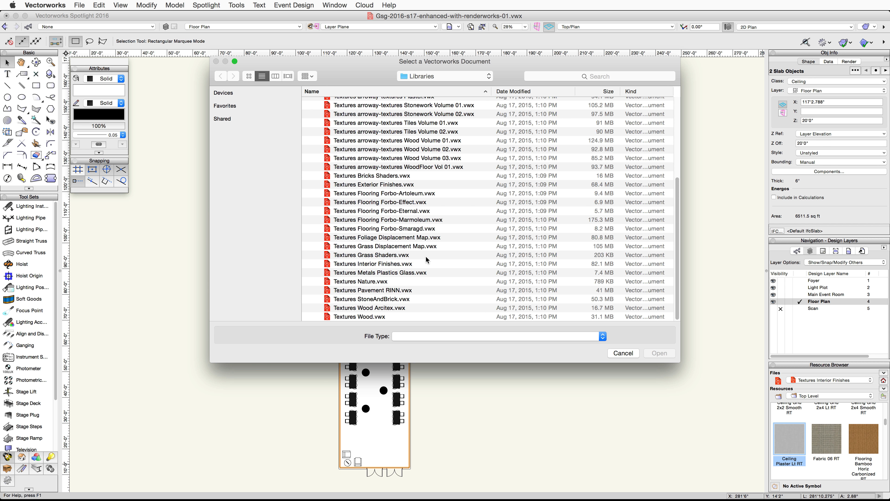
click(409, 273)
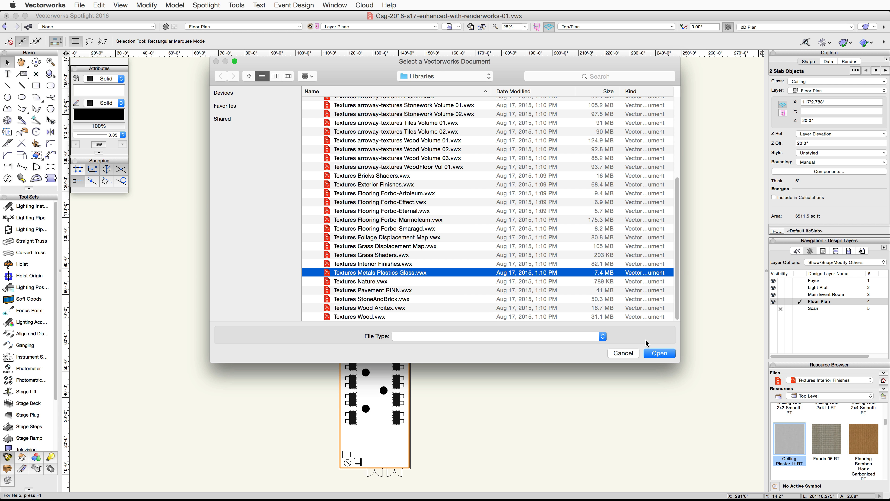
click(653, 352)
- Import the Metal Aluminum RT texture into the document
scroll(833, 439, up, 3)
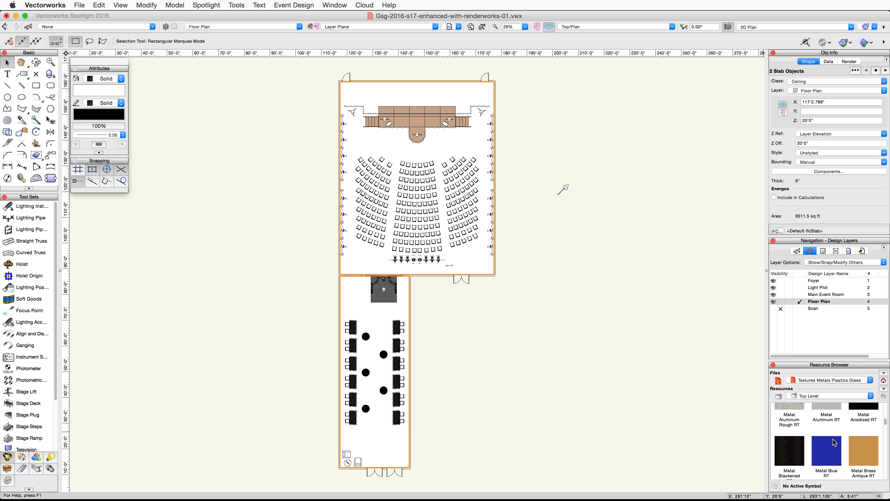
scroll(834, 442, up, 1)
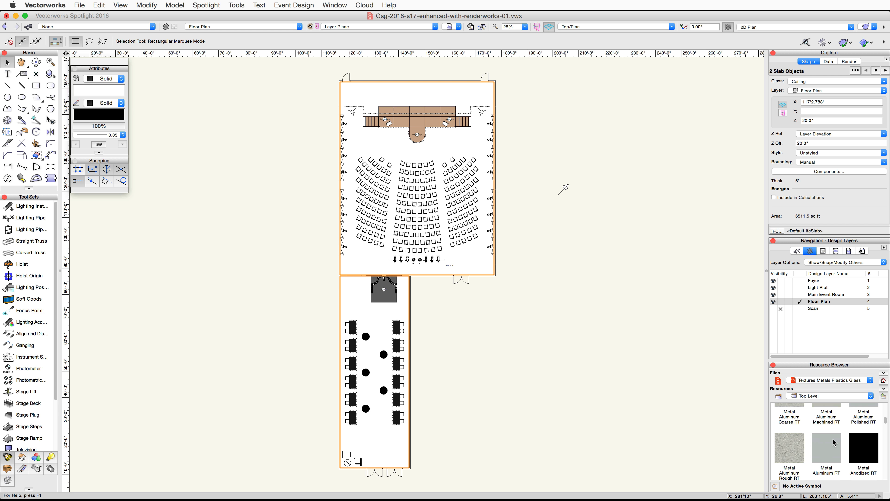
right_click(834, 443)
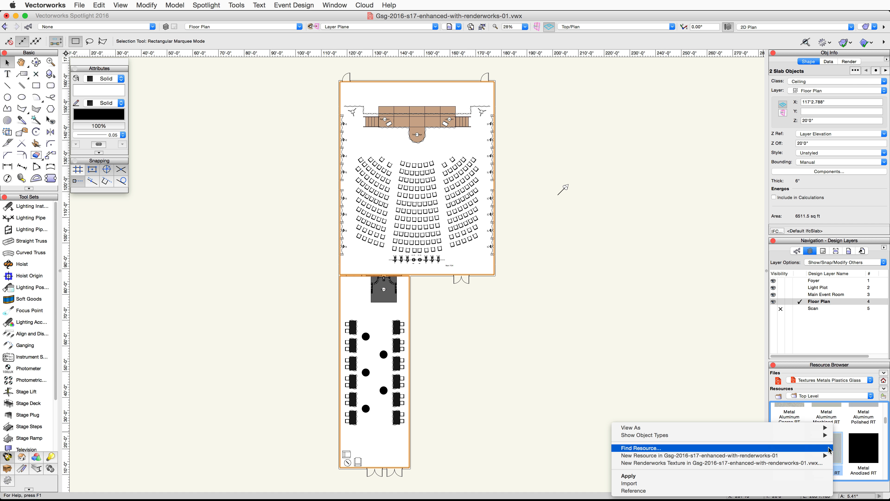
click(795, 484)
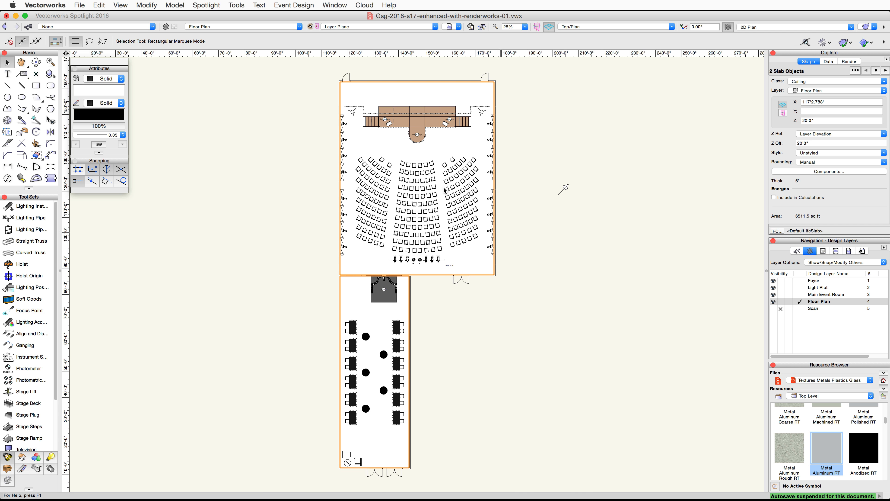
- Open the document's classes and give the Ceiling class an Other-object texture of Ceiling Plaster Lt RT
click(240, 6)
click(249, 15)
click(330, 106)
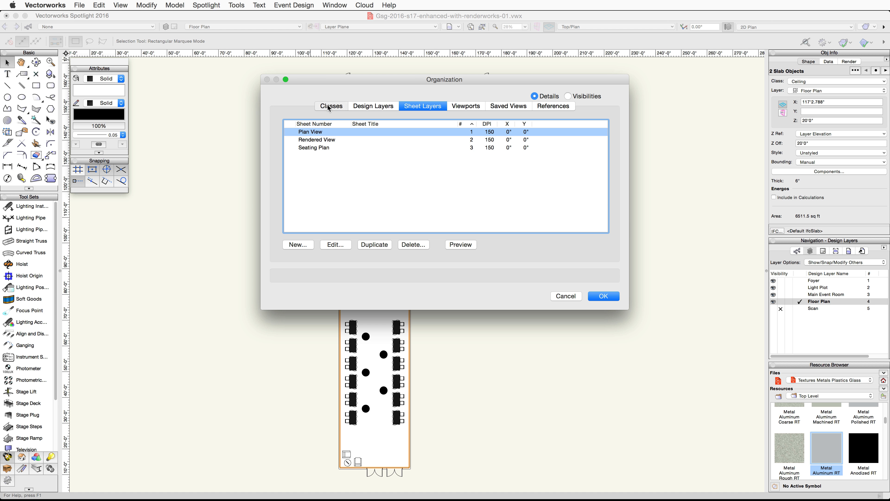
click(345, 139)
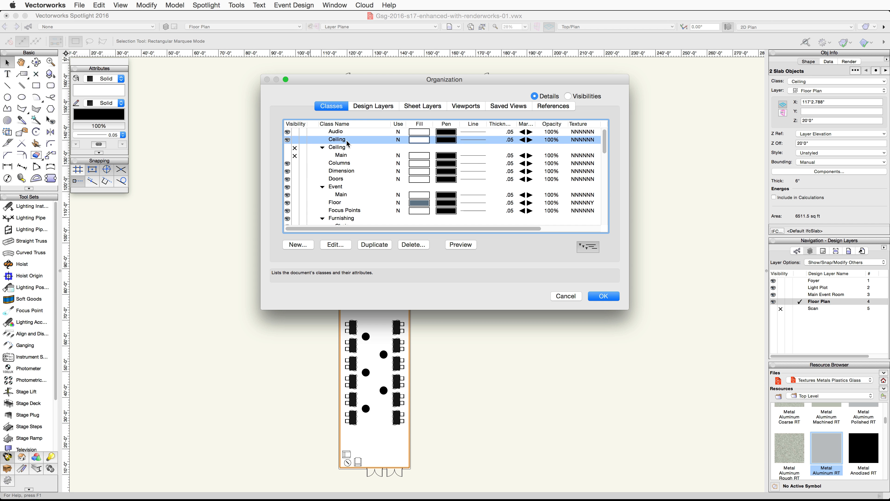
click(337, 246)
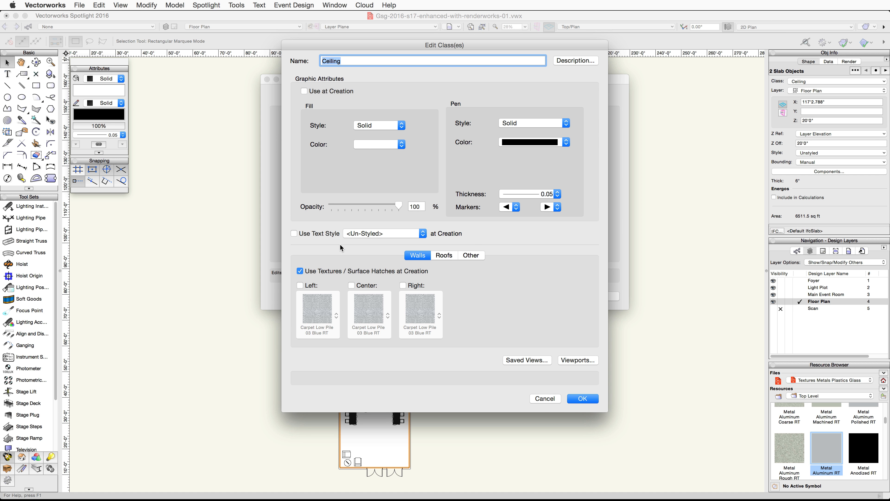
click(479, 260)
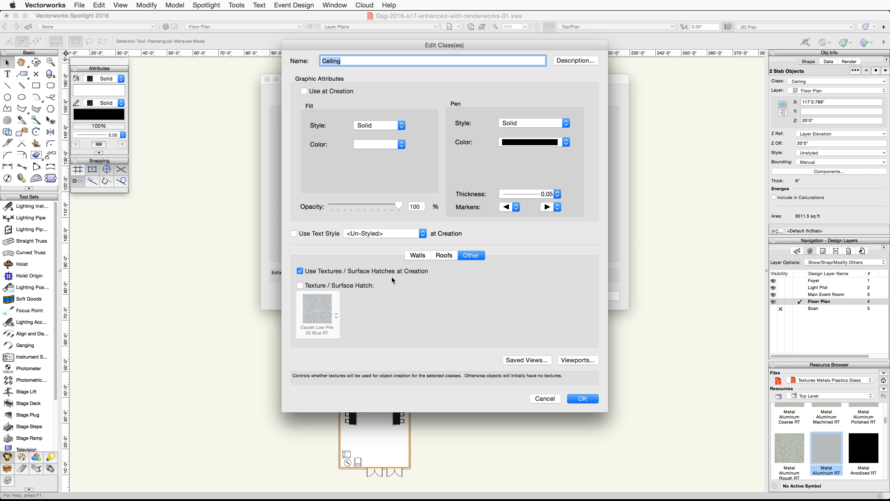
click(300, 285)
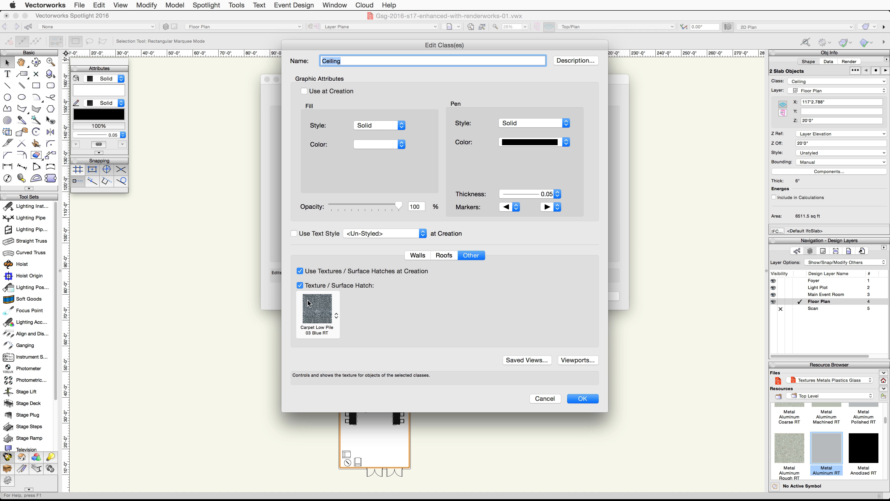
click(313, 309)
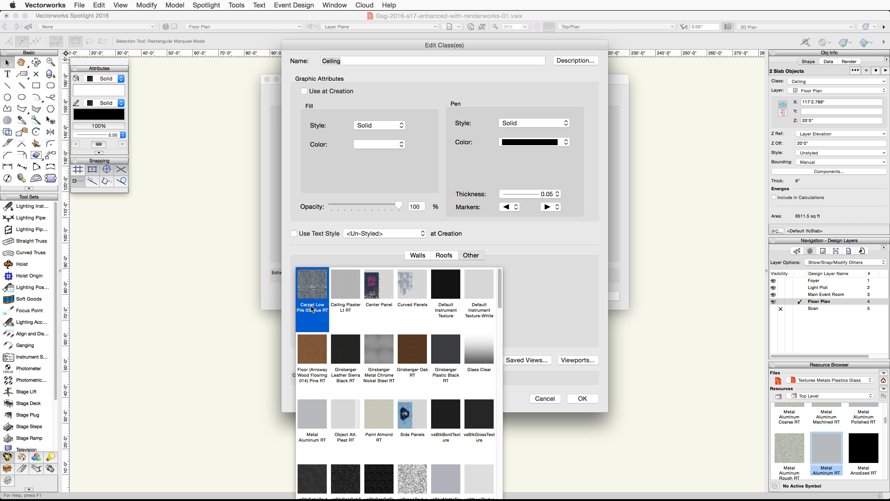
click(351, 293)
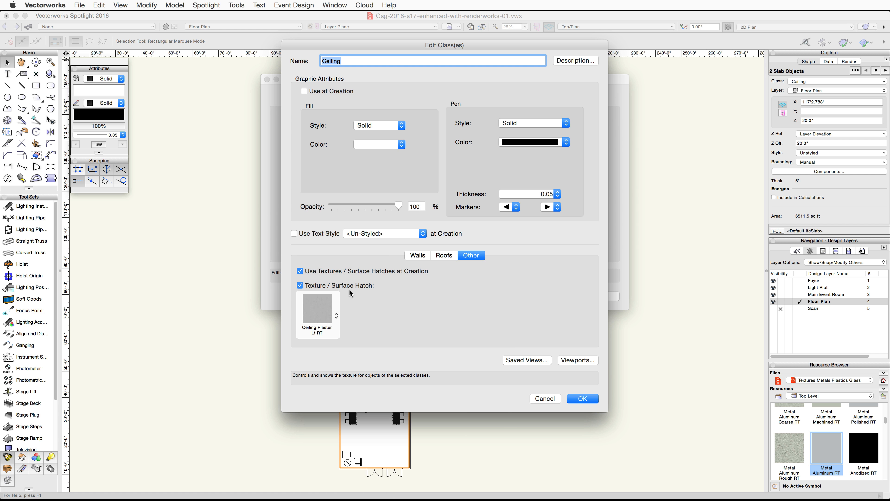
click(582, 398)
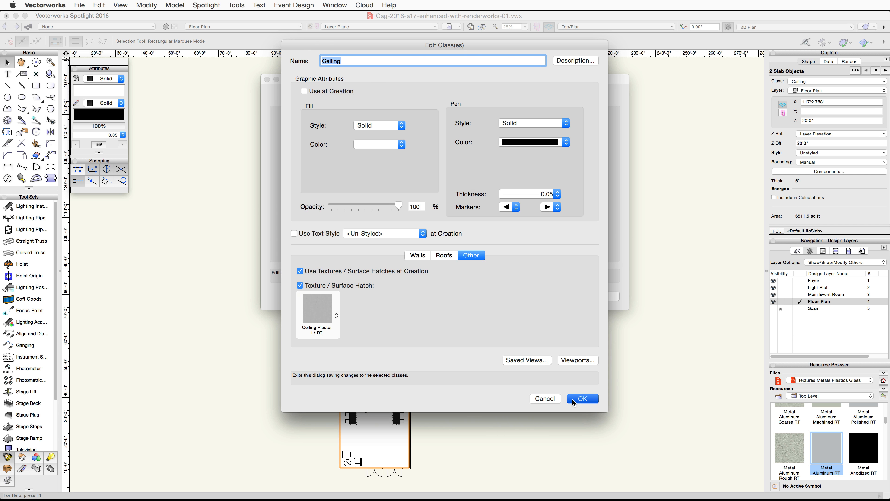
- Give the Truss class an Other-object texture of Metal Aluminum RT
scroll(319, 171, down, 10)
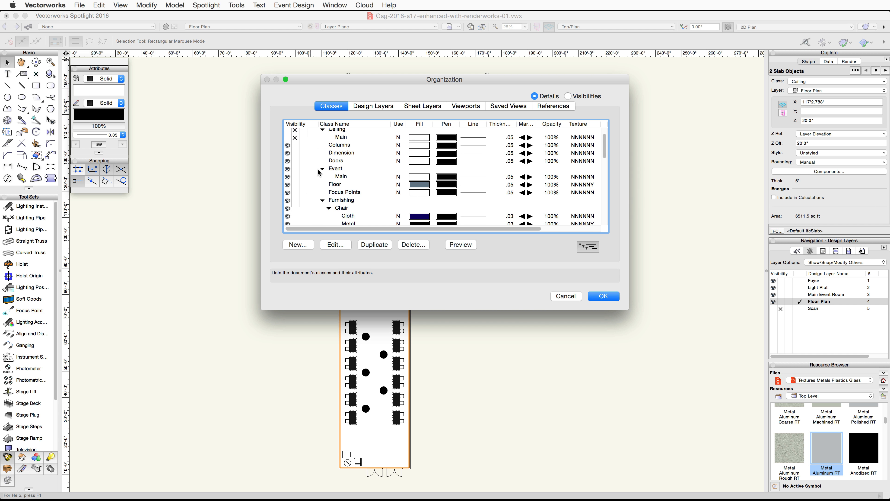
scroll(319, 172, down, 5)
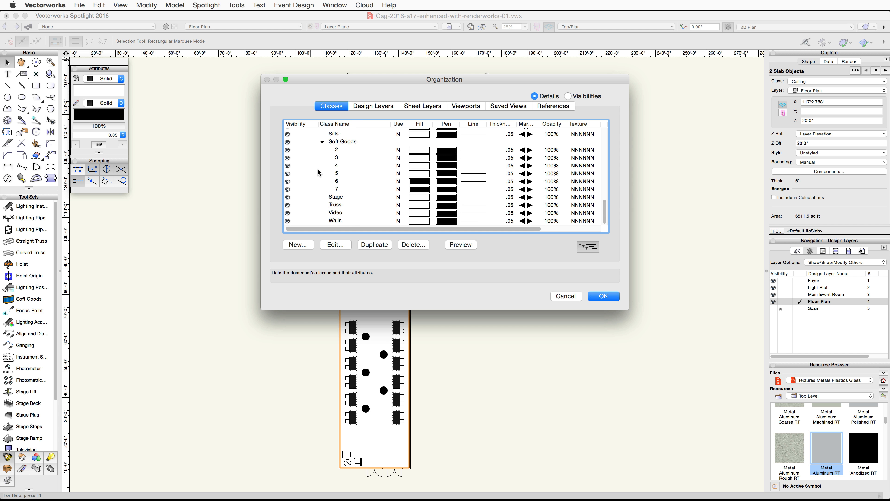
click(335, 205)
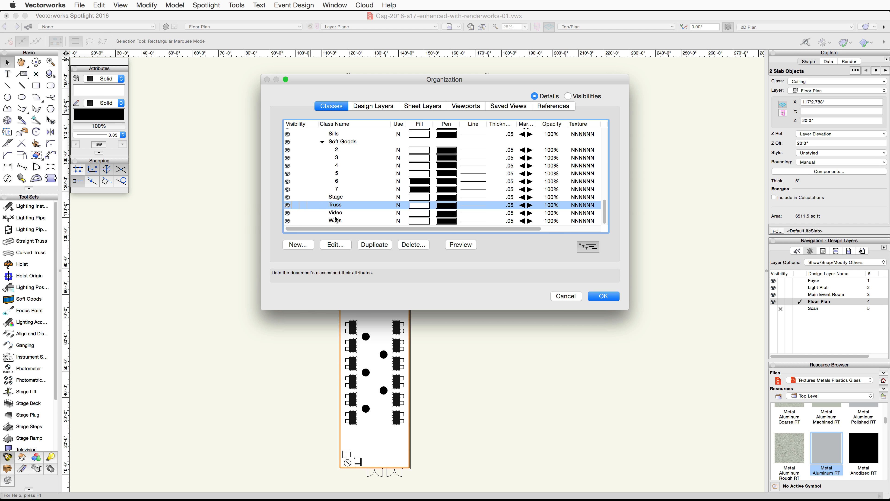
click(336, 244)
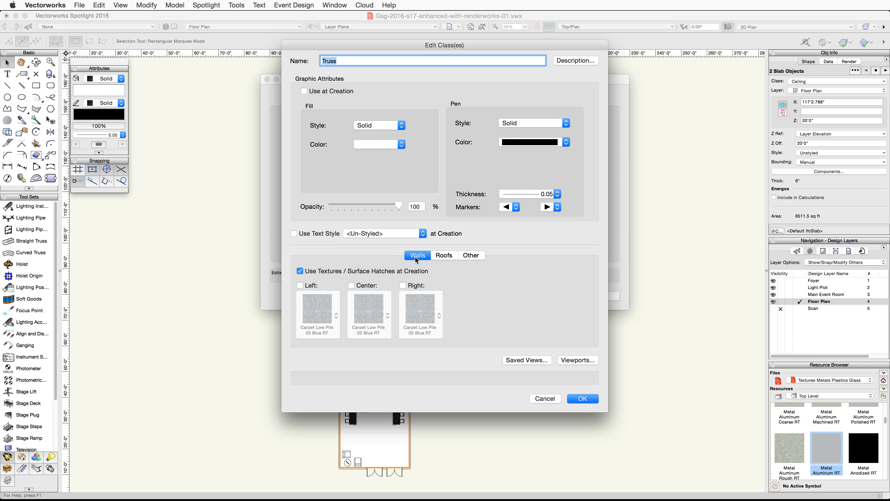
click(471, 255)
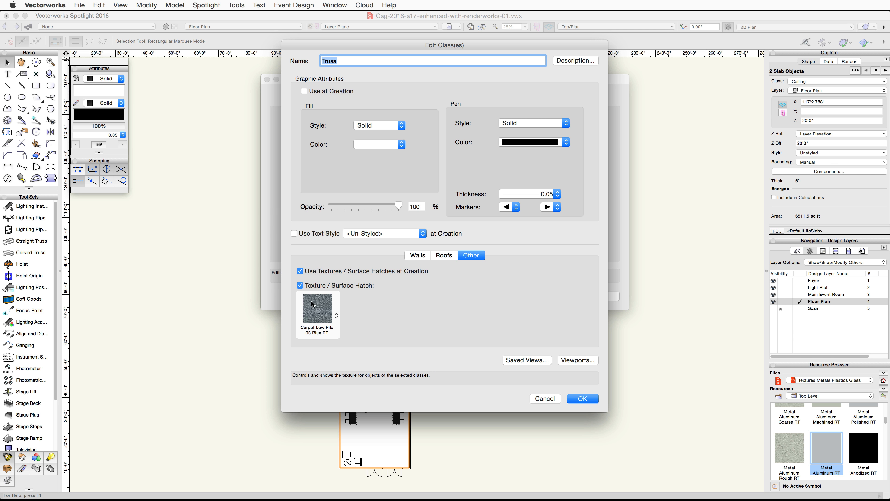
click(317, 314)
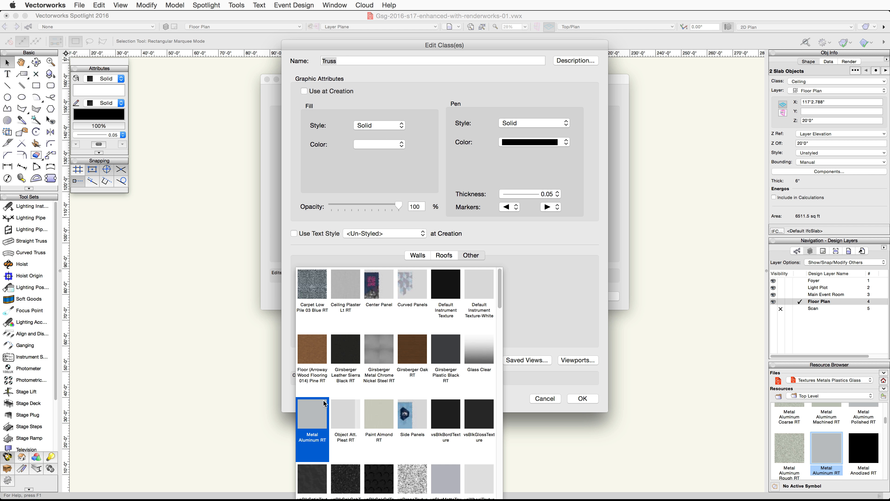
click(316, 412)
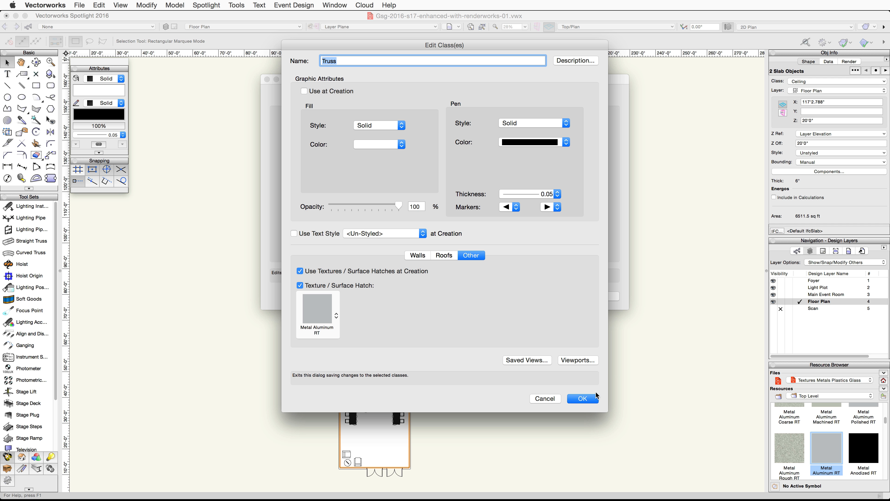
click(590, 403)
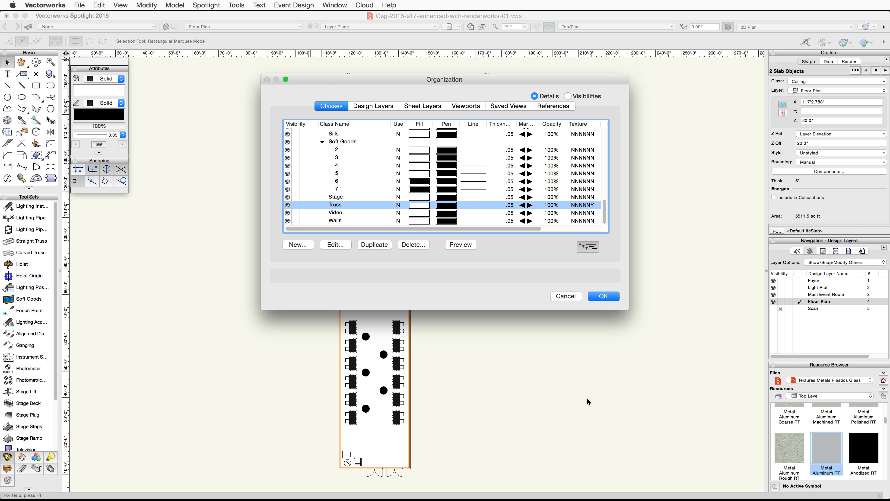
- Set the Walls class's left and right wall textures to Paint Almond RT and close the classes dialog
click(335, 221)
click(335, 245)
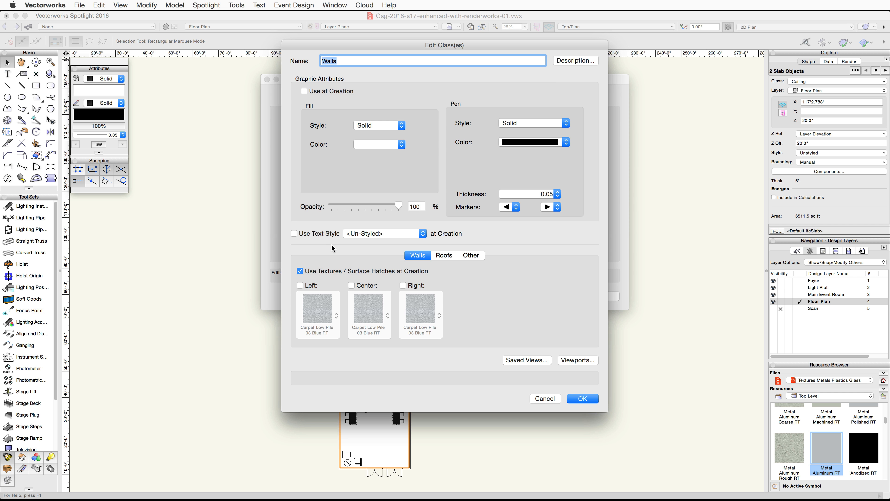
click(300, 285)
click(403, 286)
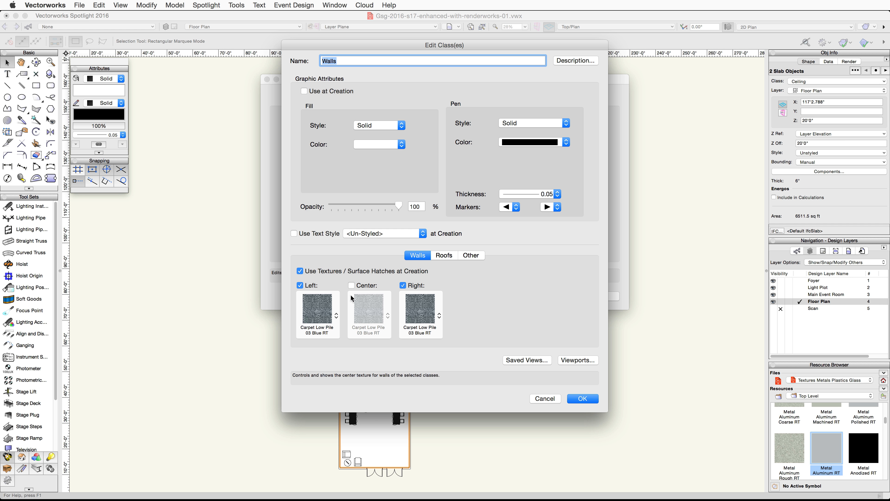
click(323, 311)
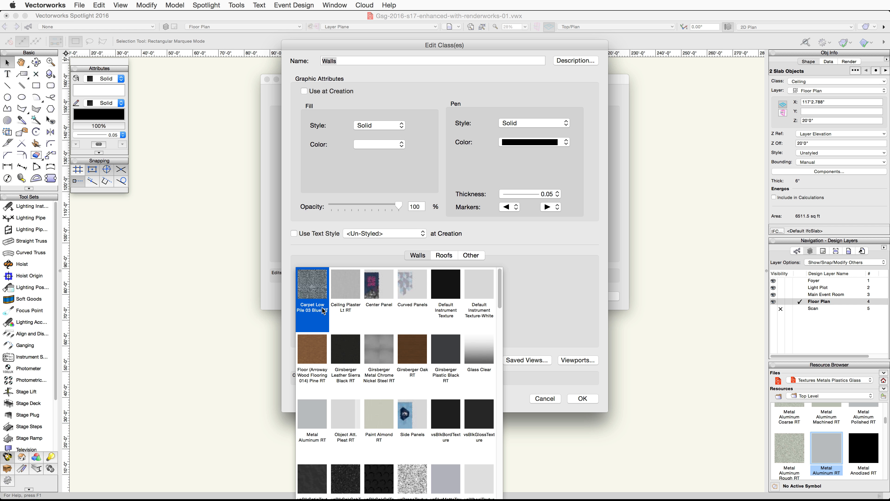
click(375, 407)
click(424, 316)
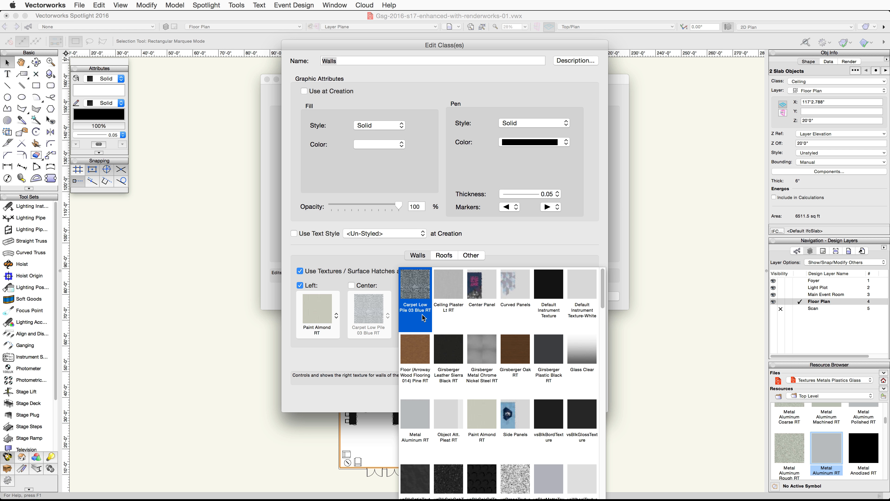
click(474, 411)
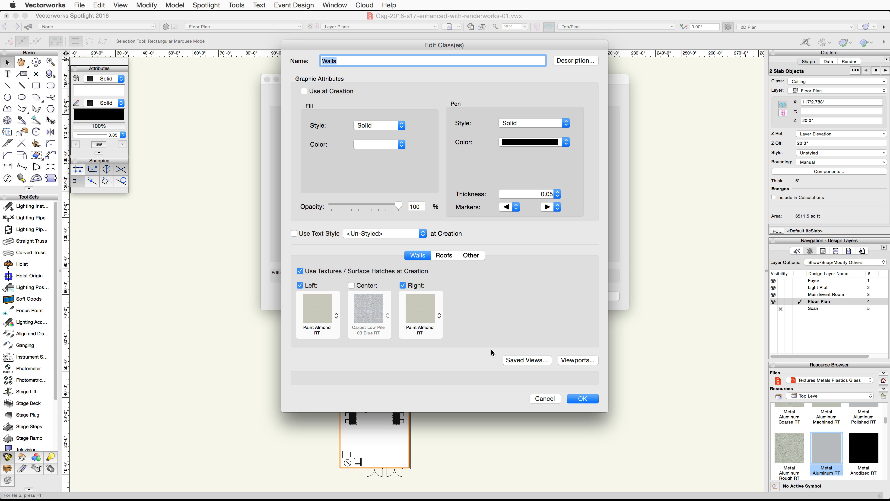
click(583, 399)
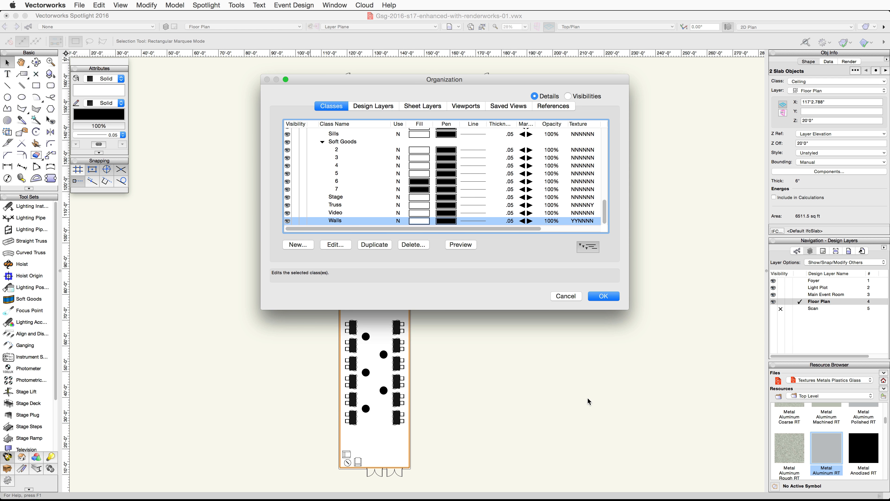
click(611, 297)
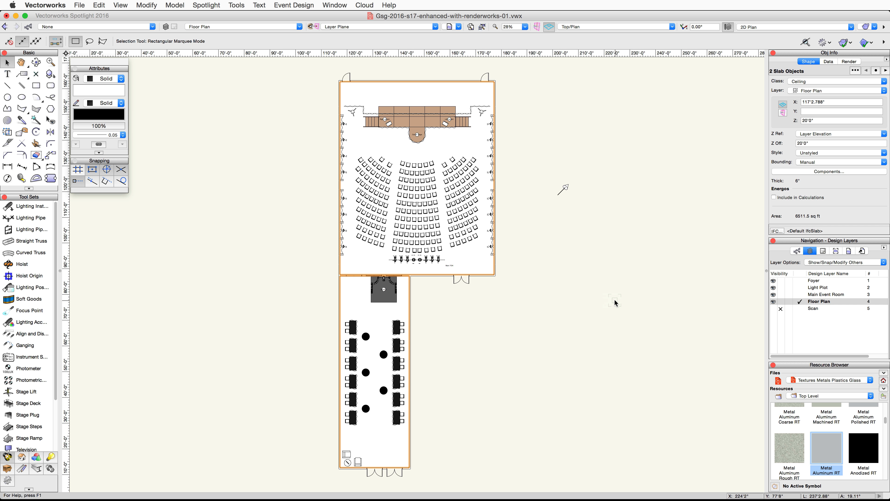
- Open the 3D component of the table symbol nested inside the foyer table symbol for editing
double_click(398, 328)
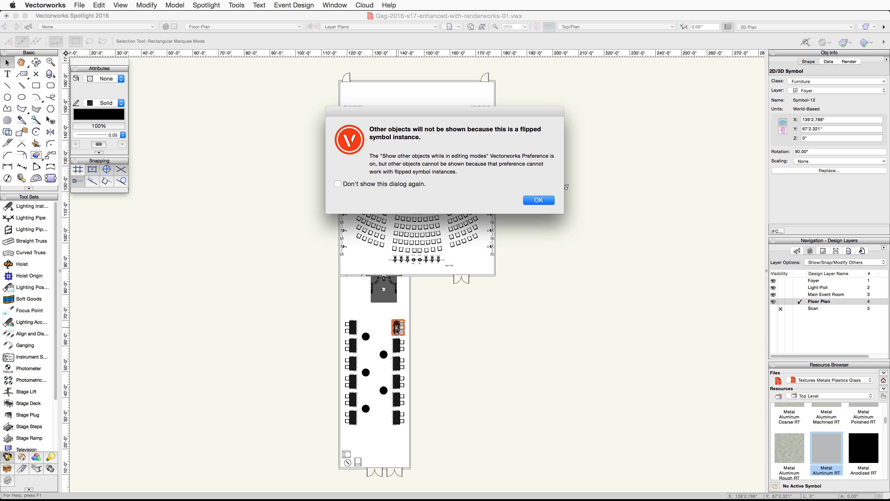
click(546, 202)
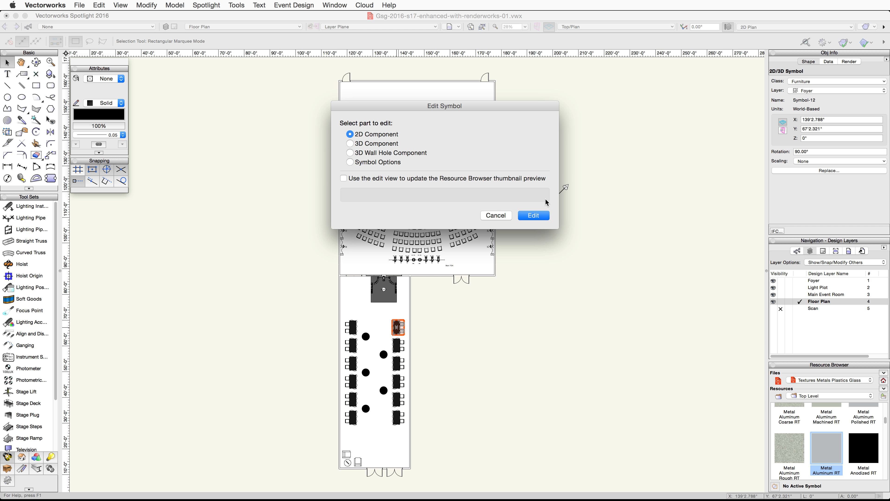
click(350, 143)
click(533, 216)
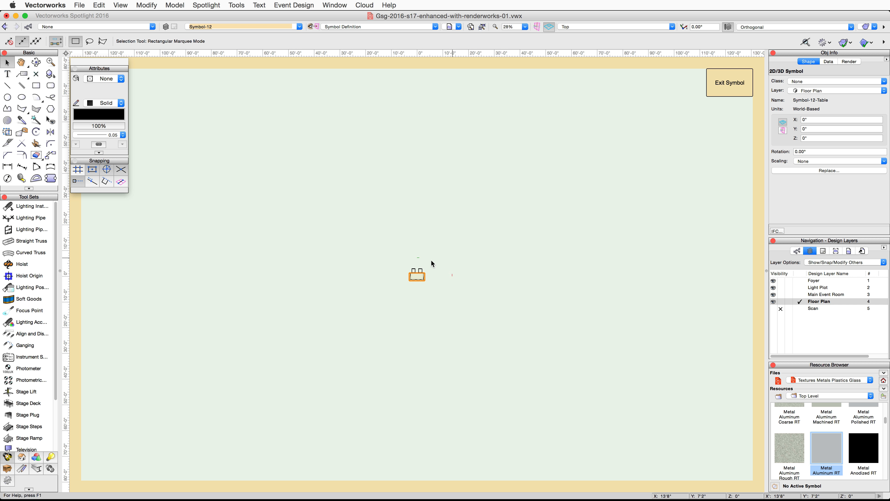
scroll(413, 276, up, 5)
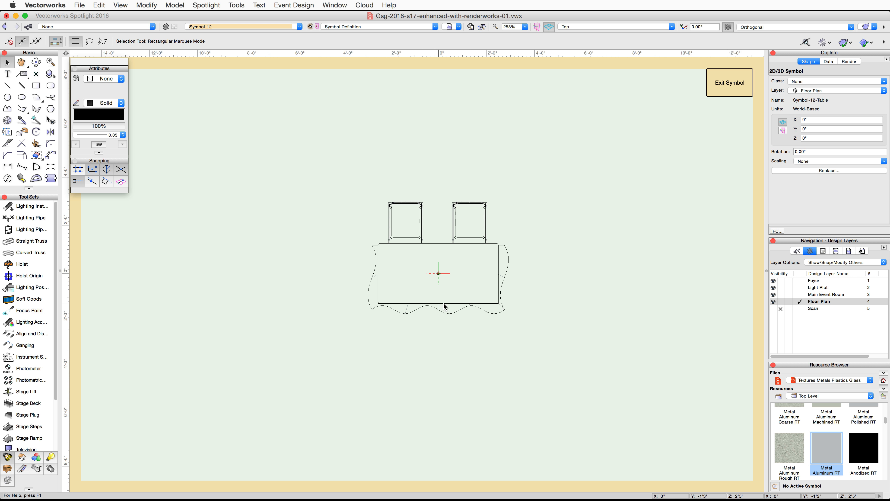
double_click(457, 305)
click(545, 215)
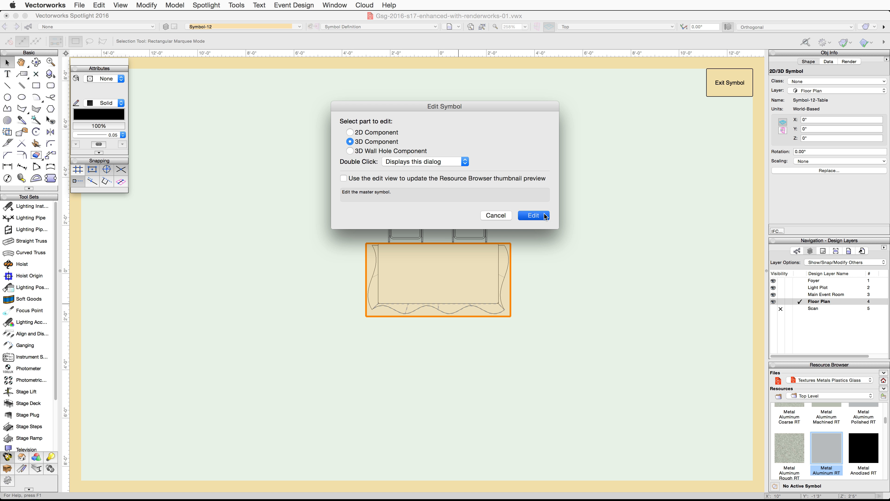
- Select the table's soft goods drape and ungroup it into separate surfaces, confirming the ungroup
click(671, 27)
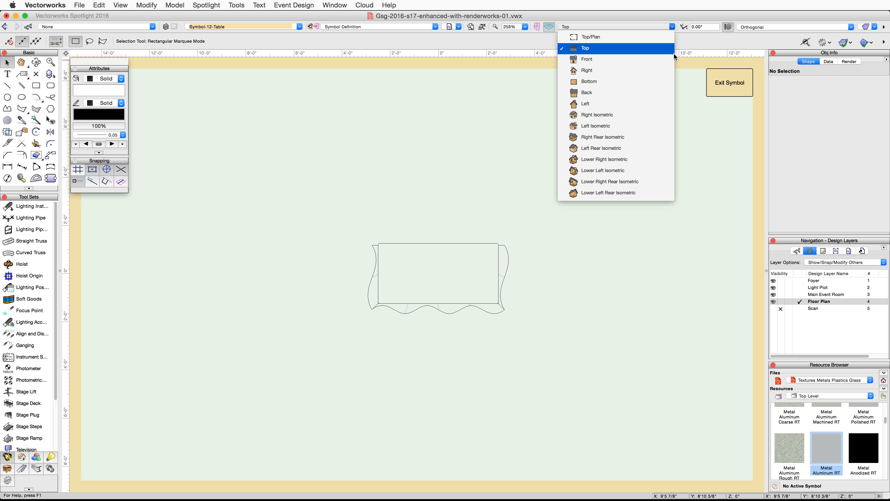
click(663, 115)
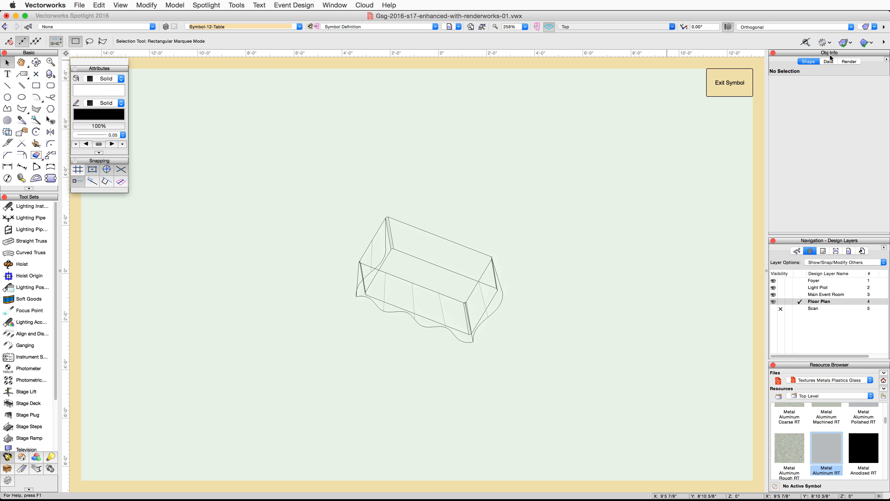
click(873, 26)
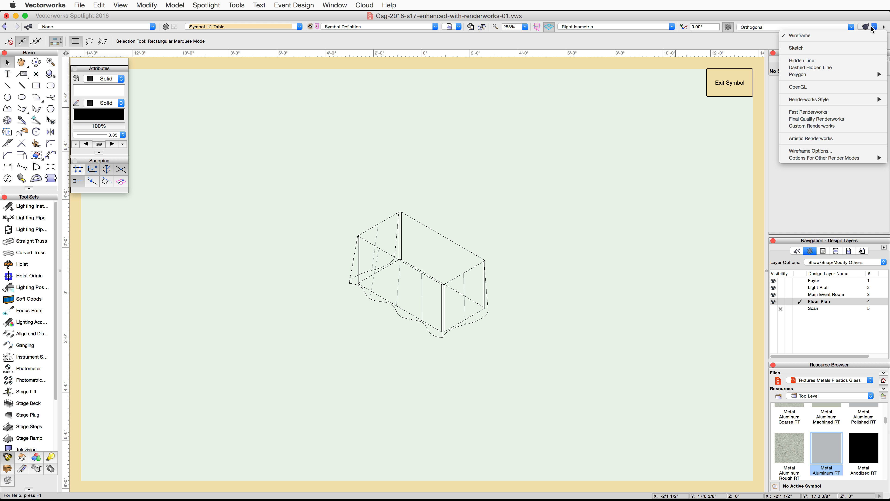
click(838, 88)
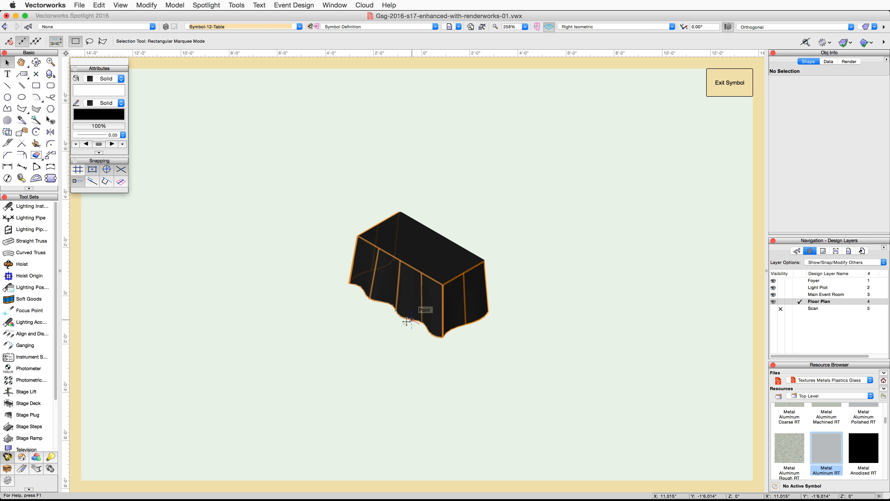
click(407, 321)
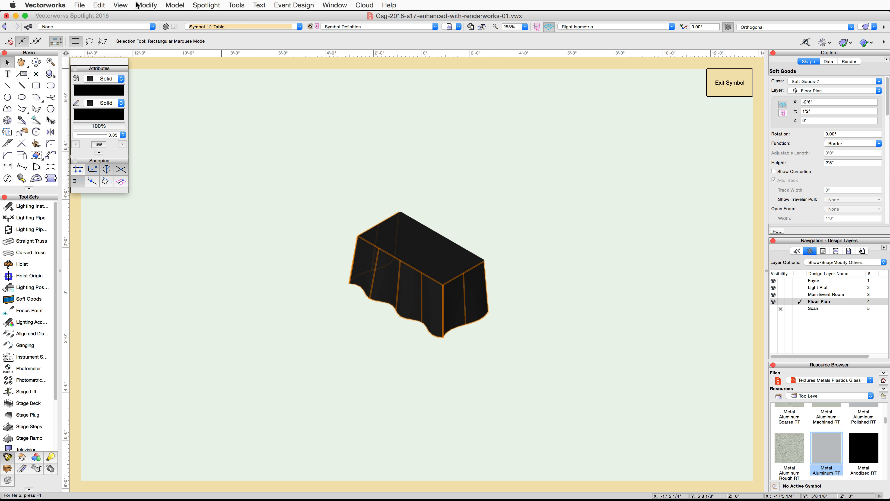
click(144, 6)
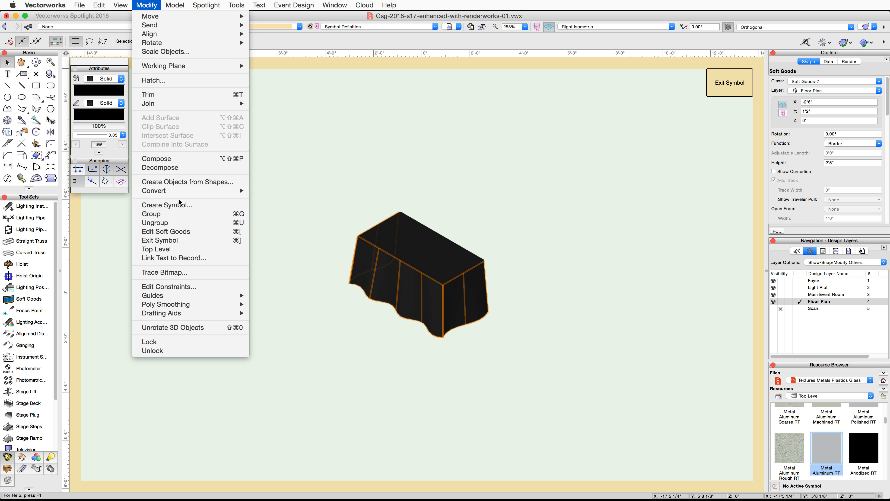
click(177, 223)
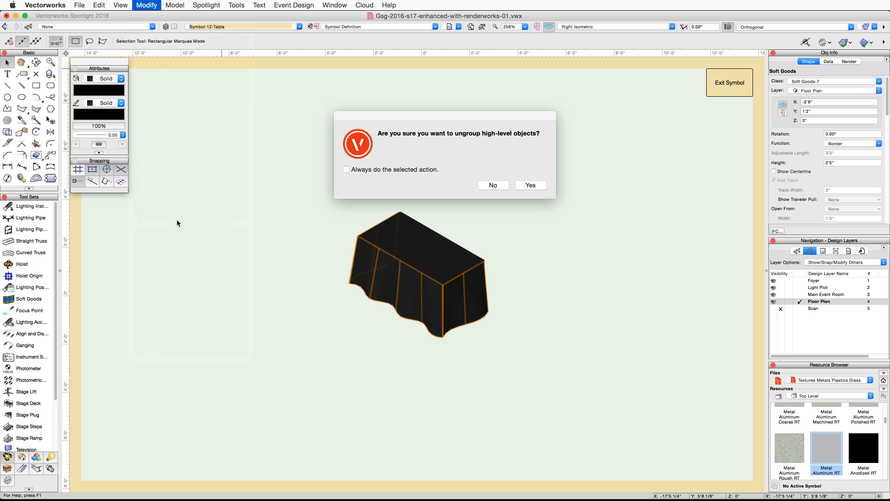
click(531, 186)
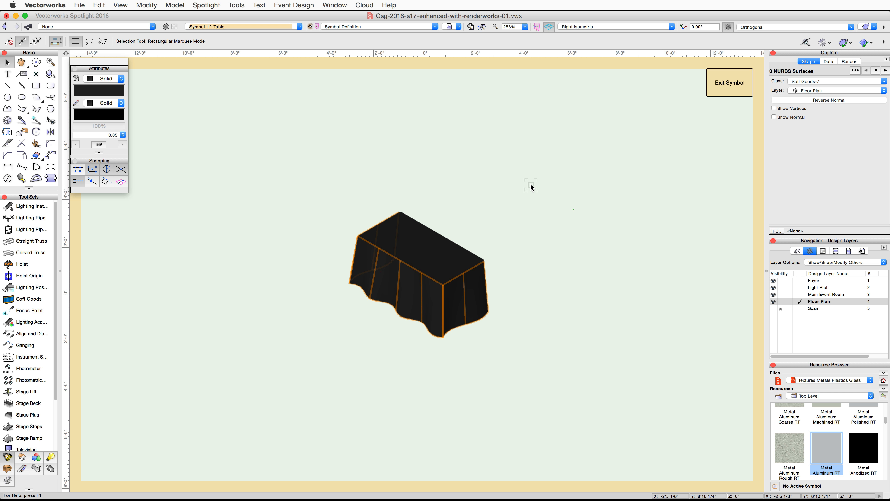
- Select the front drape surface and add a decal to it imported from the image file VW logo-white.png
click(353, 359)
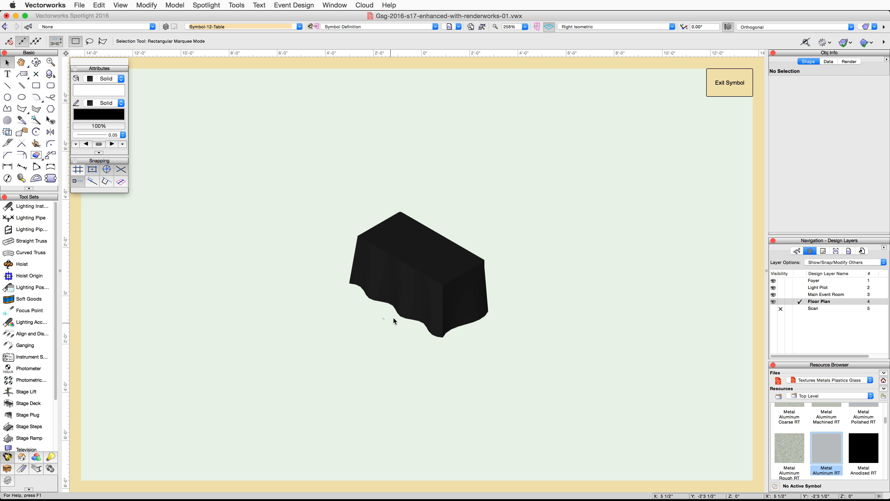
click(399, 311)
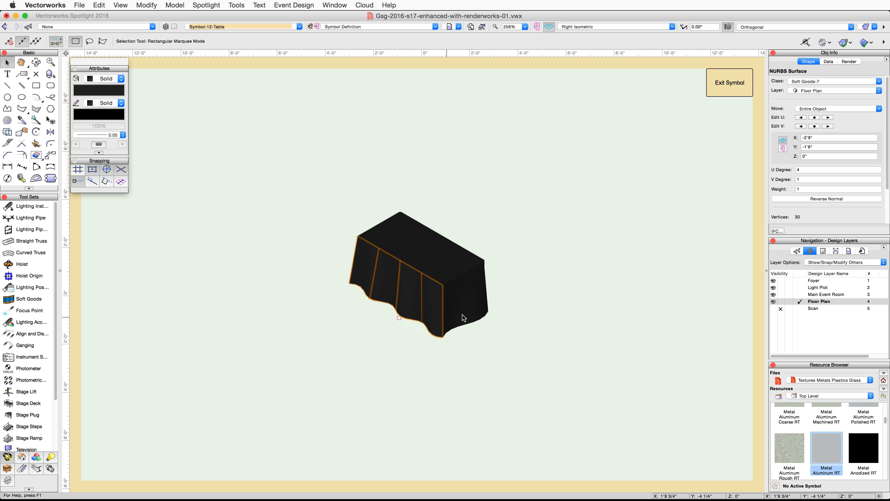
click(850, 61)
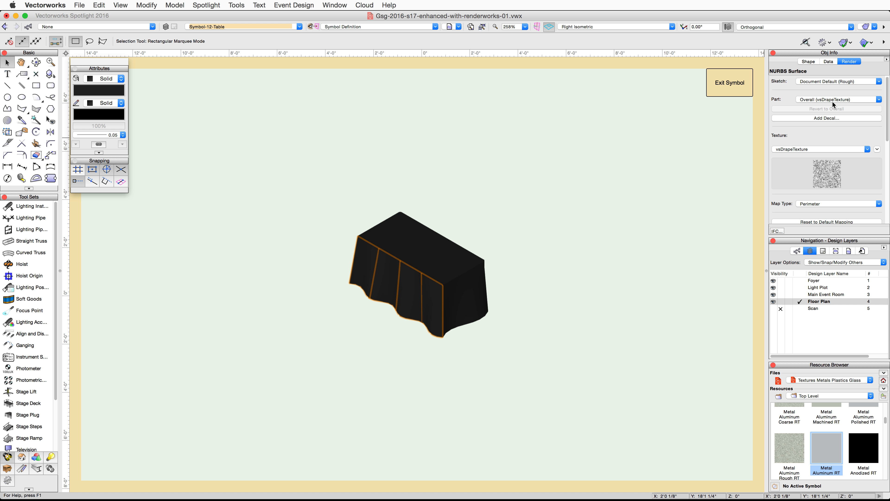
click(826, 117)
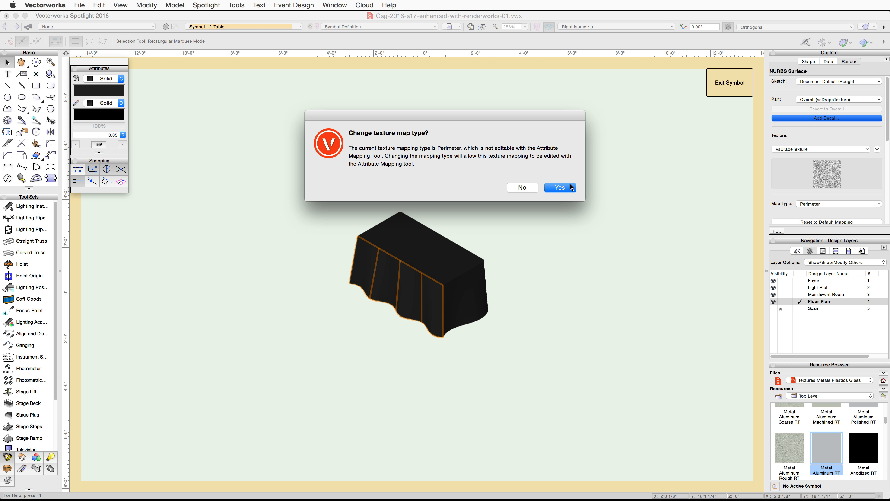
click(560, 188)
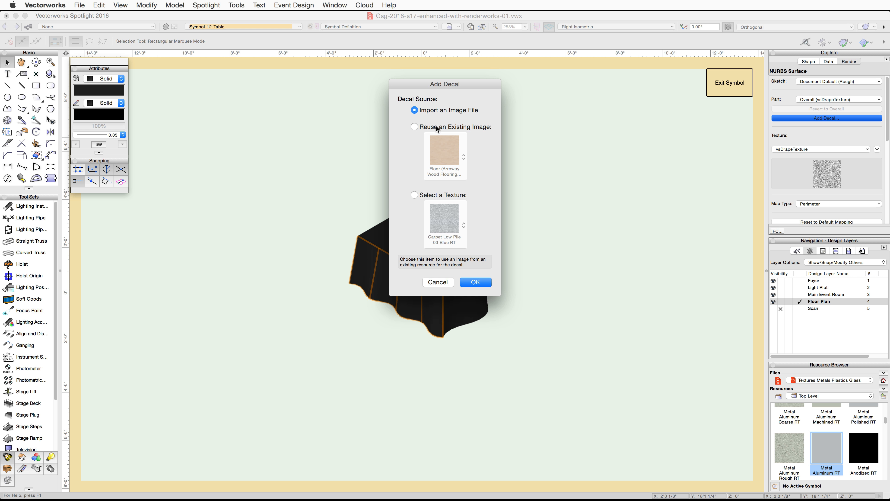
click(474, 282)
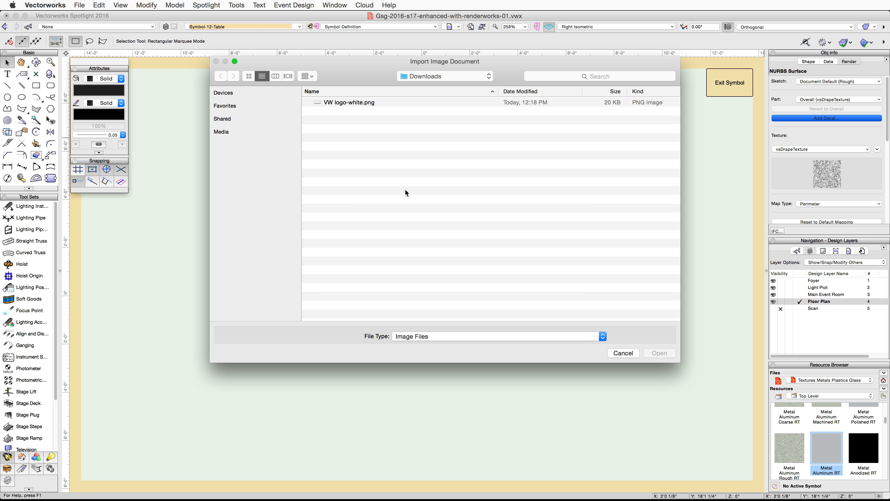
click(329, 103)
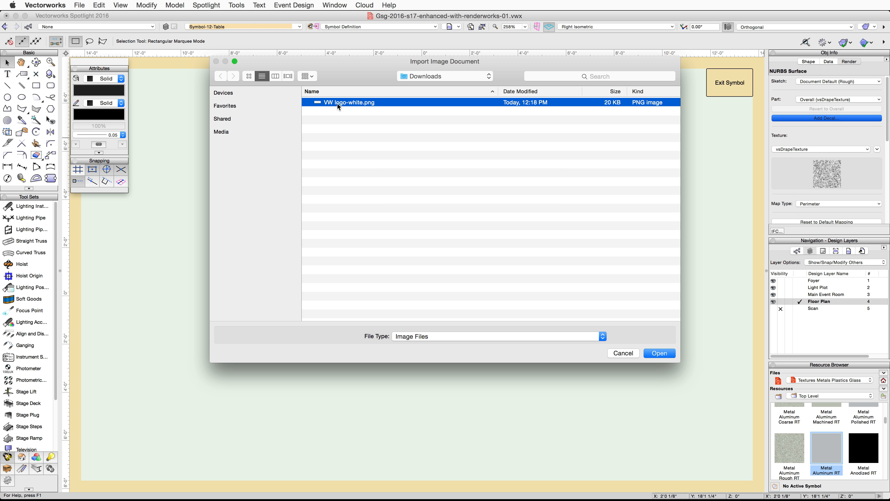
click(657, 352)
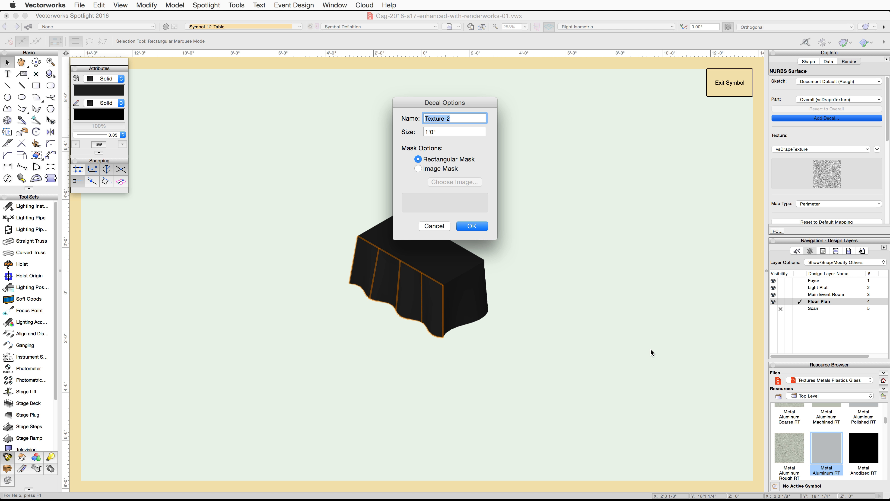
- Name the decal Table Decal and give it an image mask reused from the decal's color, using Transparent Color as source
text(Table Decal)
click(432, 170)
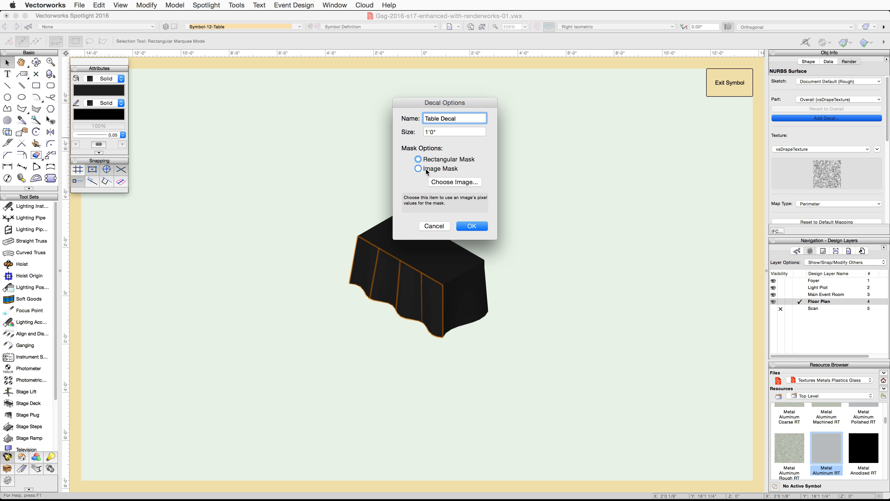
click(455, 182)
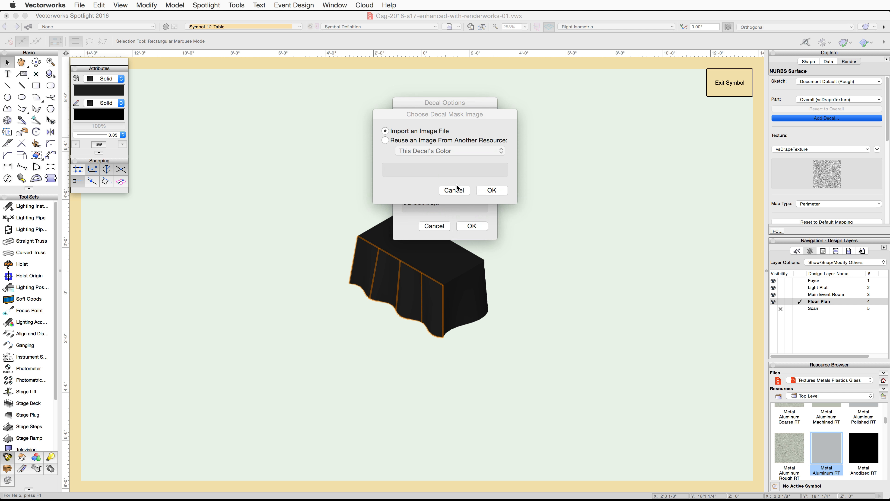
click(404, 140)
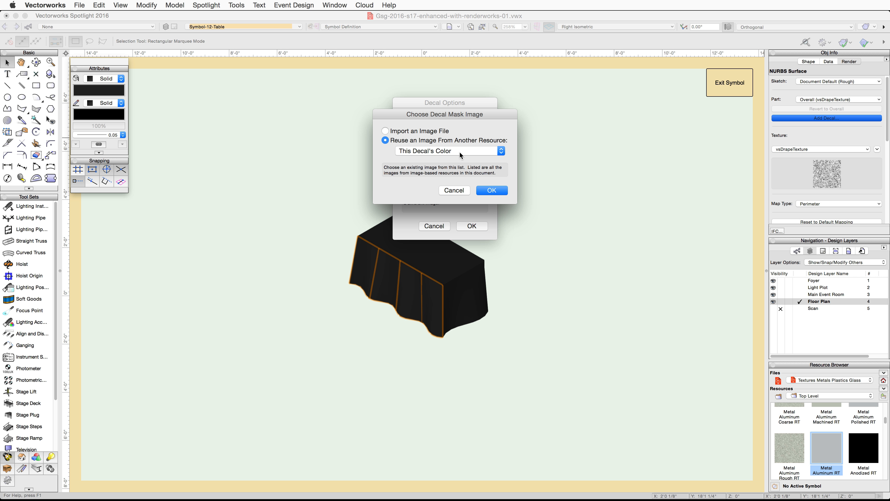
click(490, 189)
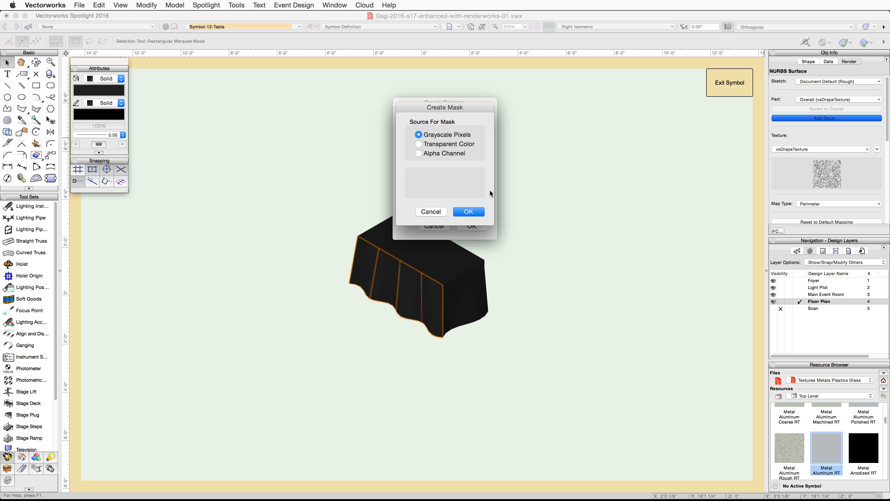
click(419, 144)
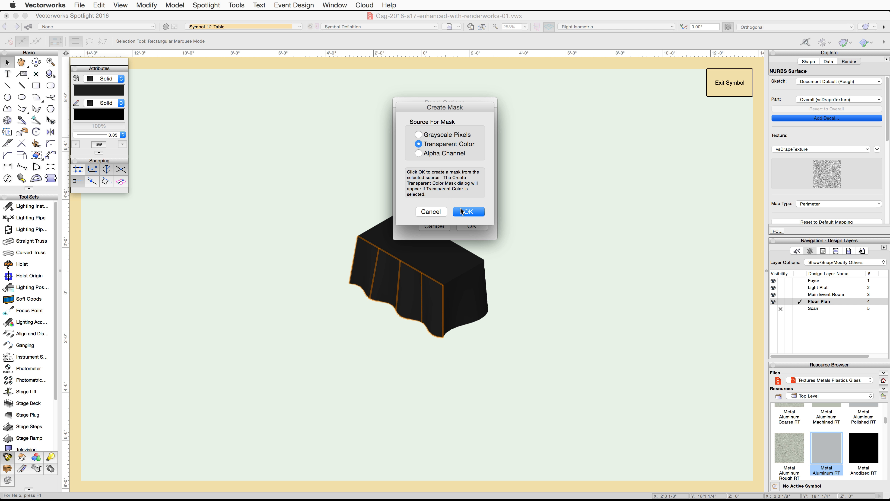
click(467, 211)
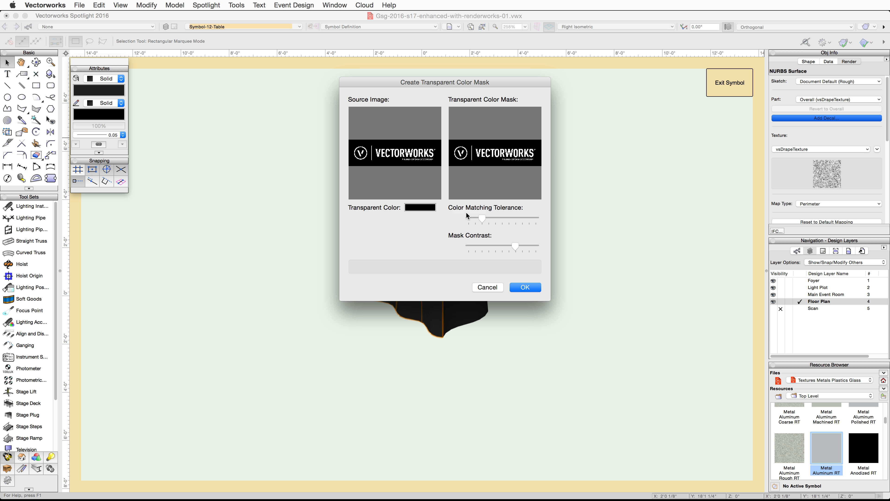
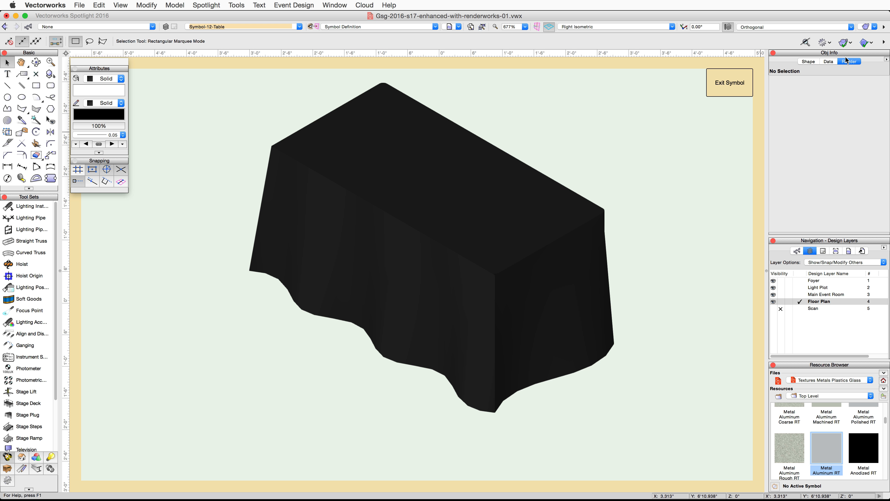
- Render the table symbol in Renderworks to preview the decal on the drape
click(866, 27)
click(831, 113)
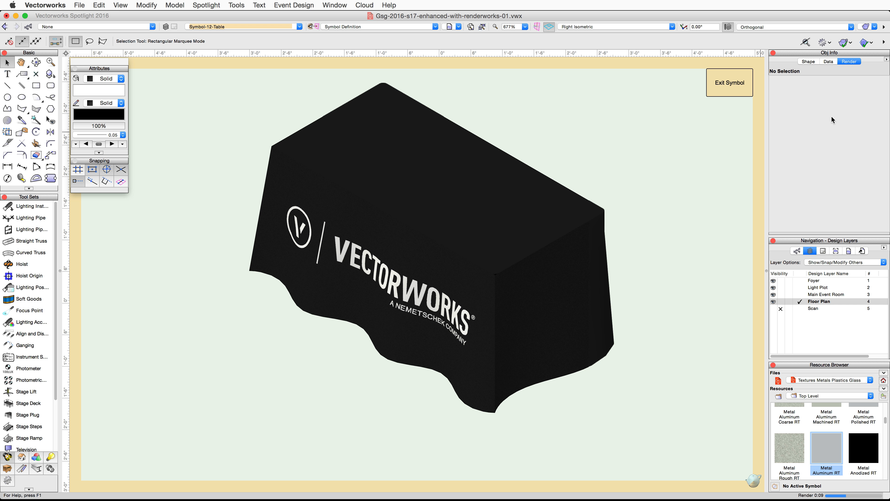
- Exit both nested symbol definitions back to the floor plan drawing
click(724, 84)
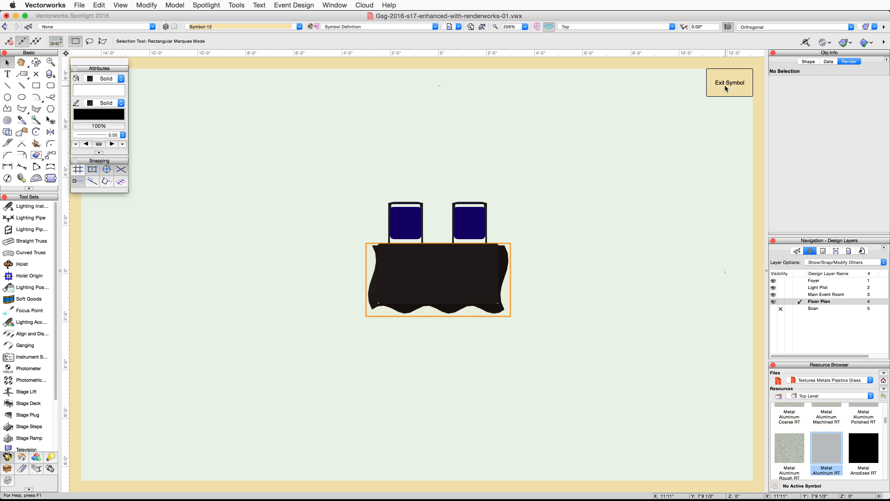
click(724, 85)
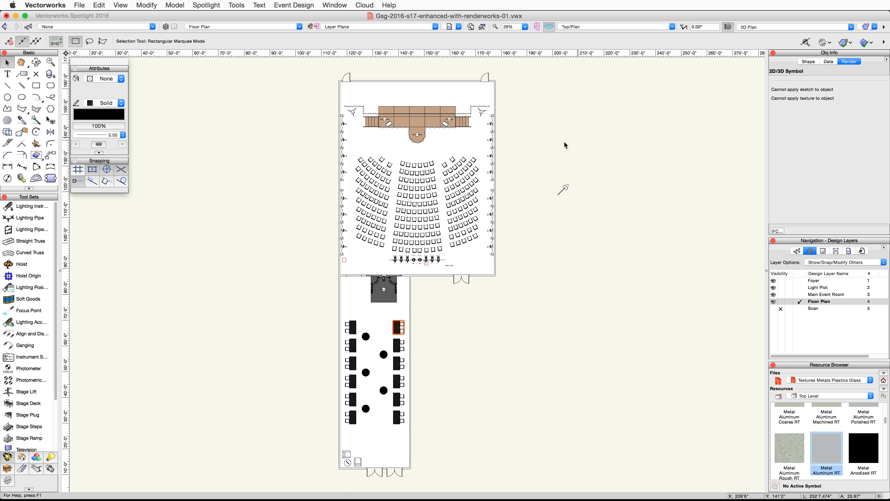
- Place a Renderworks Camera at the back of the room aimed at the stage, accepting its default properties
click(420, 175)
scroll(414, 183, up, 4)
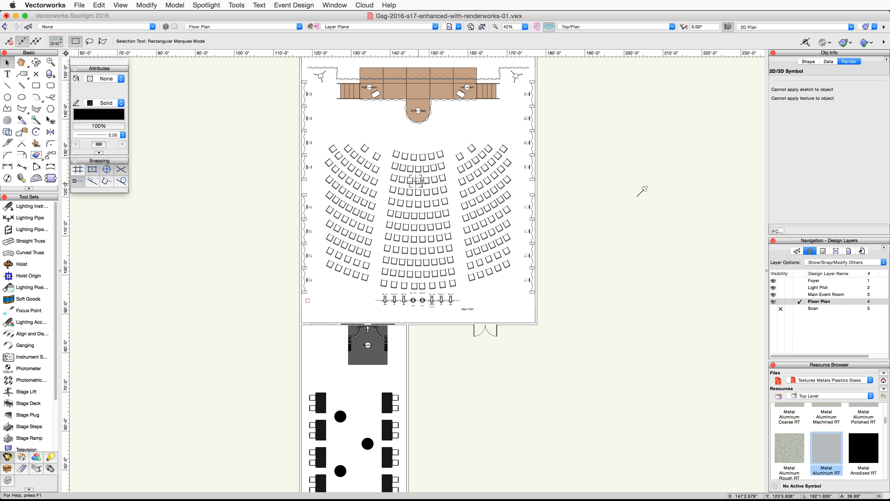
middle_drag(603, 141, 564, 178)
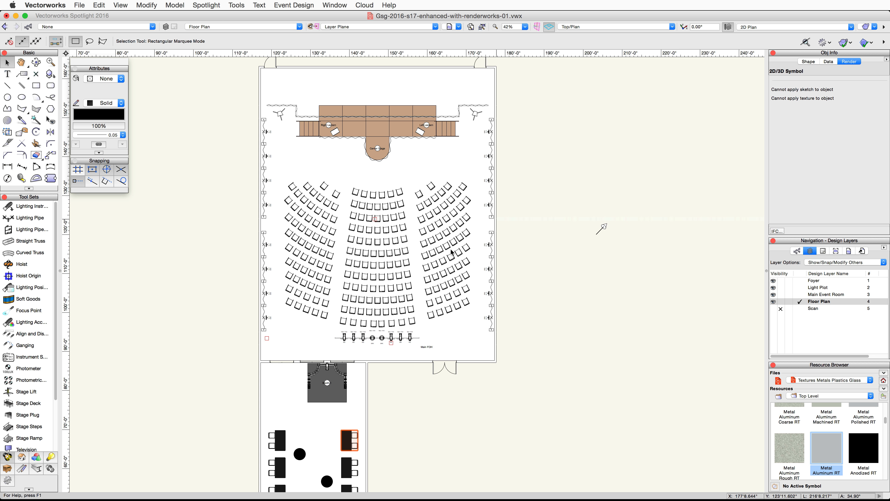
click(50, 456)
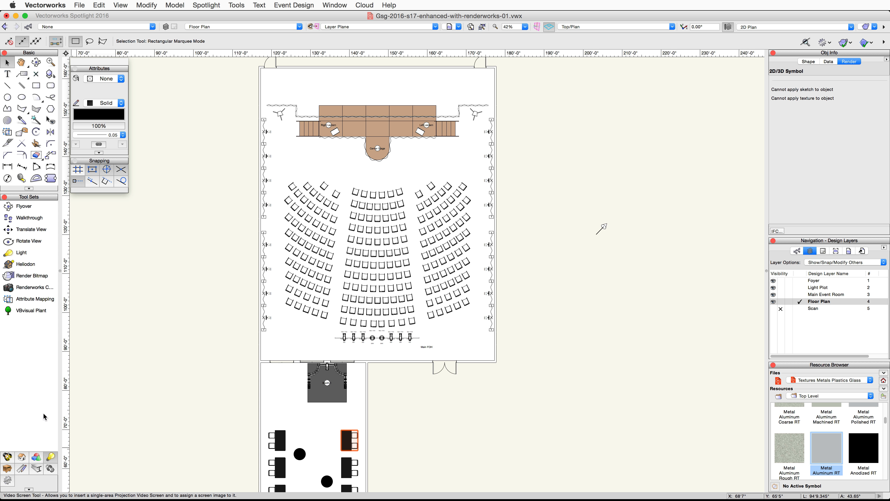
click(32, 289)
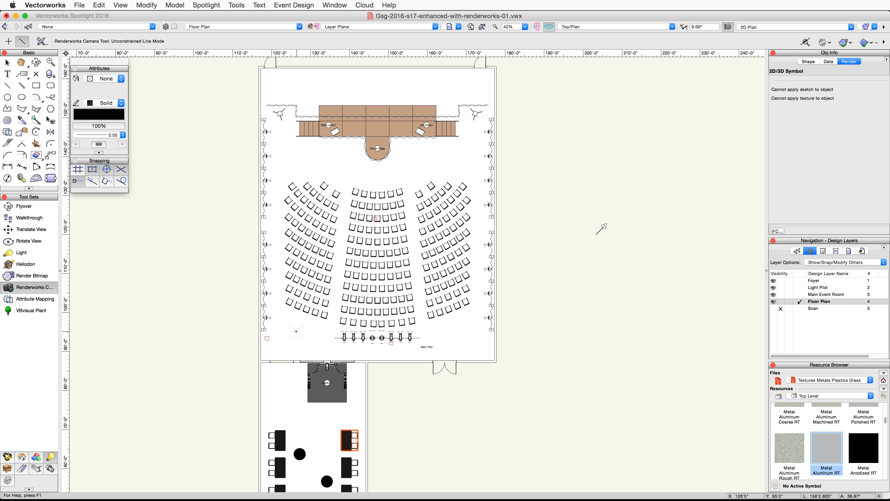
click(296, 332)
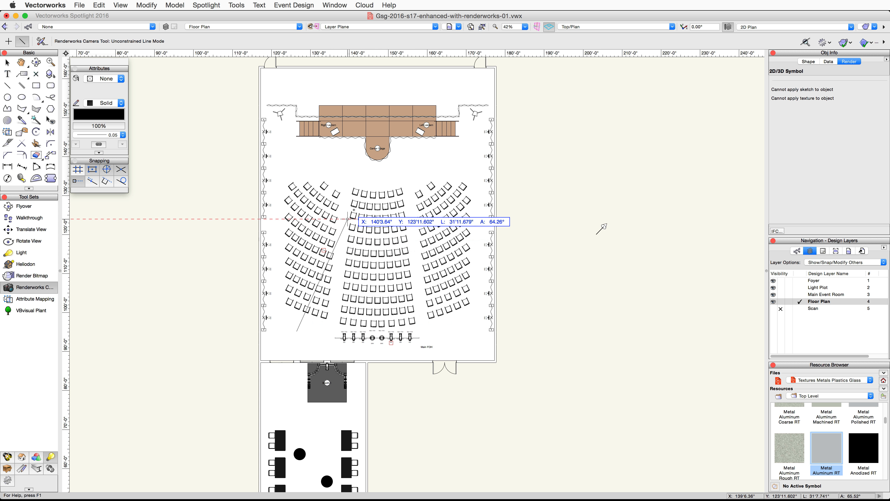
click(379, 159)
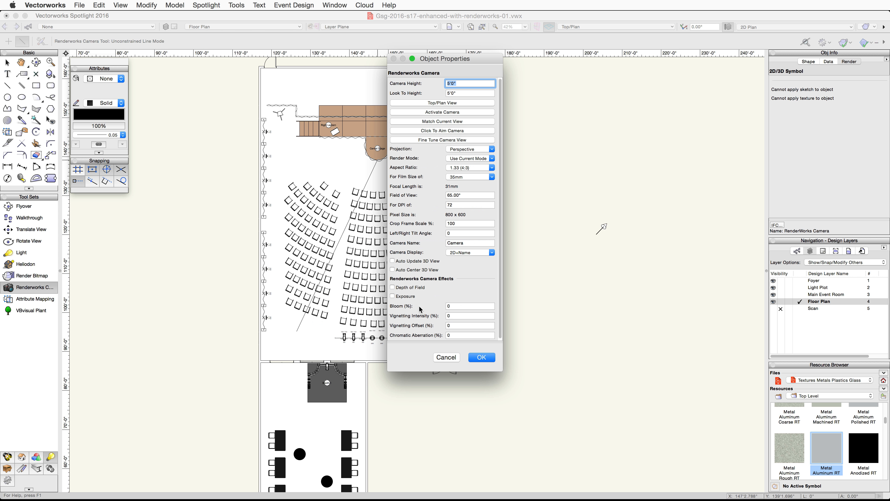
click(482, 357)
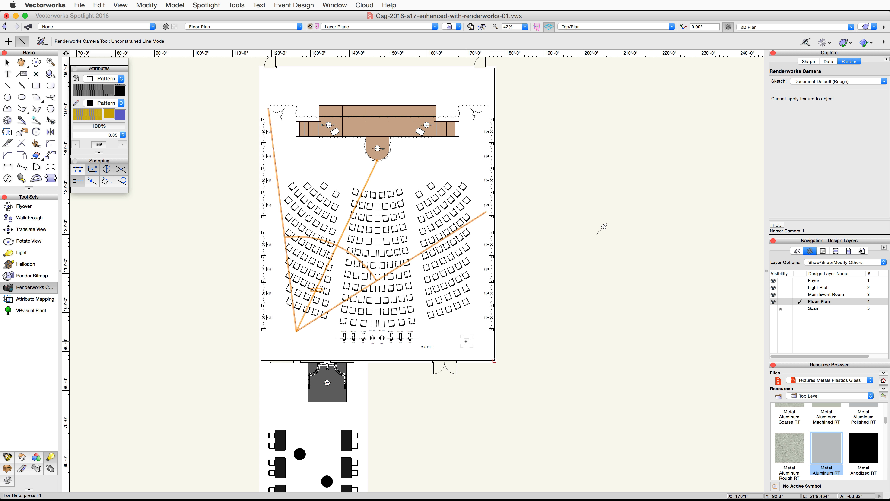
- Widen the camera's field of view toward the stage's left edge and activate the camera view
click(11, 64)
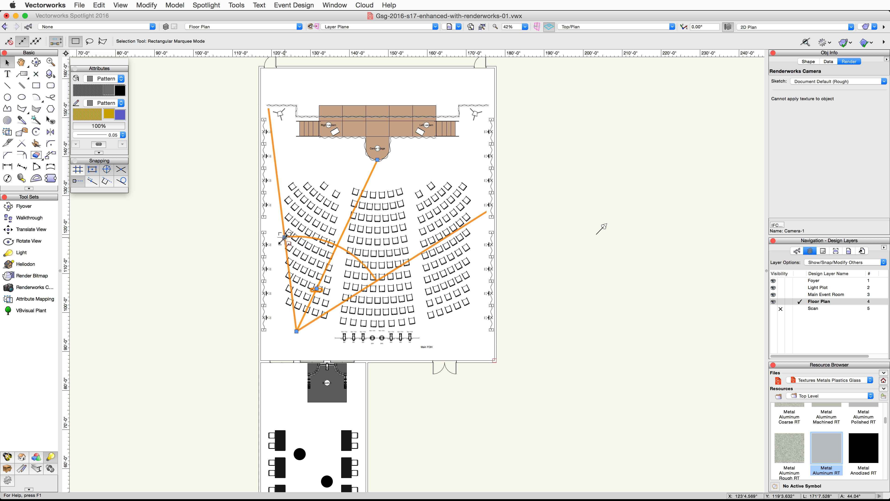
drag(284, 237, 296, 136)
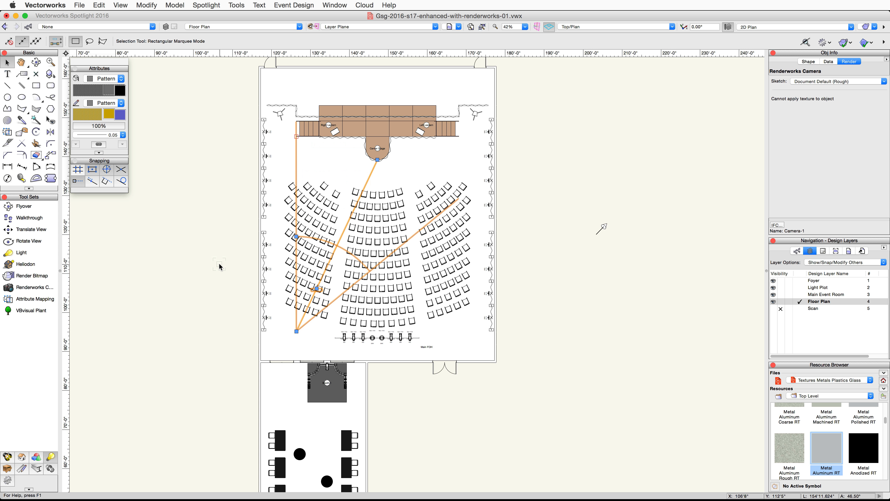
double_click(303, 323)
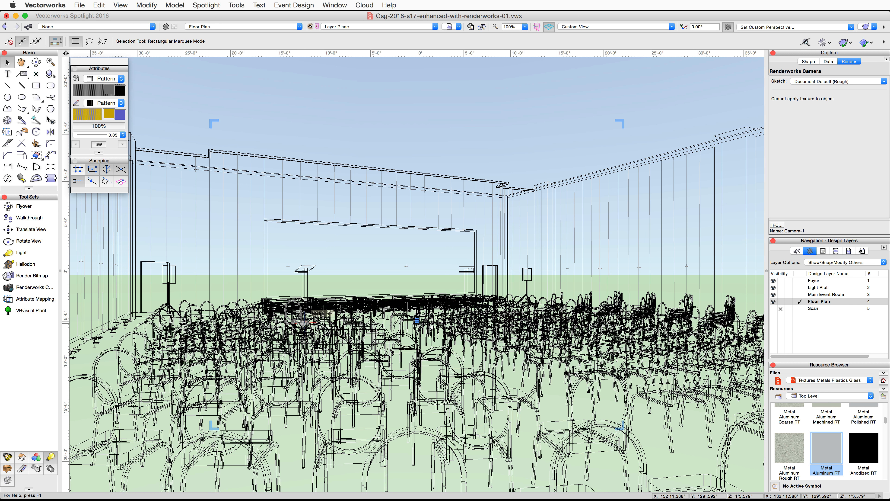
- Switch the camera view's render mode to OpenGL
click(869, 26)
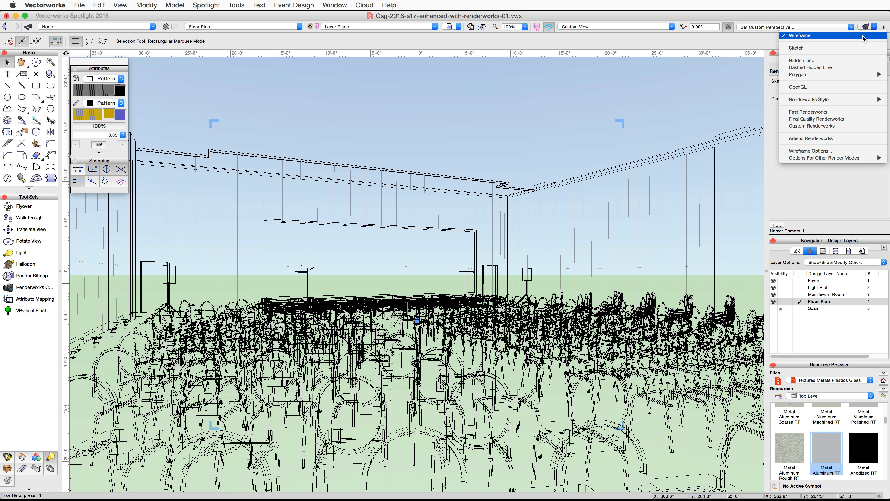
click(843, 87)
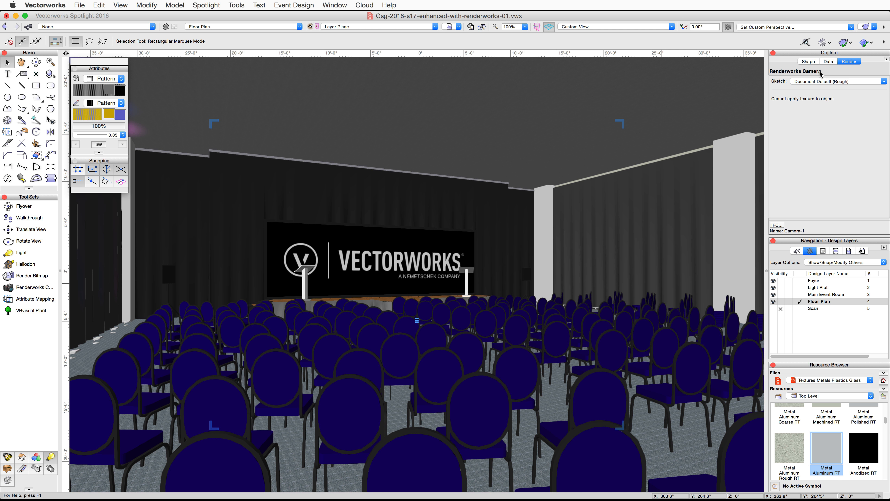
- Set the camera height to 6' in the fine-tune camera view controls
click(810, 62)
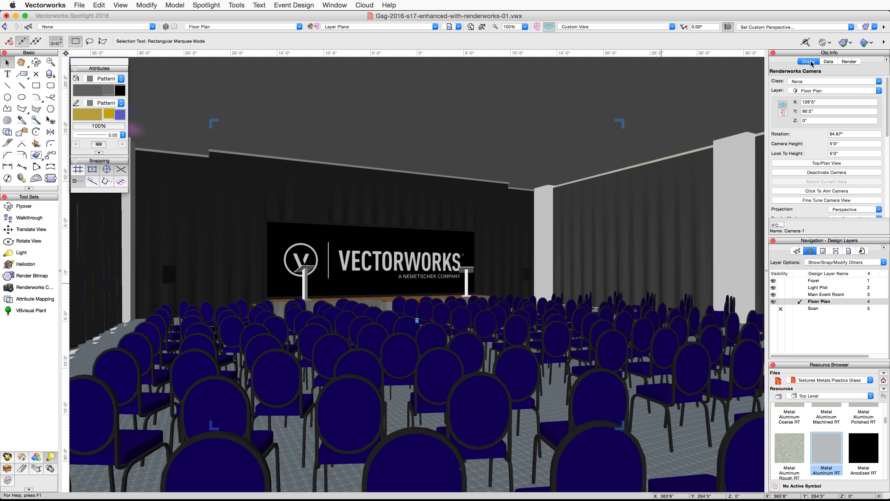
click(803, 201)
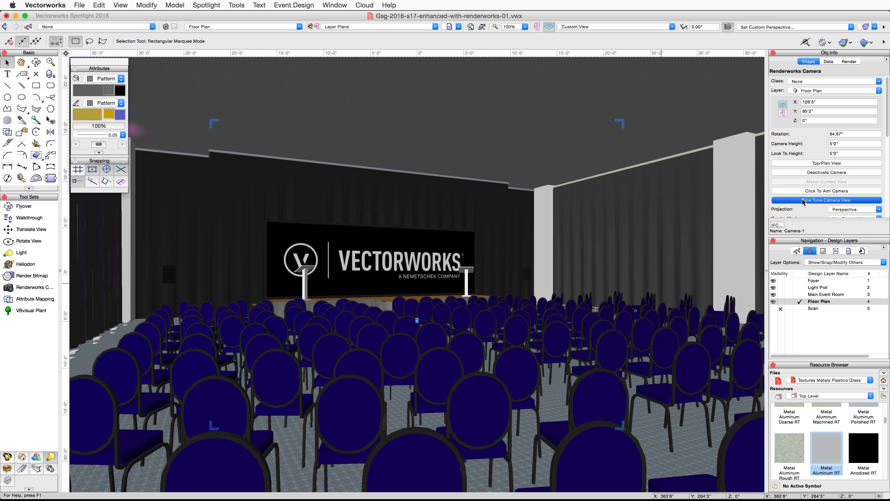
drag(480, 58, 815, 81)
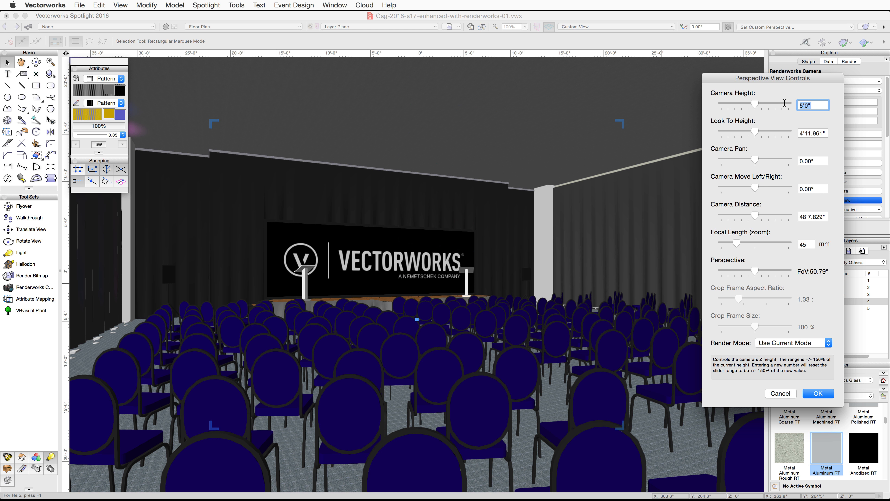
text(6')
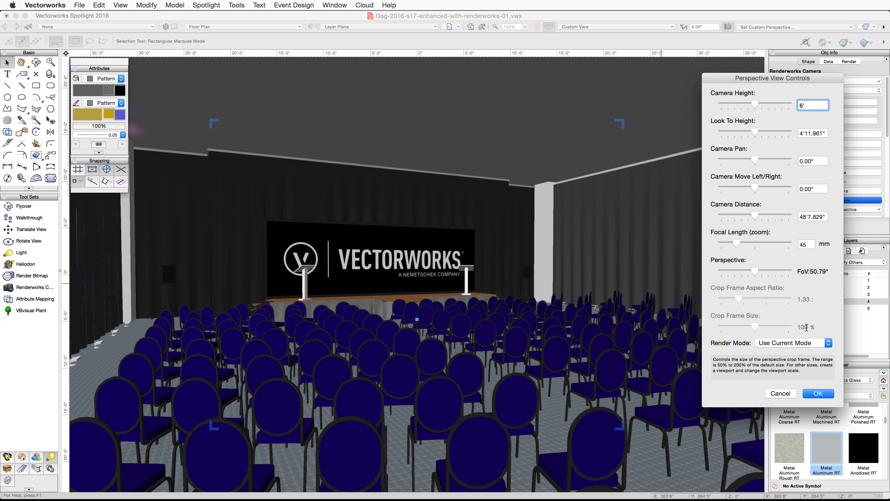
click(818, 393)
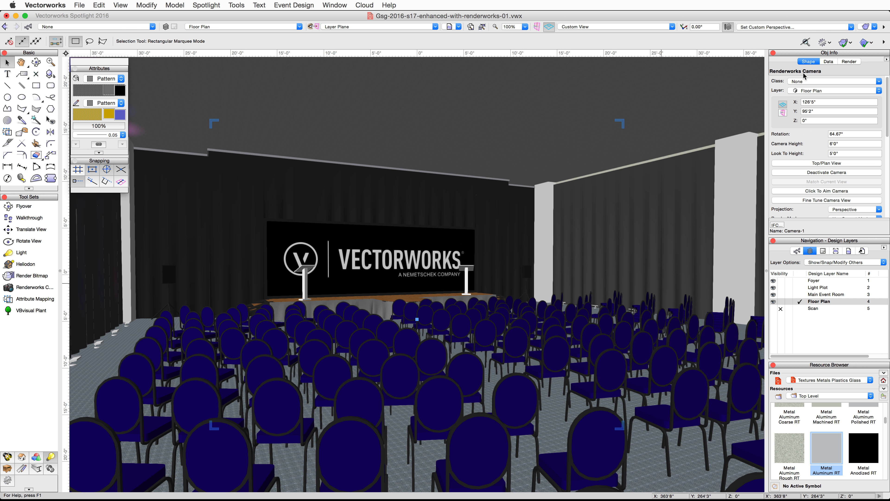
- Create a viewport from the current view, linking the Renderworks camera to it
click(126, 5)
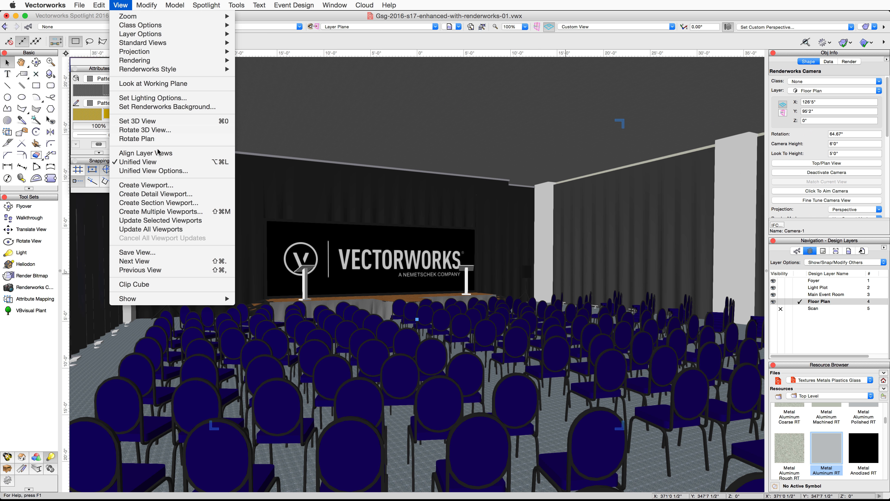
click(180, 186)
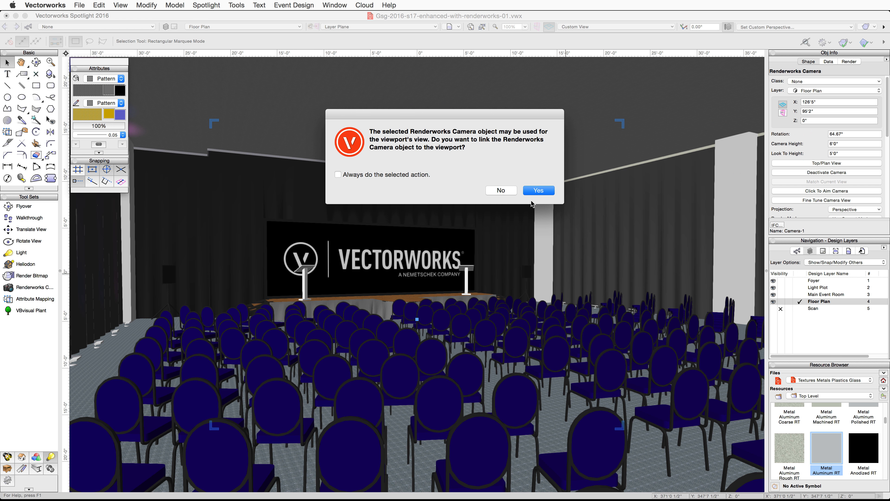
click(539, 193)
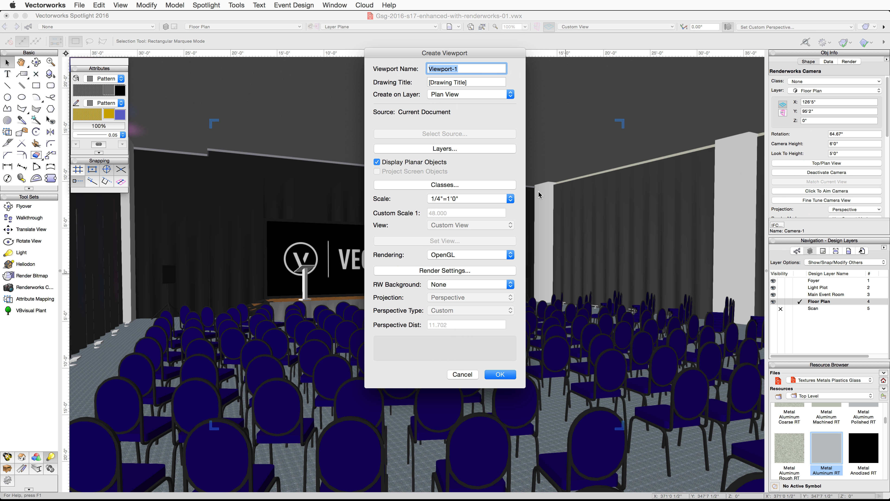
- Create a new sheet layer numbered Back of Paris Room for the viewport, clearing its sheet title
click(508, 95)
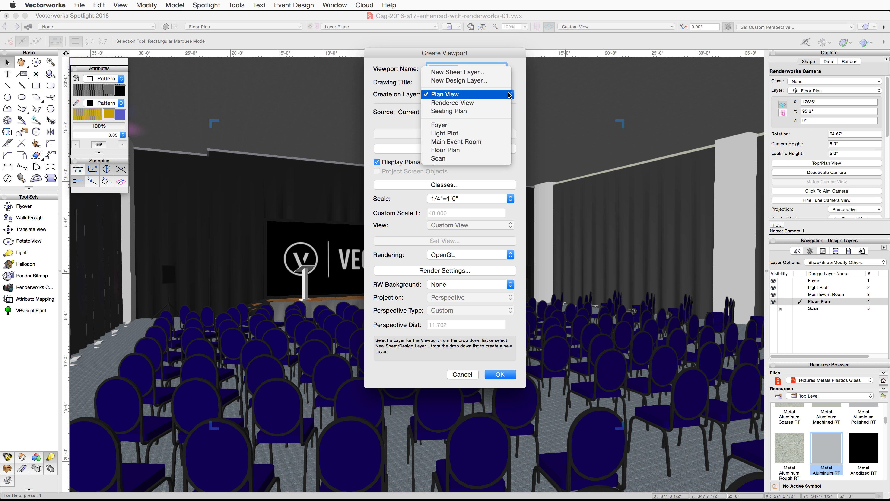
click(498, 73)
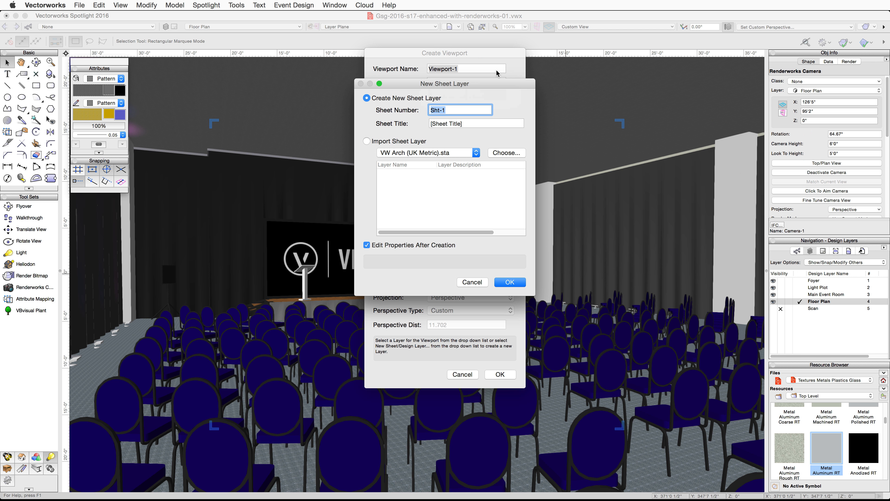
text(Back of Paris Room)
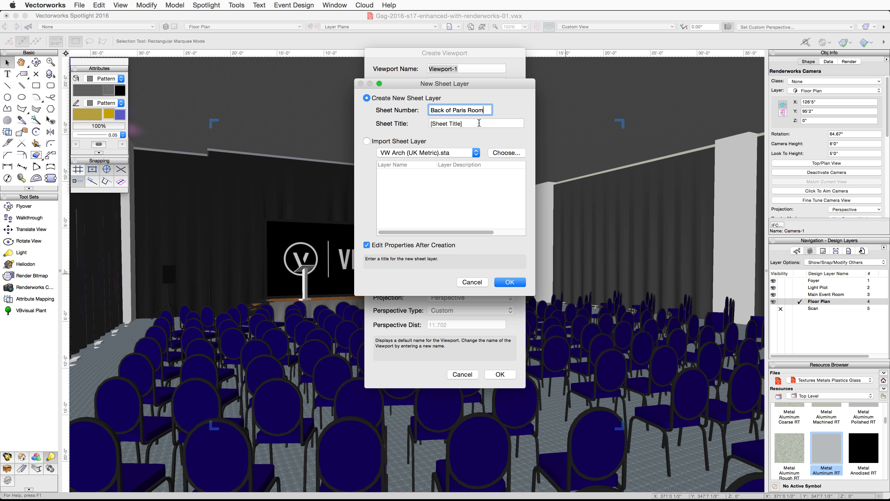
click(479, 123)
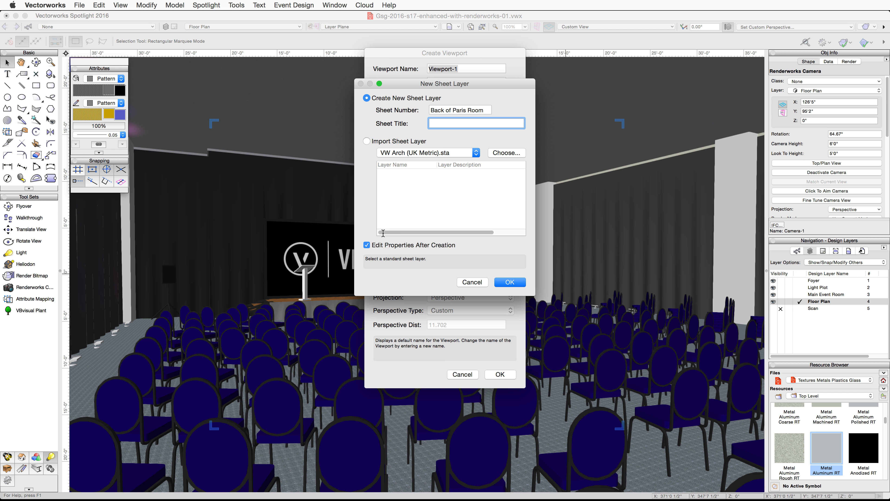
- Set the new sheet layer's page size to US Arch C and finish creating the viewport
click(511, 284)
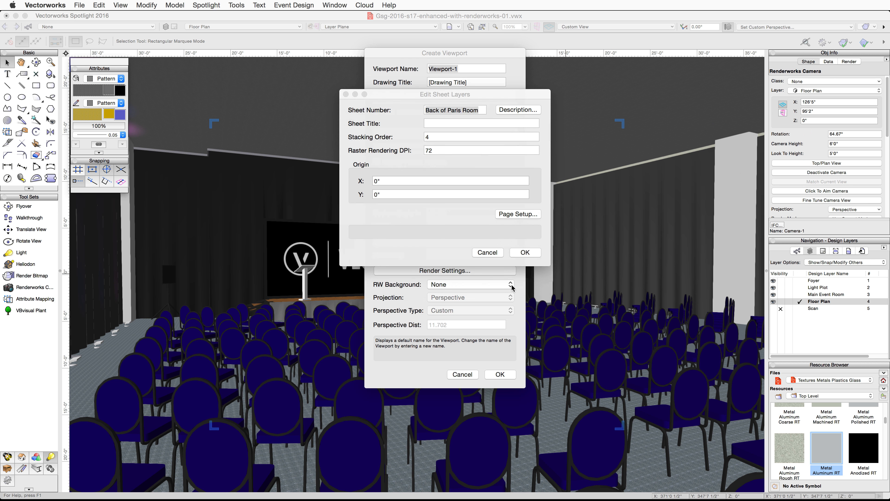
click(518, 214)
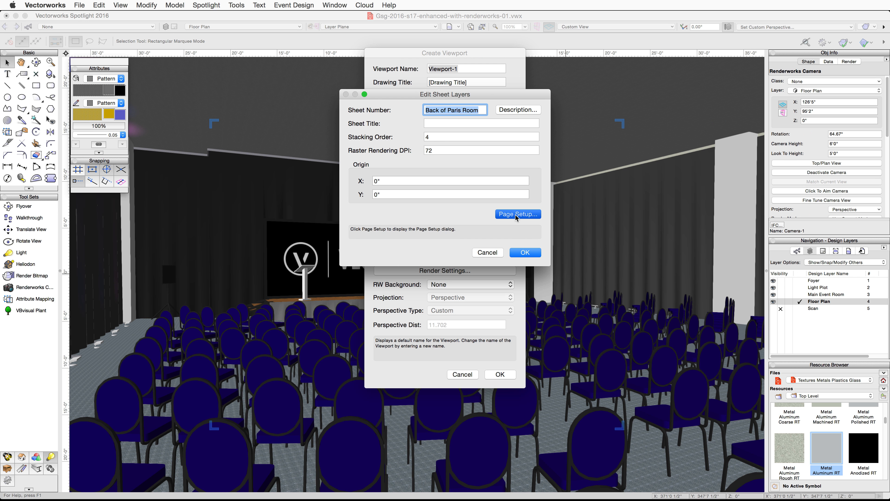
click(522, 135)
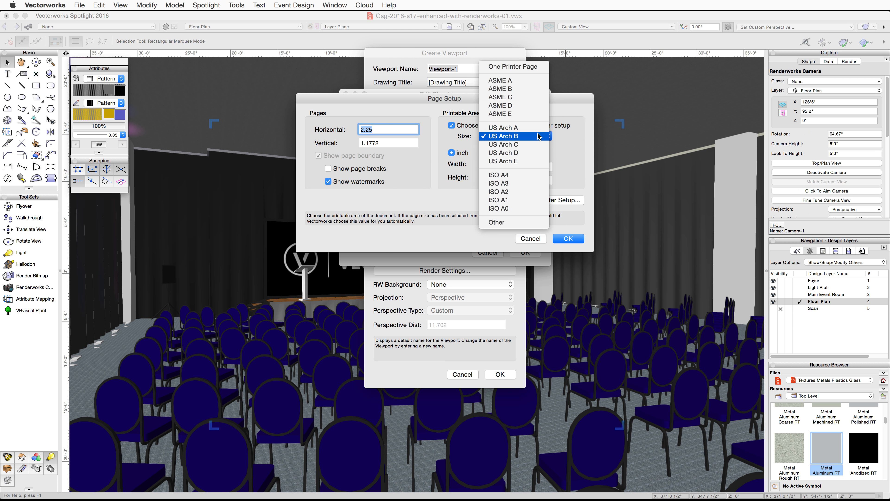
click(535, 145)
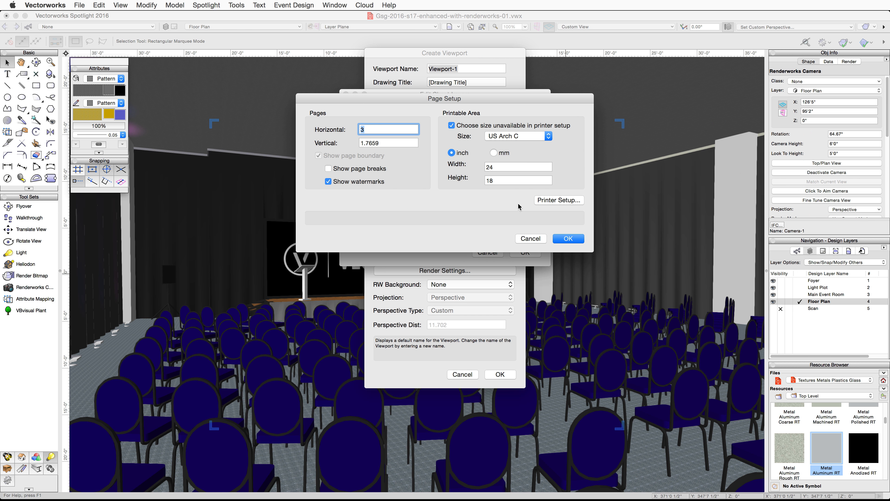
click(565, 239)
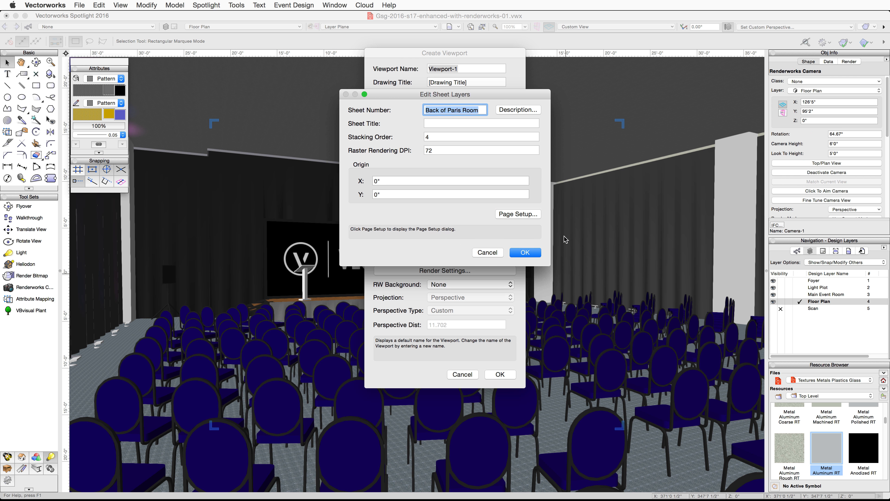
click(527, 254)
click(501, 374)
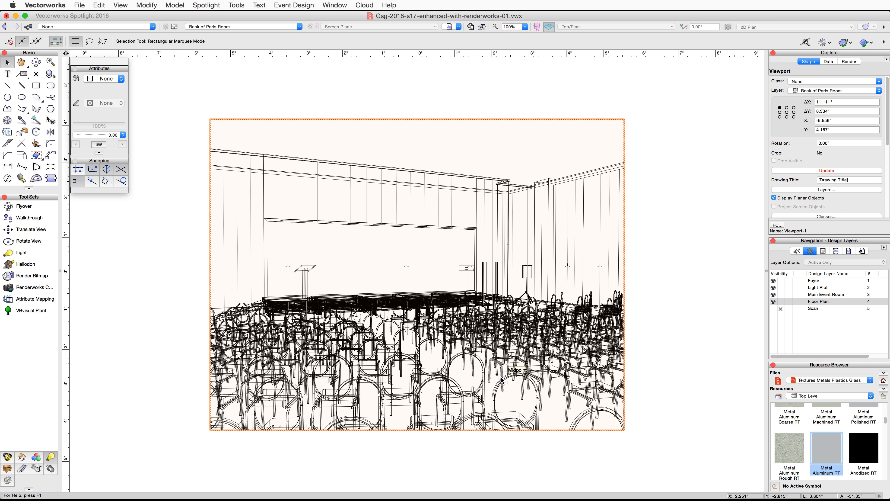
click(472, 27)
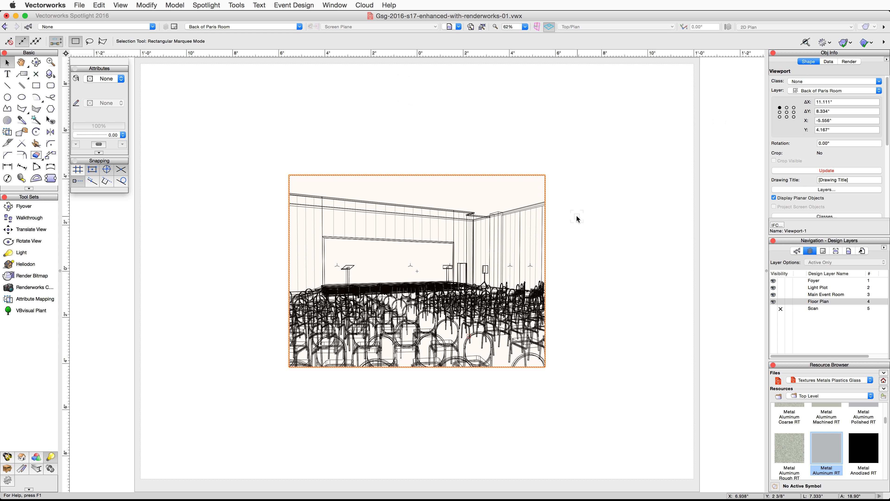
scroll(850, 152, down, 5)
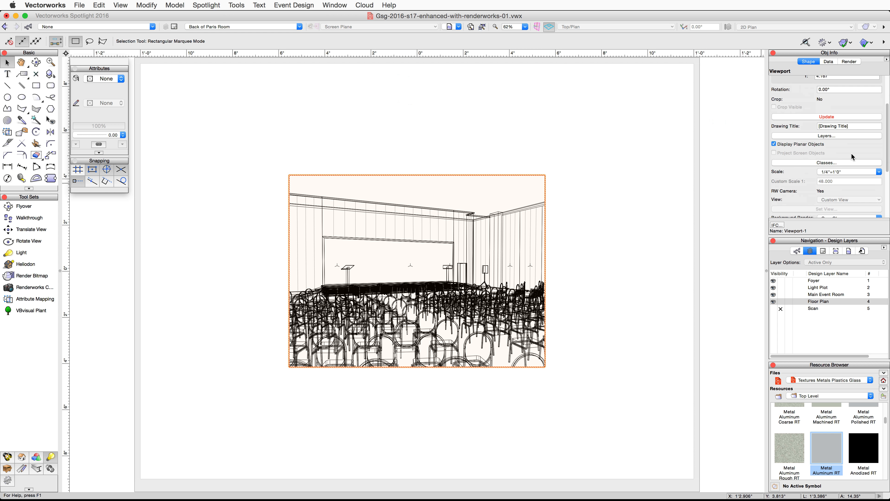
- Set the viewport's scale to 1/2"=1'0"
click(869, 172)
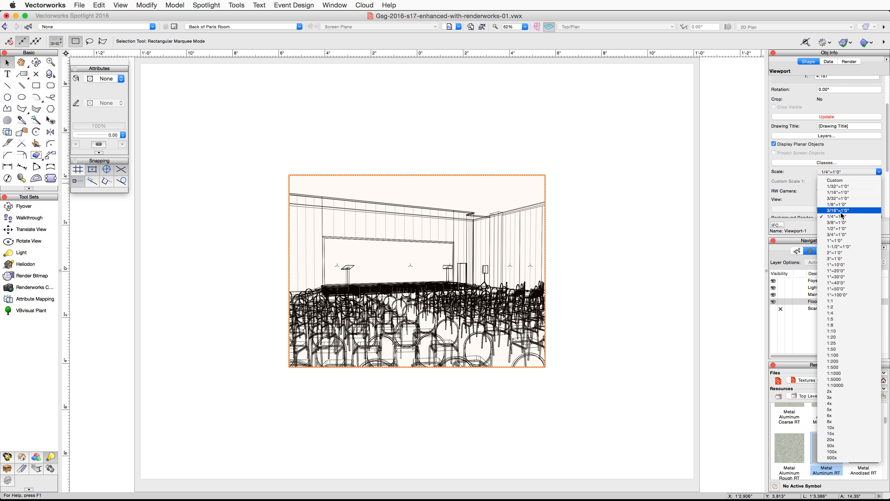
click(838, 229)
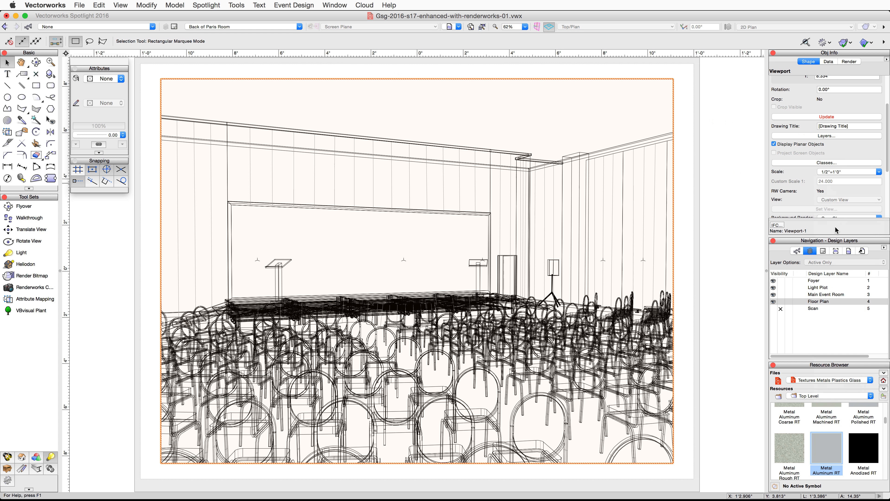
- Set the viewport's background render mode to Final Quality Renderworks
scroll(839, 203, down, 4)
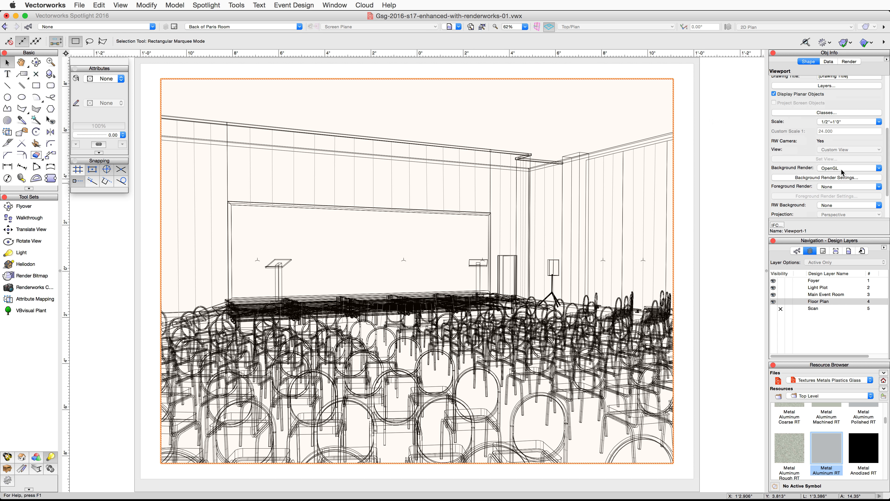
click(842, 169)
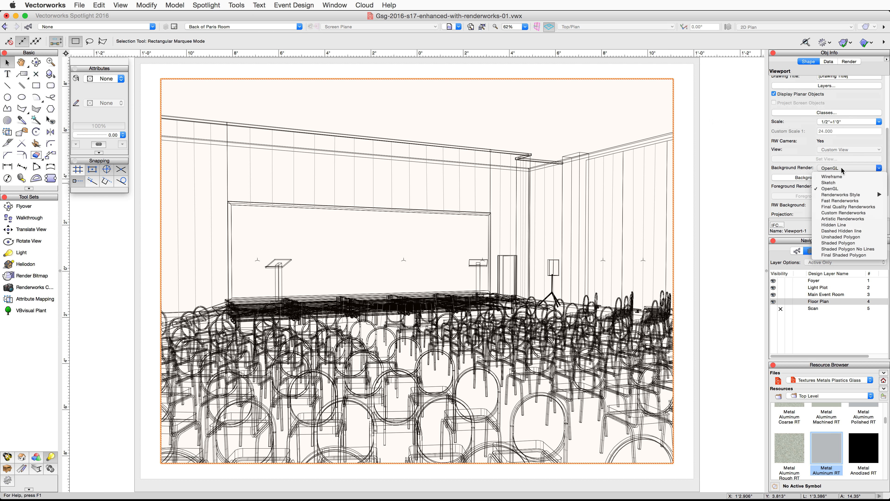
click(837, 206)
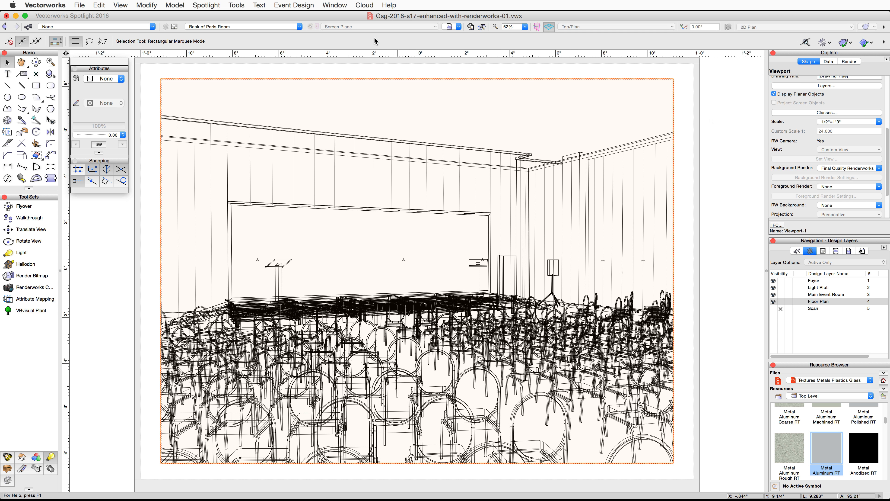
- Open the Visualization palette and set Light-1's brightness to 45 for the selected viewport
click(335, 5)
mouse_move(447, 17)
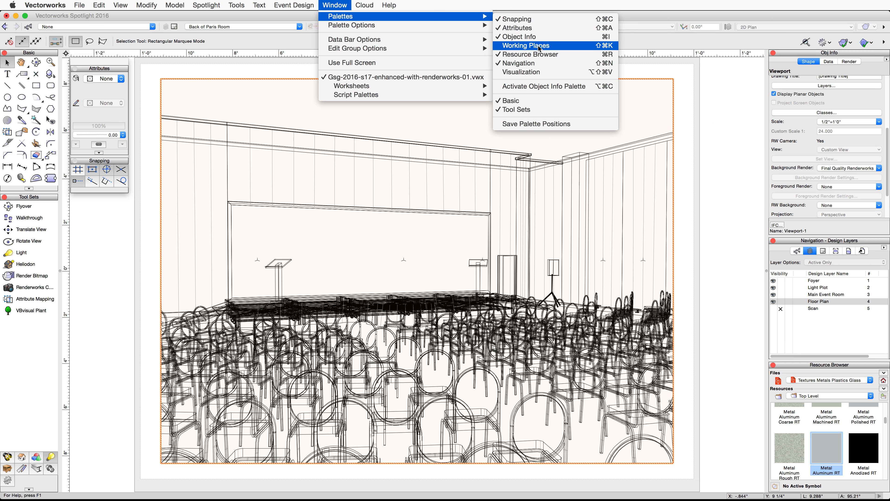
click(537, 72)
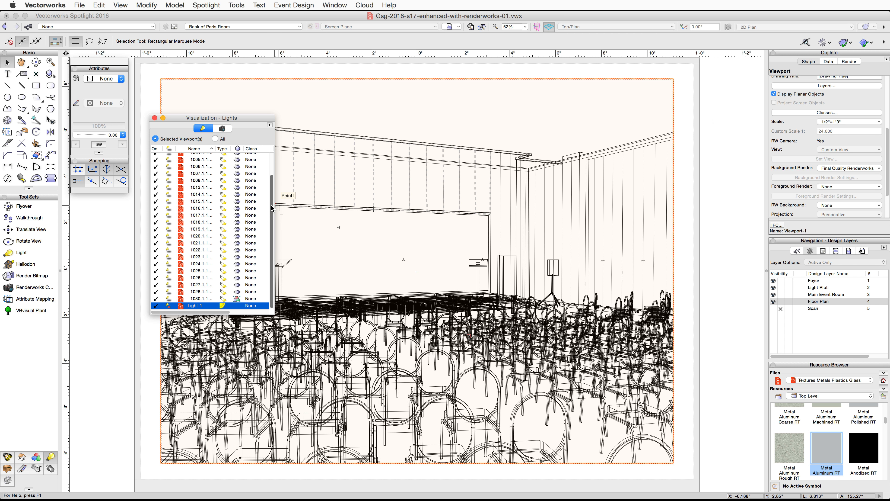
right_click(193, 309)
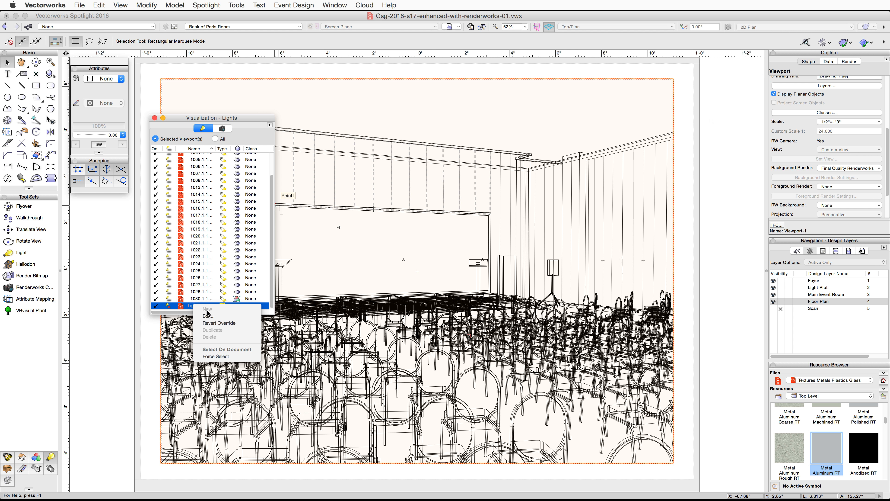
click(222, 316)
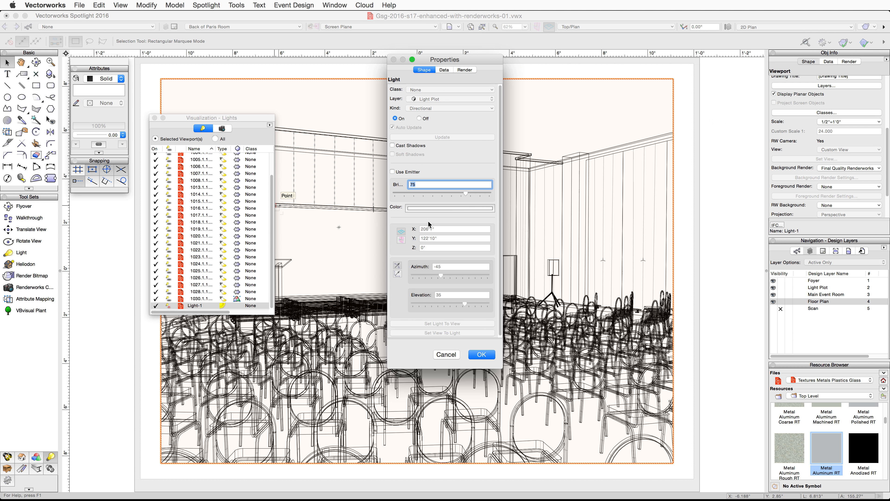
text(45)
click(489, 358)
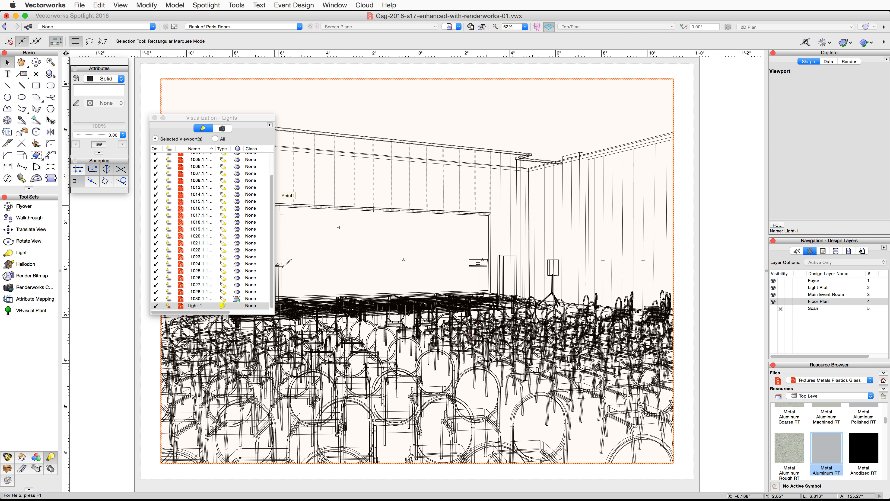
click(154, 118)
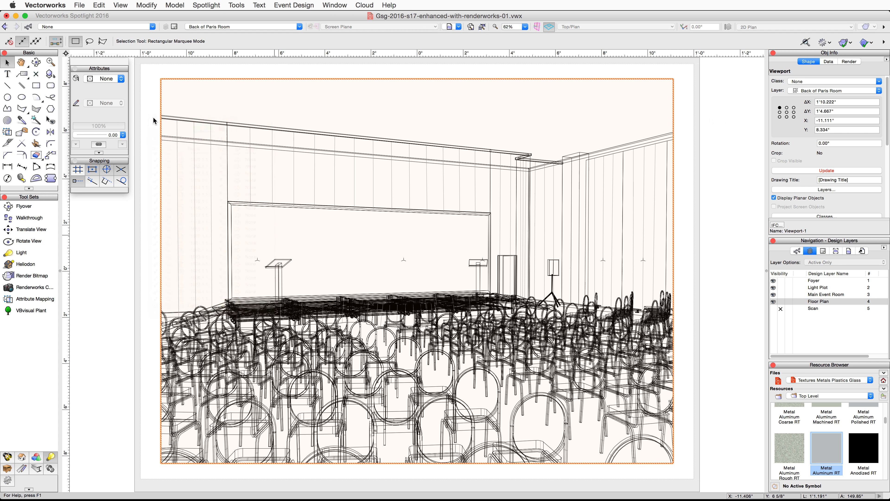
- In the viewport's lighting options, set indirect lighting to Normal, 4 Bounces and enable Ambient Occlusion
scroll(853, 196, down, 10)
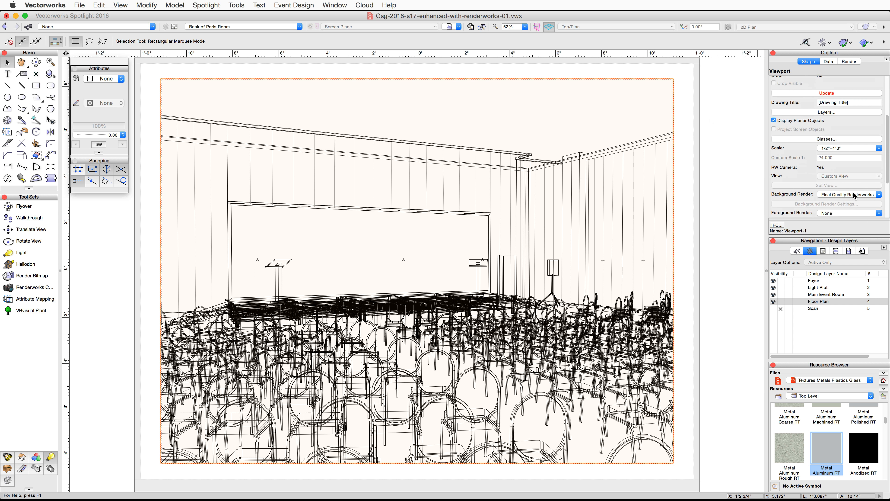
click(833, 203)
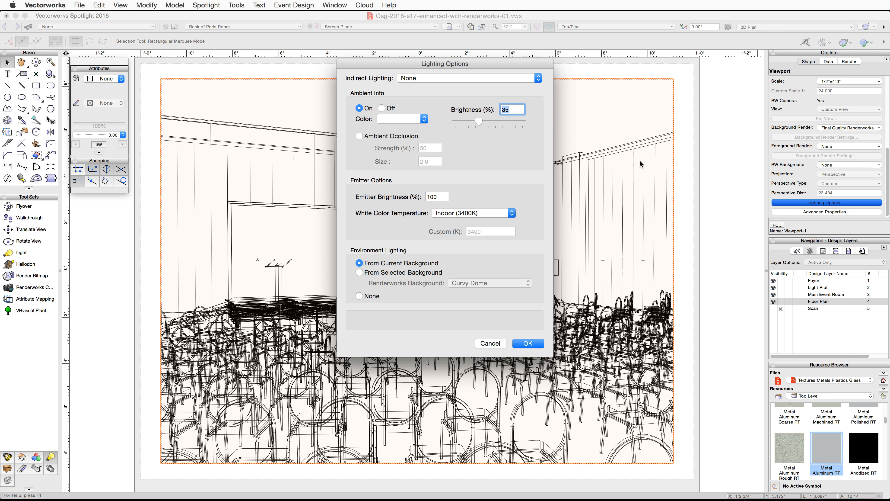
click(512, 78)
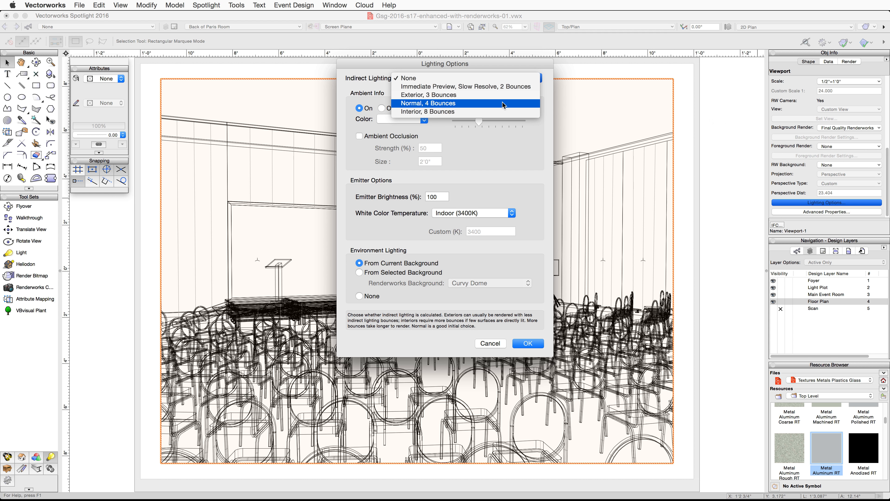
click(503, 105)
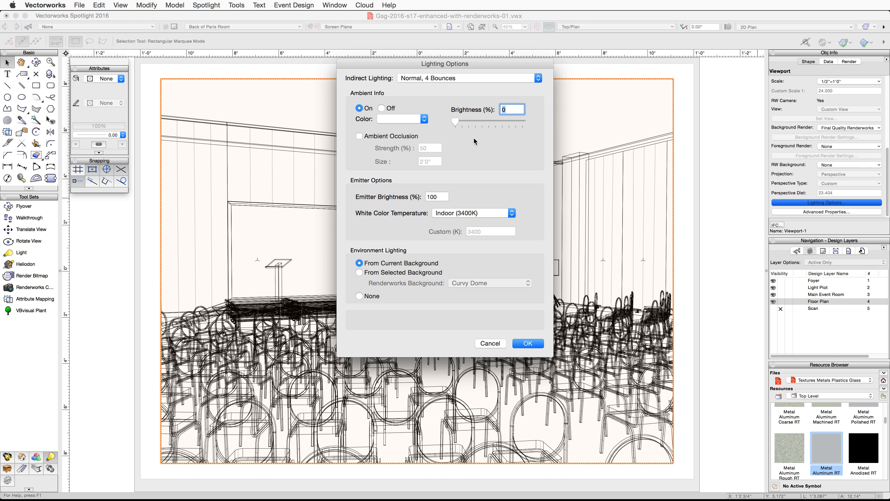
click(359, 136)
click(527, 344)
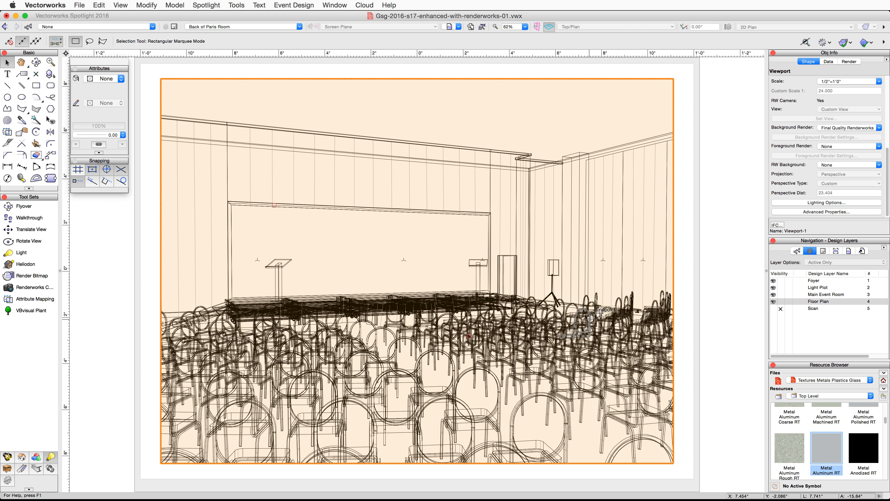
- Update the viewport to render it
scroll(808, 175, up, 5)
click(823, 136)
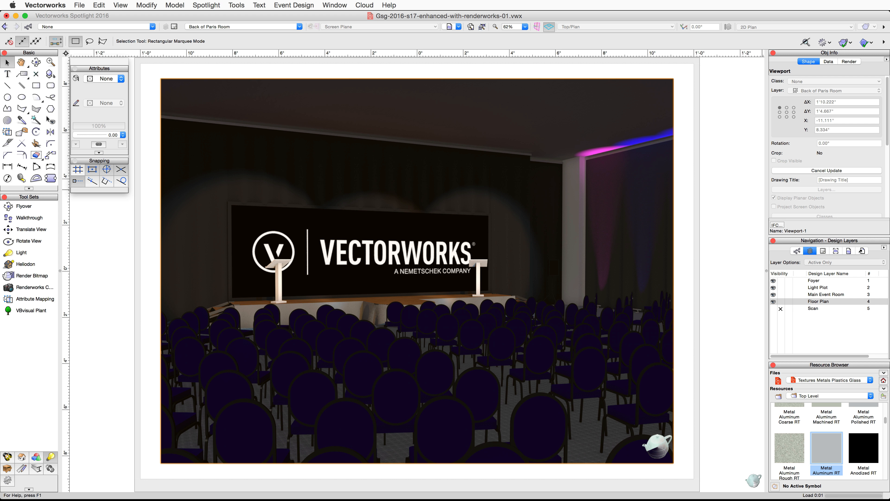
key(super+6)
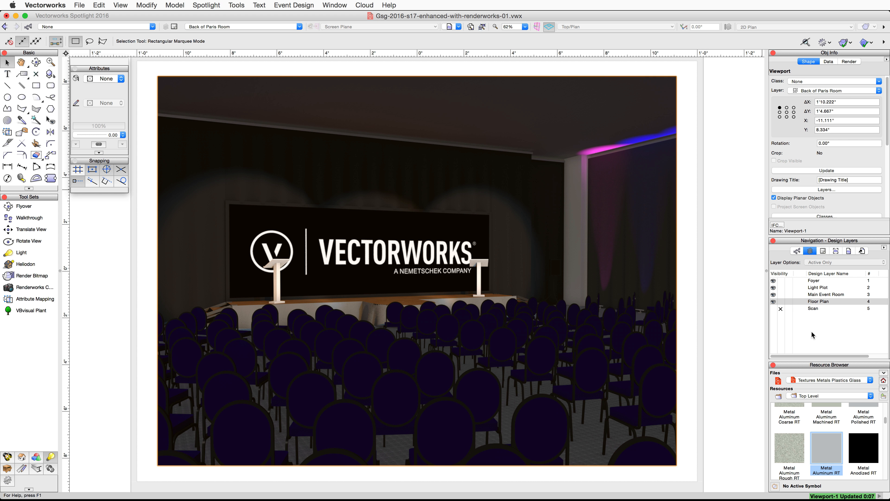
- On the Foyer design layer in Top/Plan view, place a Renderworks camera near the foyer entrance aimed down the room
click(801, 280)
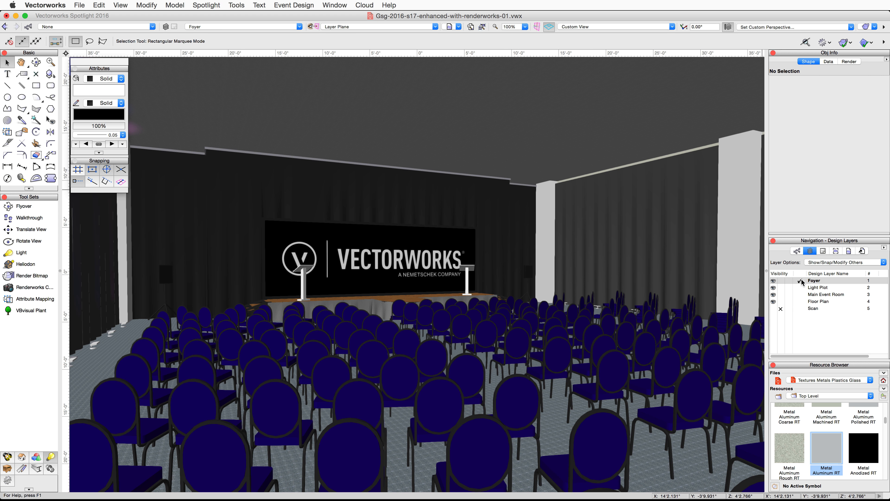
click(663, 27)
click(588, 34)
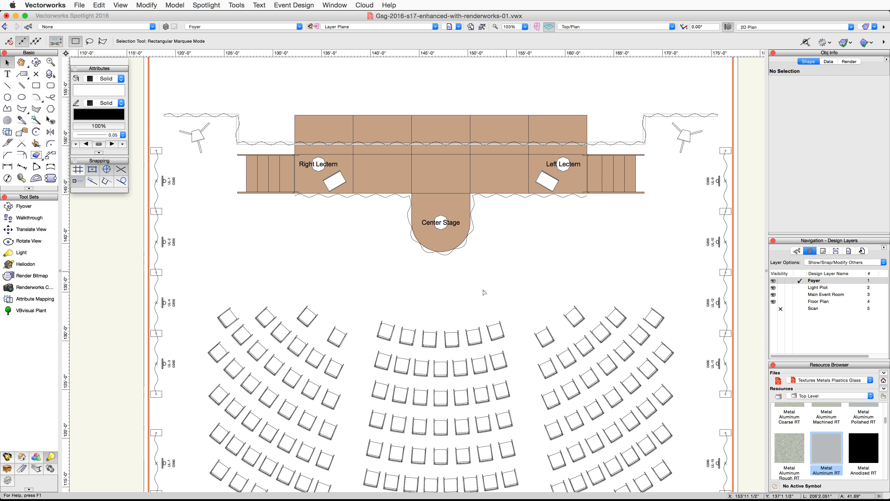
scroll(468, 310, down, 3)
mouse_move(456, 467)
middle_down()
mouse_move(469, 403)
mouse_move(471, 193)
middle_up()
scroll(423, 463, up, 4)
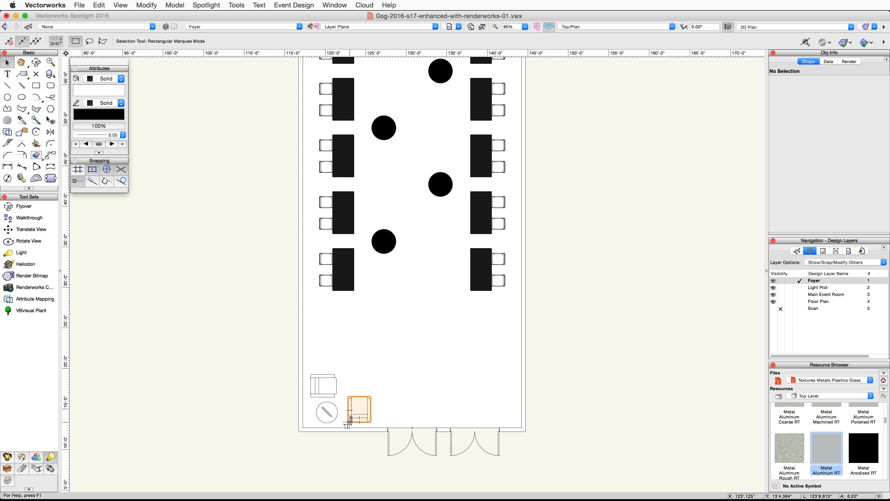
click(30, 291)
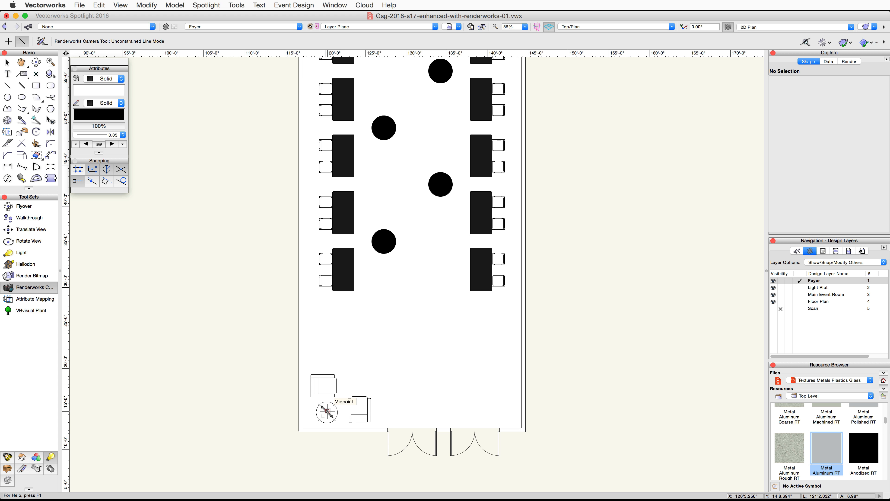
click(327, 412)
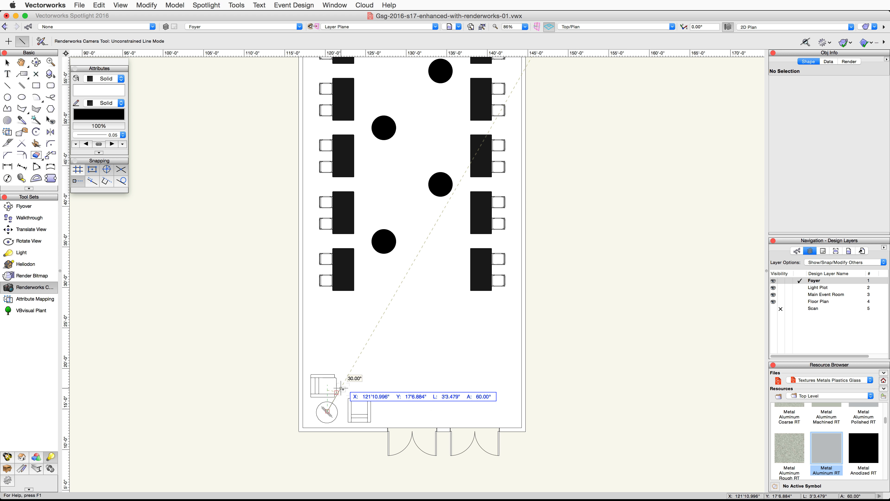
scroll(425, 281, down, 2)
middle_drag(427, 229, 411, 345)
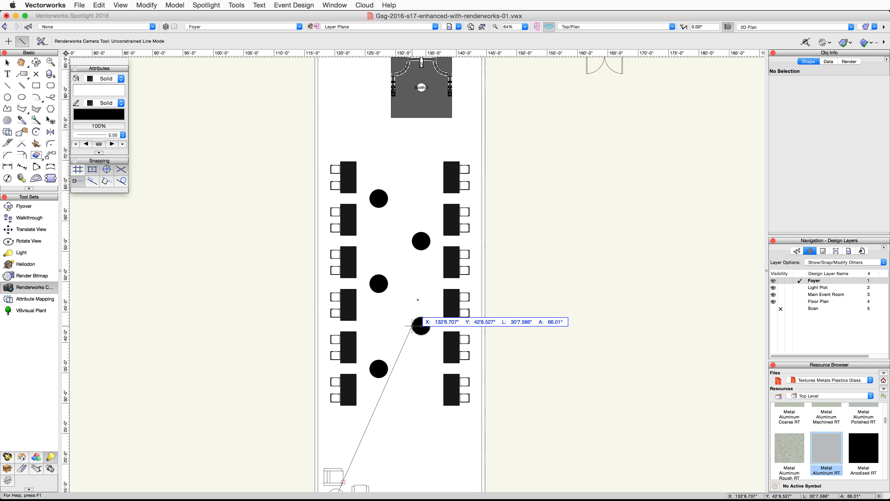
click(428, 198)
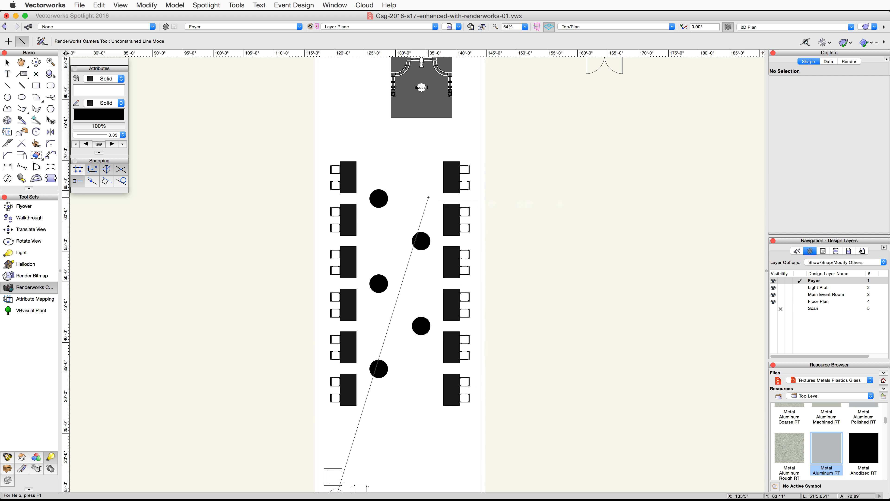
- Narrow the camera's field of view by moving its left edge inward
middle_drag(428, 326, 430, 241)
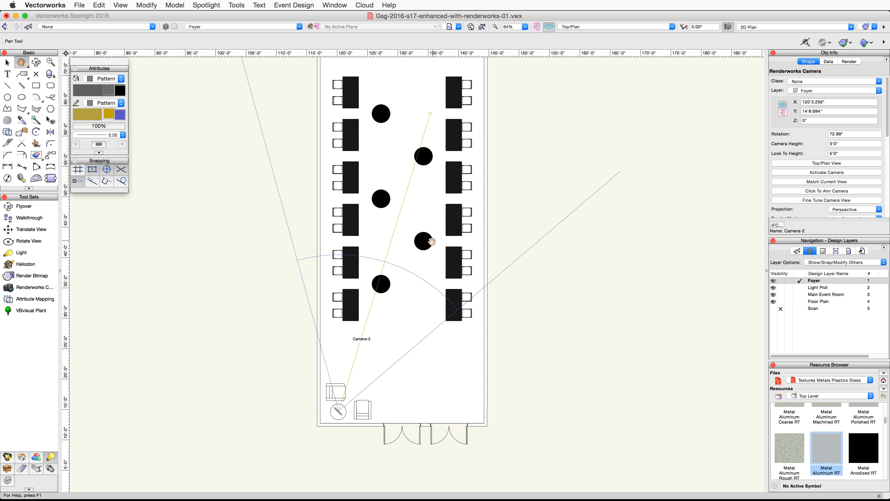
key(x)
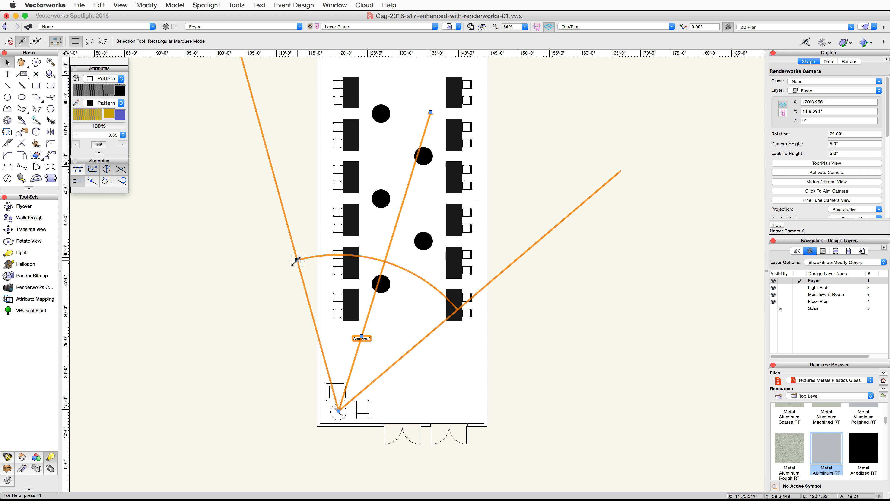
drag(296, 259, 320, 261)
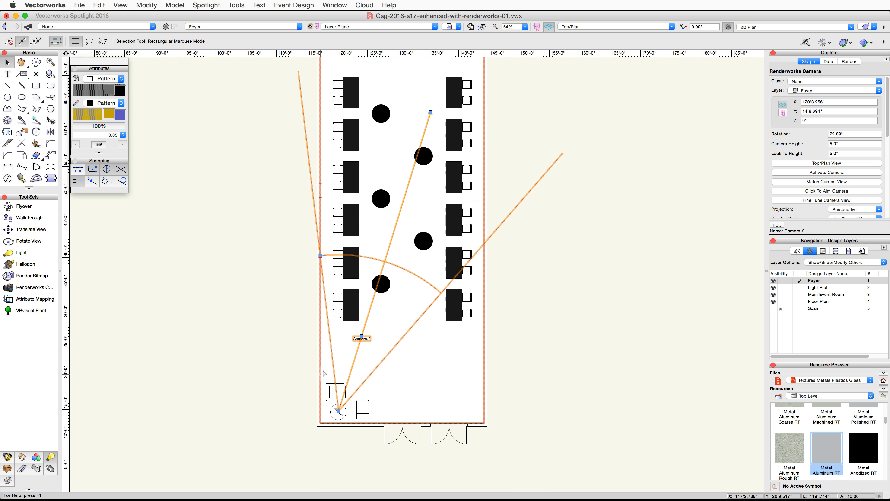
- Activate the camera's view and render it in OpenGL
double_click(349, 378)
click(865, 27)
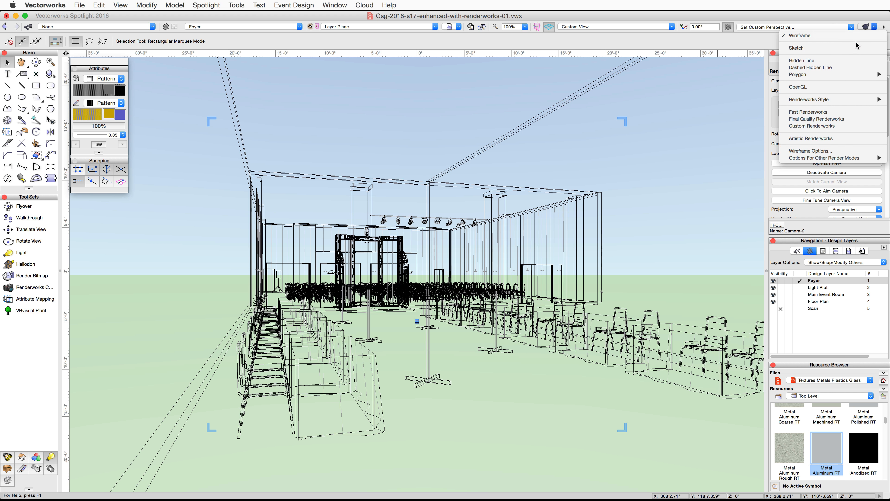
click(821, 84)
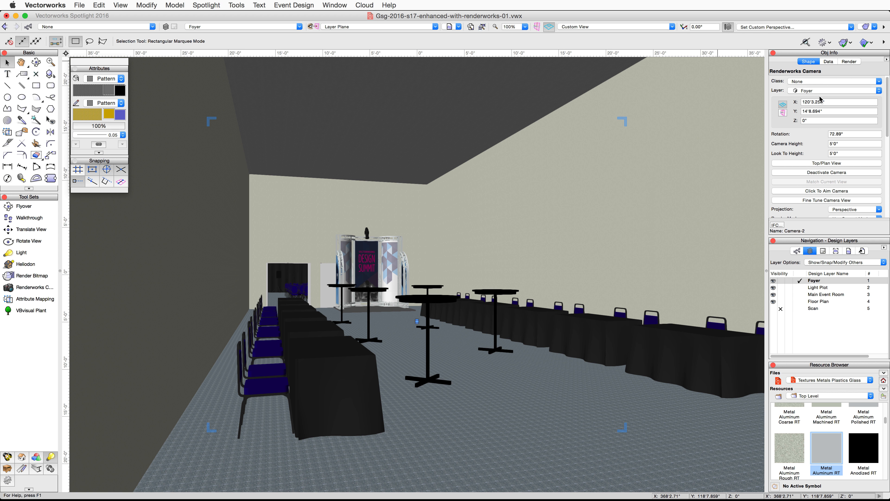
- Set the camera height to 8' in the fine-tune camera view controls
click(810, 200)
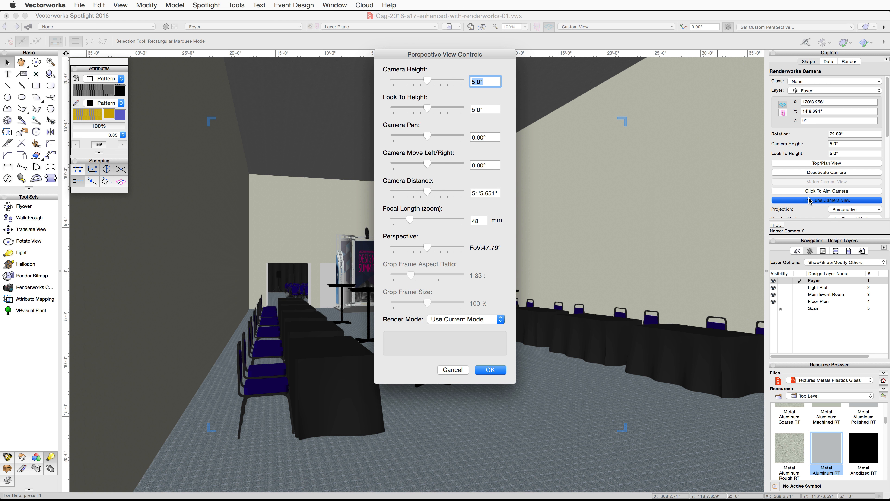
text(8')
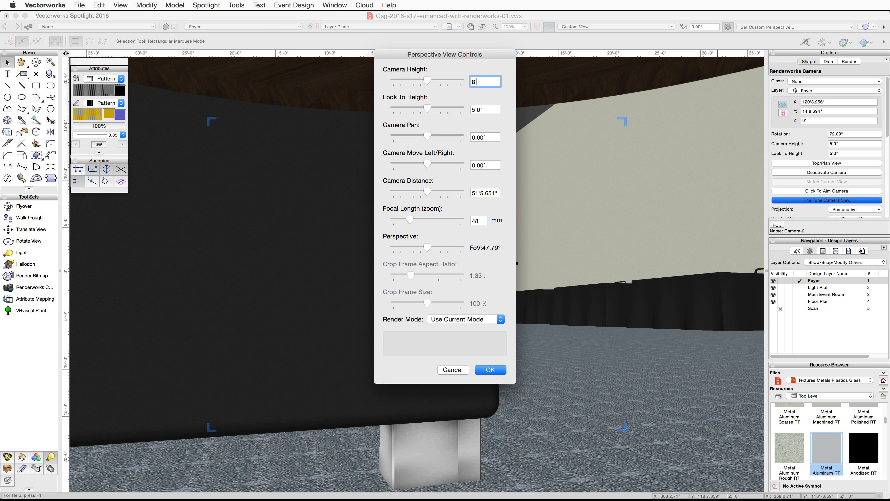
click(491, 370)
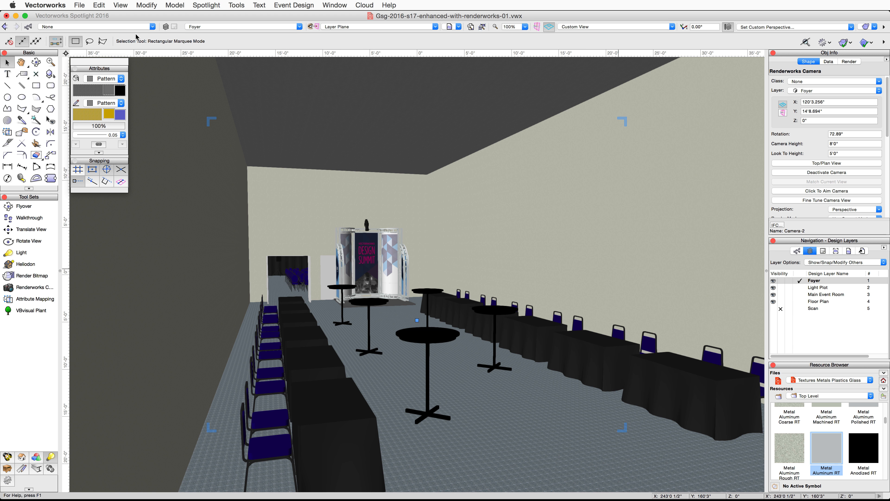
- Start creating a viewport from the camera view on a new sheet layer numbered End of Foyer, with an empty sheet title
click(128, 6)
click(188, 185)
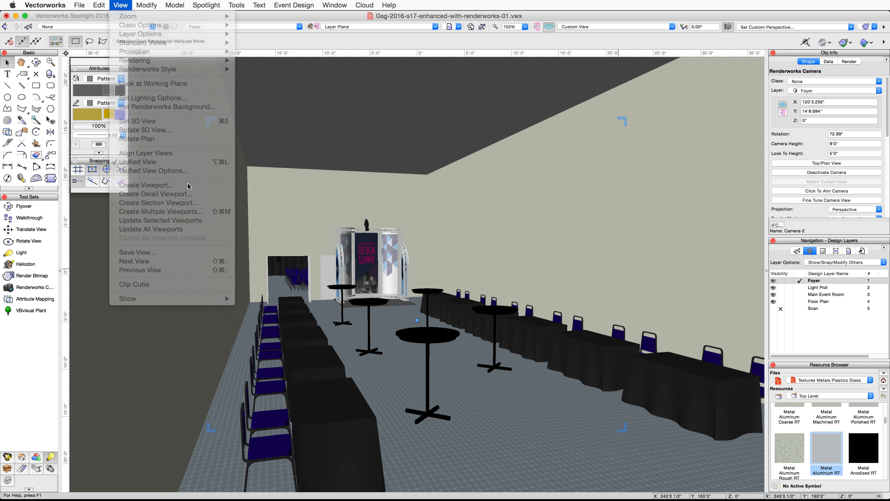
click(538, 190)
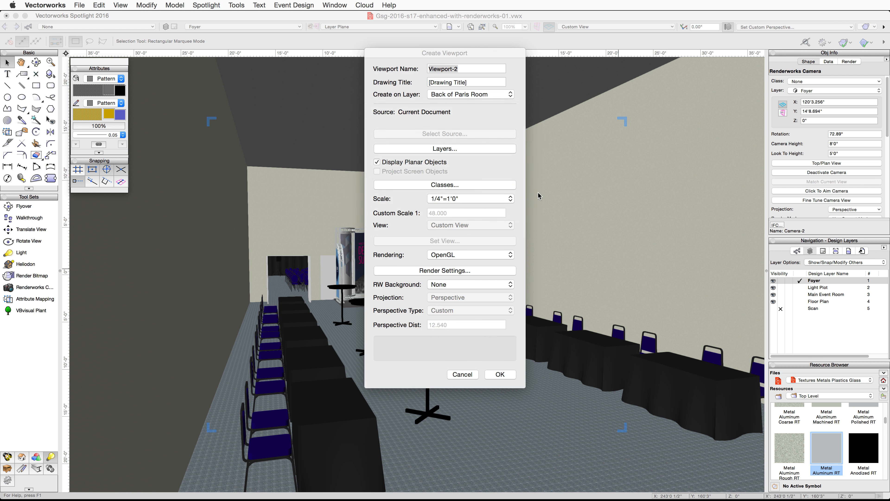
click(484, 94)
click(482, 49)
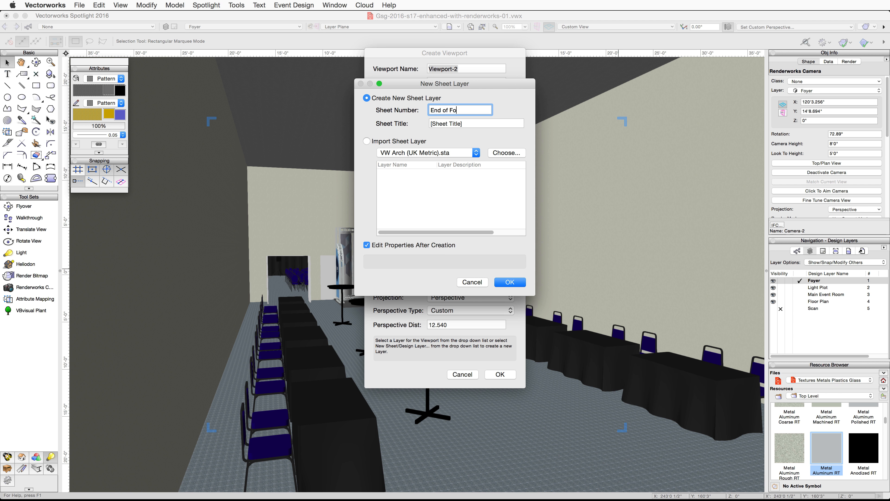
key(Tab)
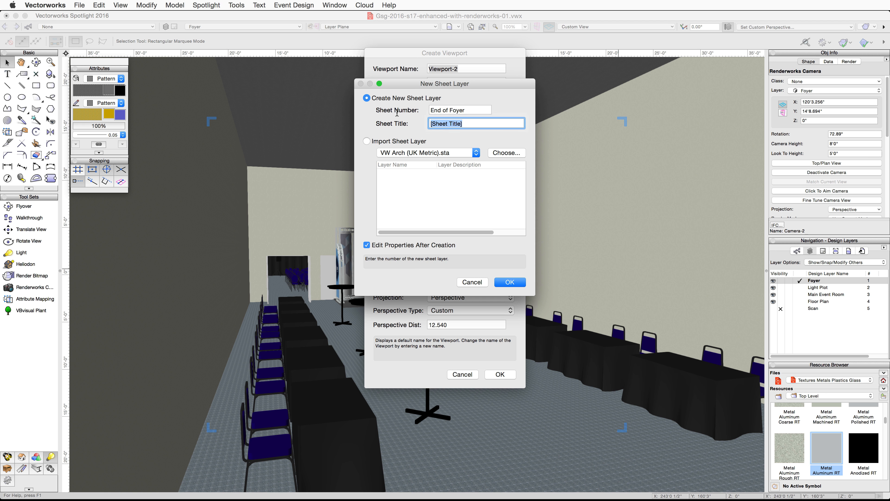
key(BackSpace)
click(510, 282)
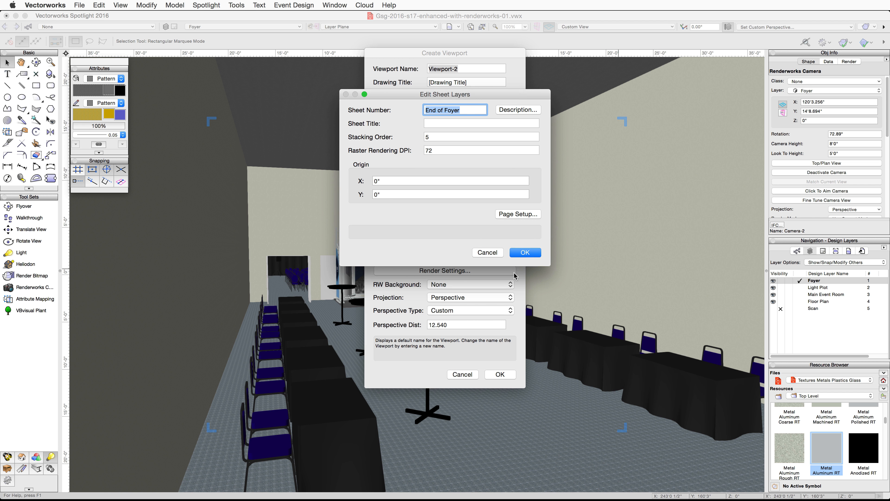
- Set the new sheet's page size to US Arch C and finish creating the viewport
click(518, 213)
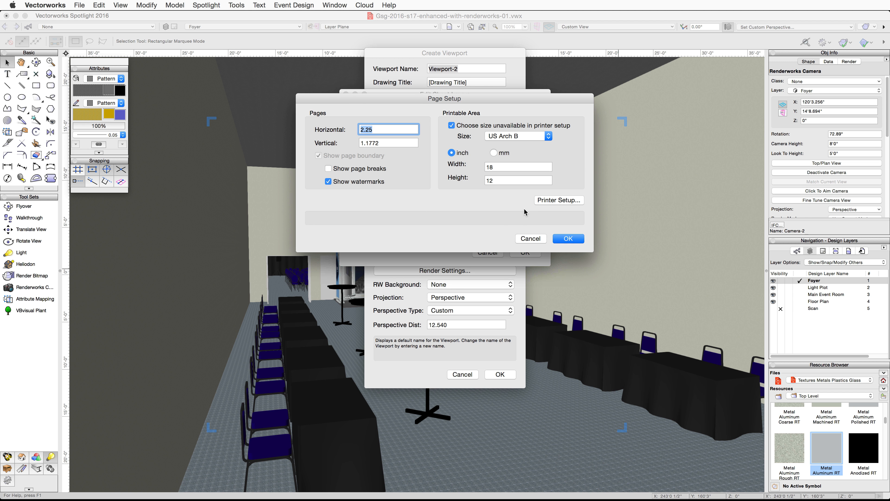
click(548, 136)
click(545, 145)
click(562, 238)
click(525, 253)
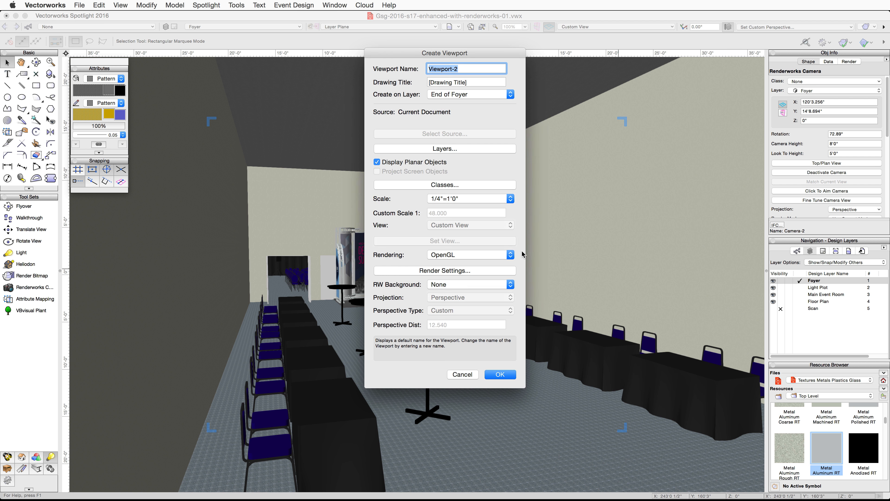
click(500, 374)
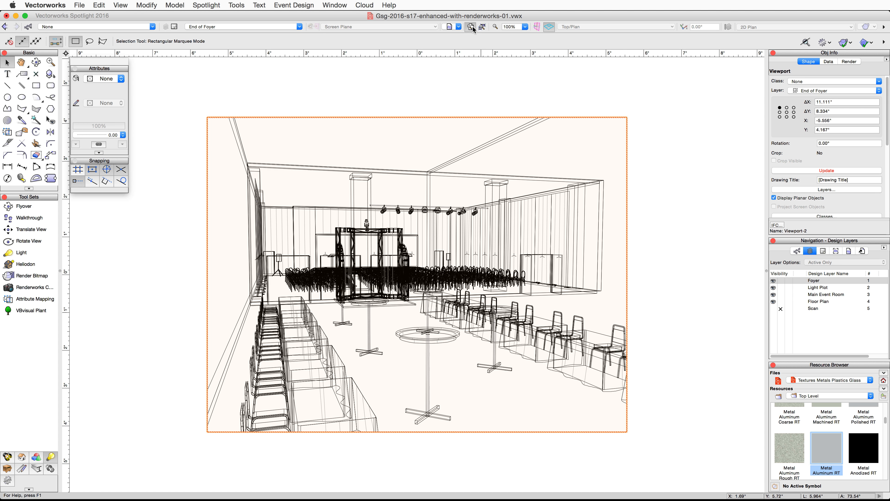
- Fit the sheet page to the window and set the viewport scale to 1/2"=1'0"
click(470, 26)
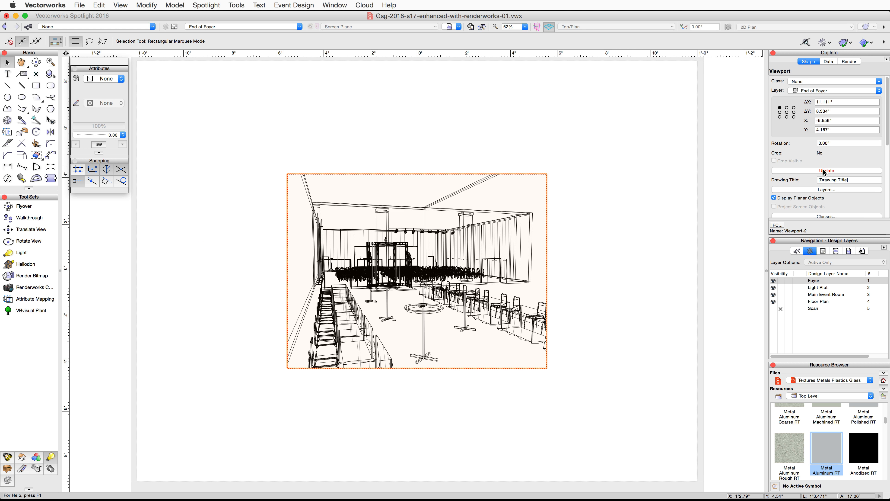
scroll(824, 172, down, 3)
click(845, 182)
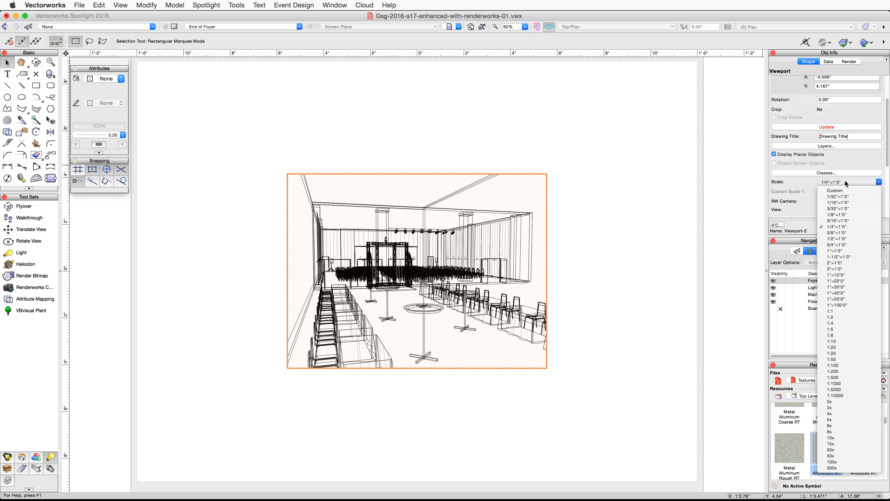
click(840, 239)
- Set the viewport's background render mode to Final Quality Renderworks
scroll(829, 196, down, 4)
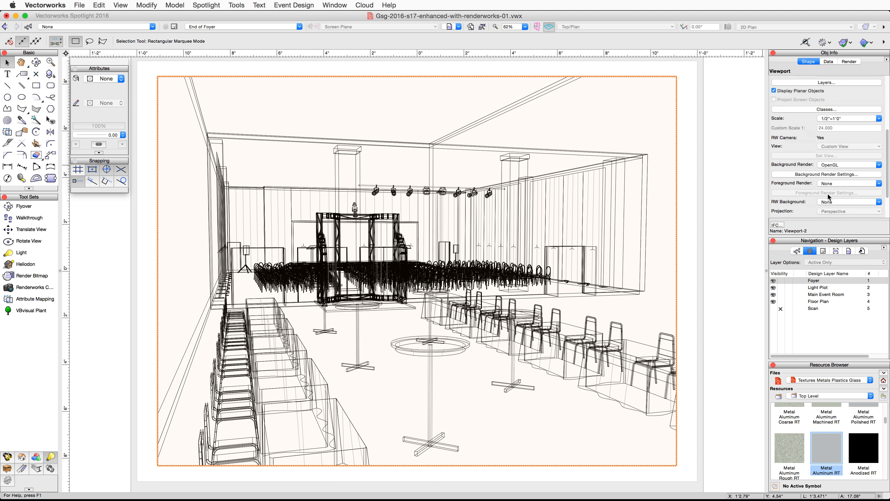
click(838, 165)
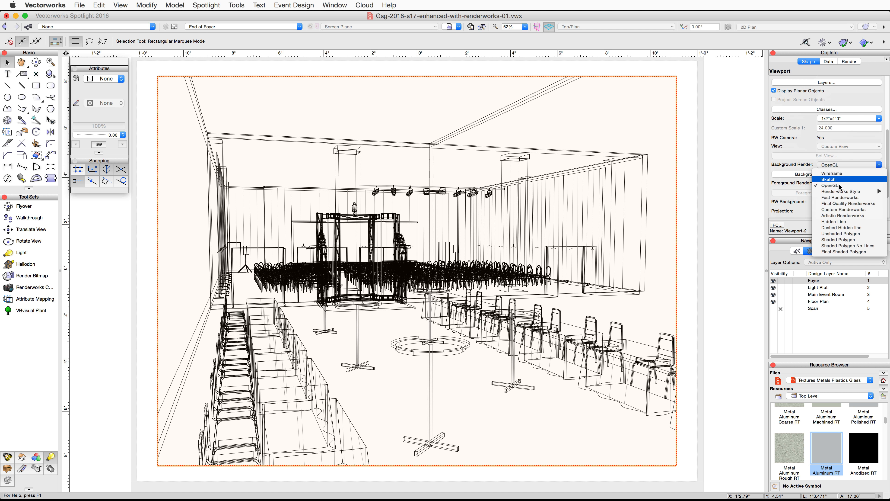
click(841, 204)
- In the viewport lighting options, set indirect lighting to Normal, 4 Bounces and enable ambient occlusion
scroll(822, 206, down, 2)
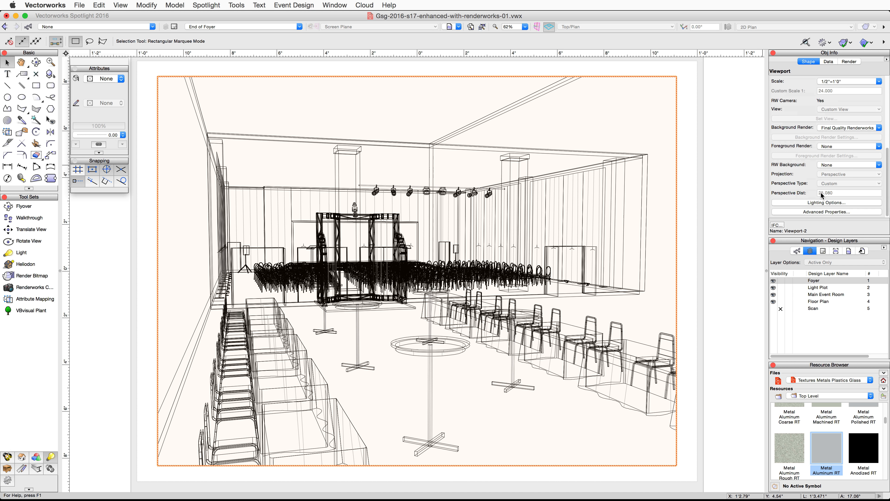
click(819, 203)
click(455, 78)
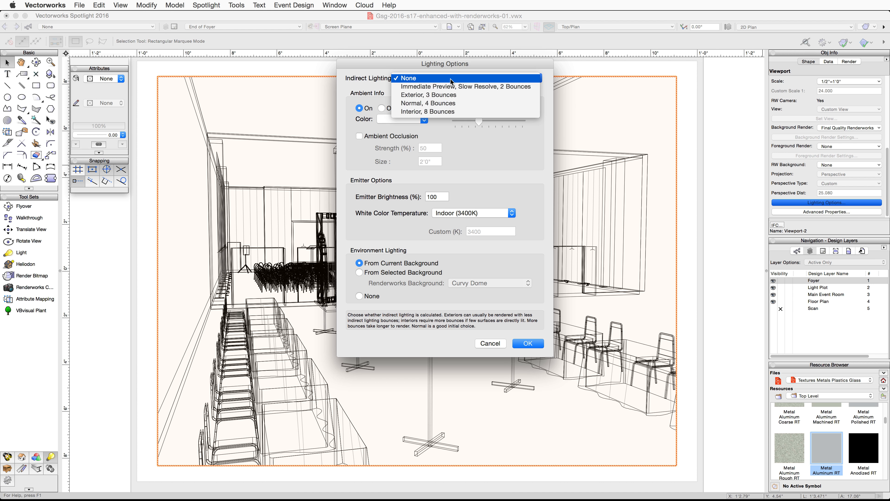
click(450, 105)
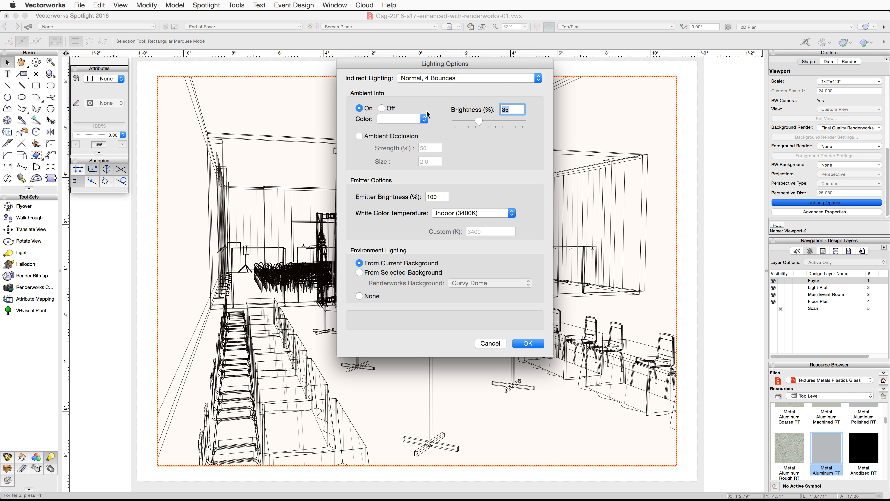
click(359, 136)
click(528, 343)
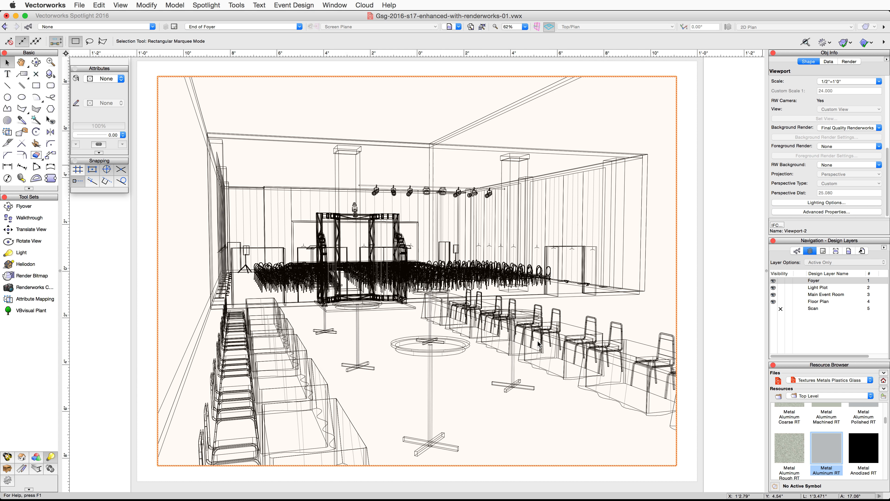
- Update the viewport to render it
scroll(817, 151, up, 3)
scroll(816, 151, up, 3)
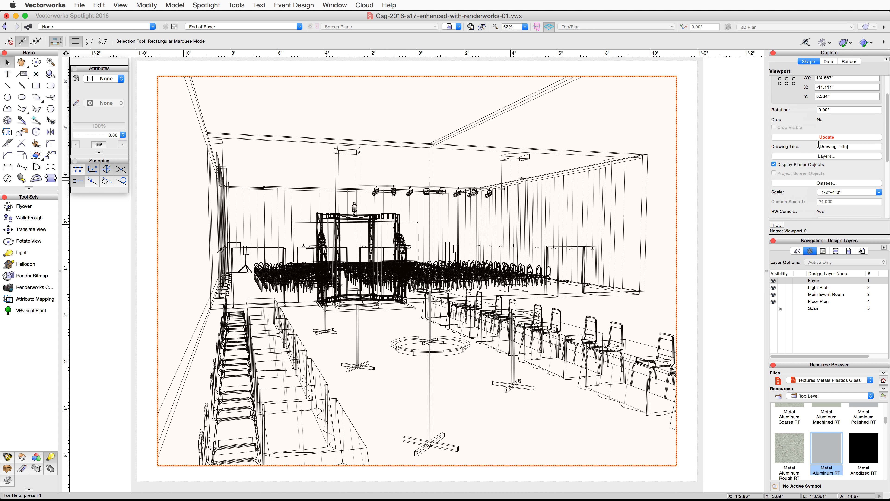
click(819, 137)
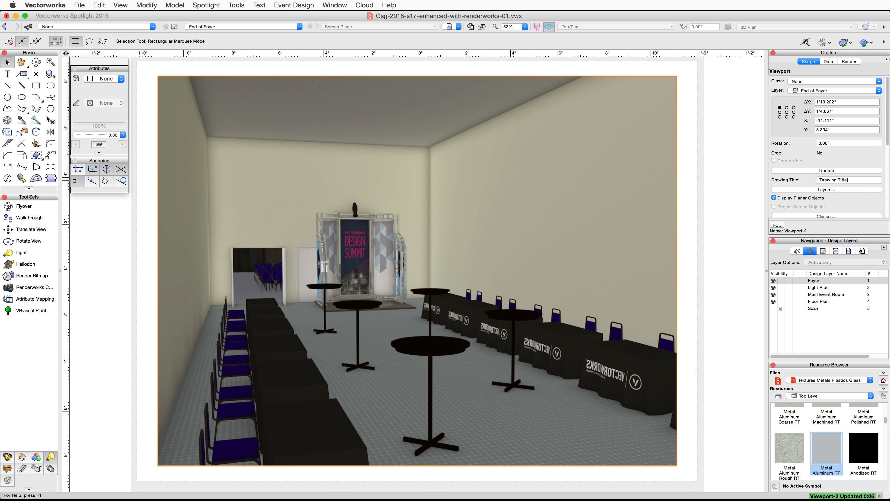
- Return to the Foyer design layer and switch it to Top/Plan view
click(798, 281)
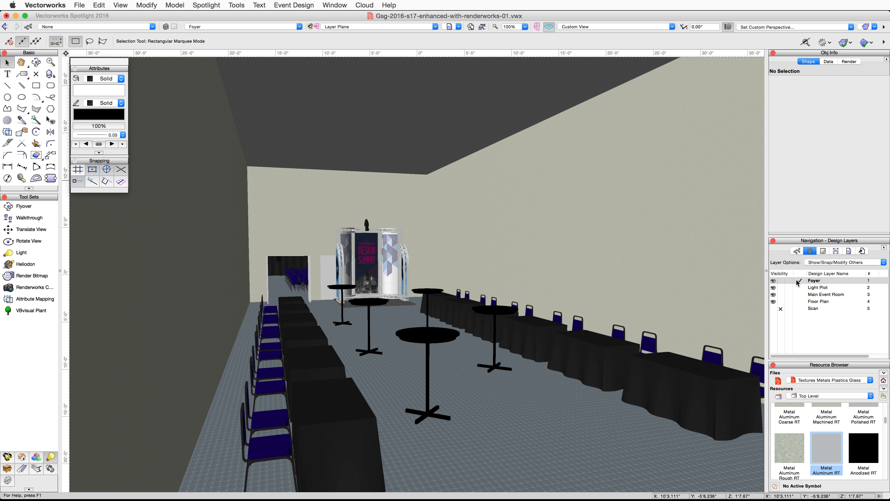
click(671, 27)
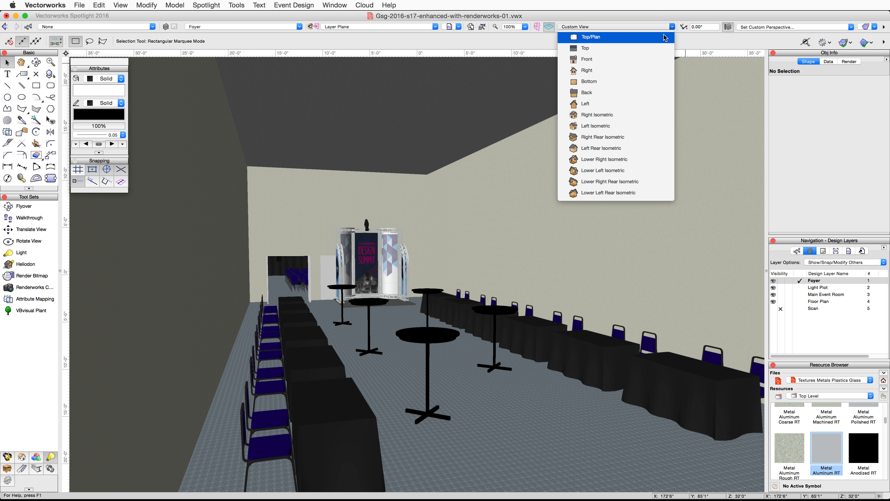
click(664, 37)
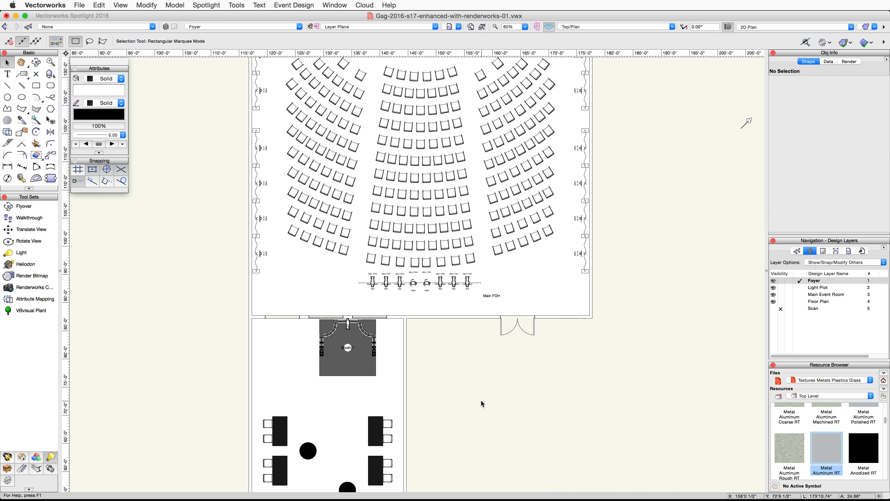
- Select the row of tables along the foyer's right side and flip them vertically
scroll(475, 242, down, 10)
drag(522, 143, 360, 423)
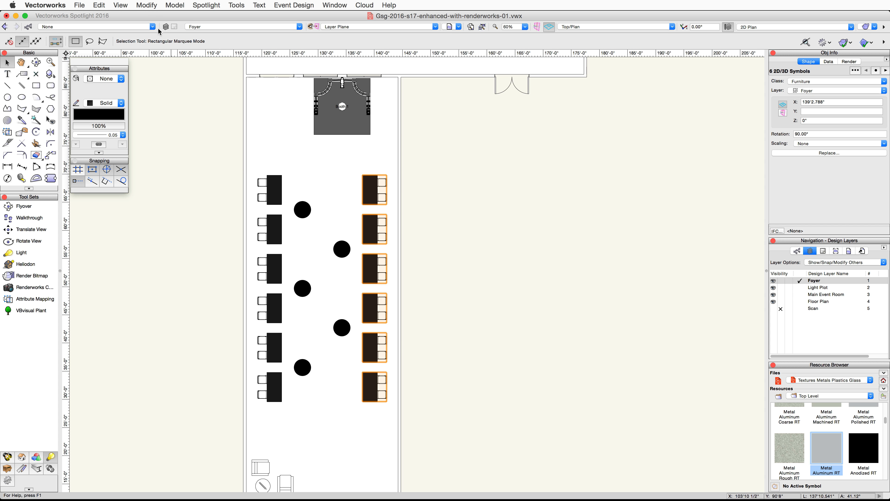
click(147, 4)
mouse_move(207, 43)
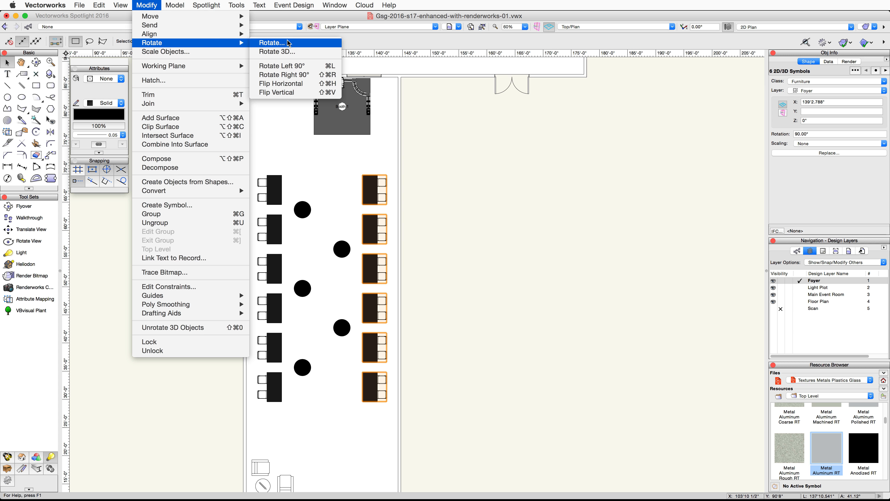
click(296, 92)
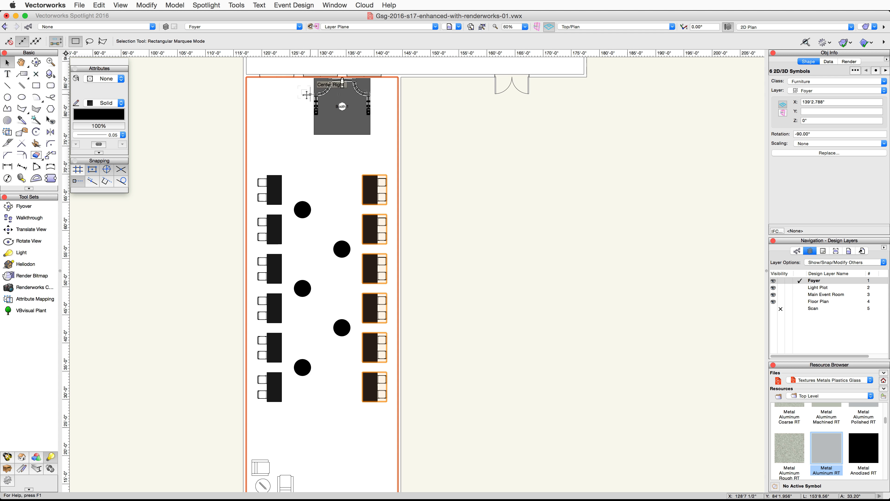
- Open the End of Foyer sheet layer and update its viewport
click(823, 251)
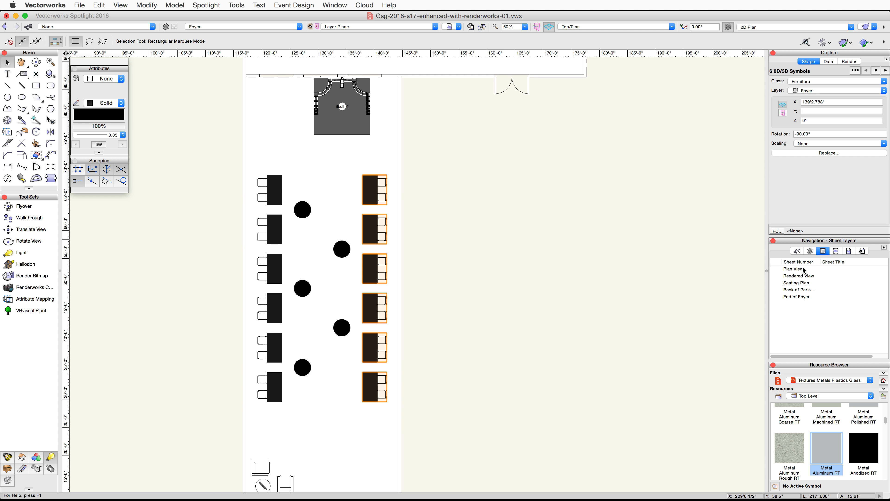
click(777, 298)
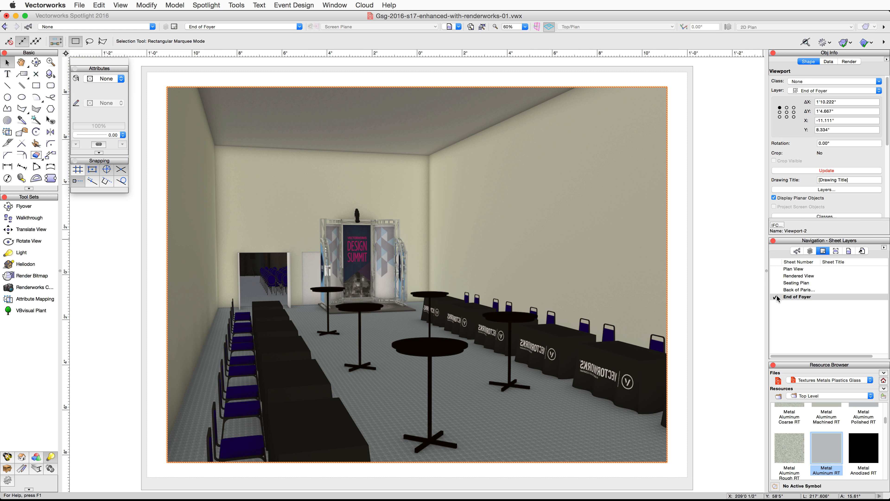
click(803, 171)
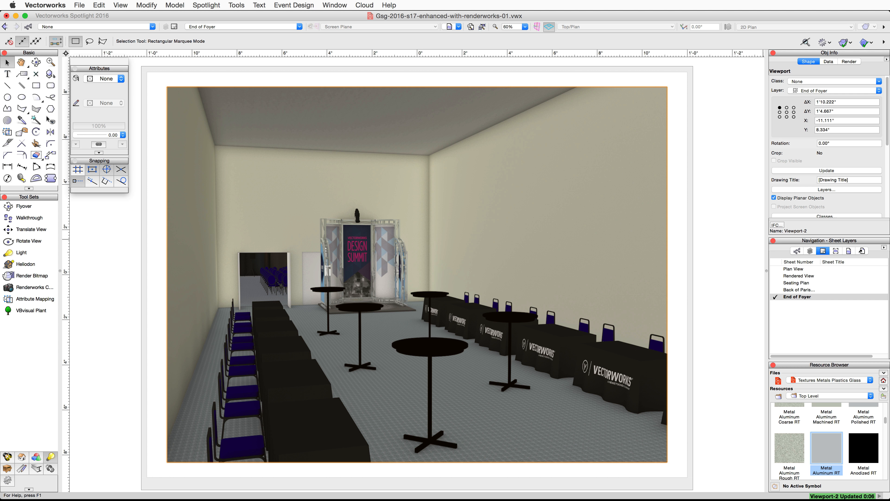
- On the Foyer design layer, place a Renderworks camera just below the booth, aimed up toward it
click(810, 251)
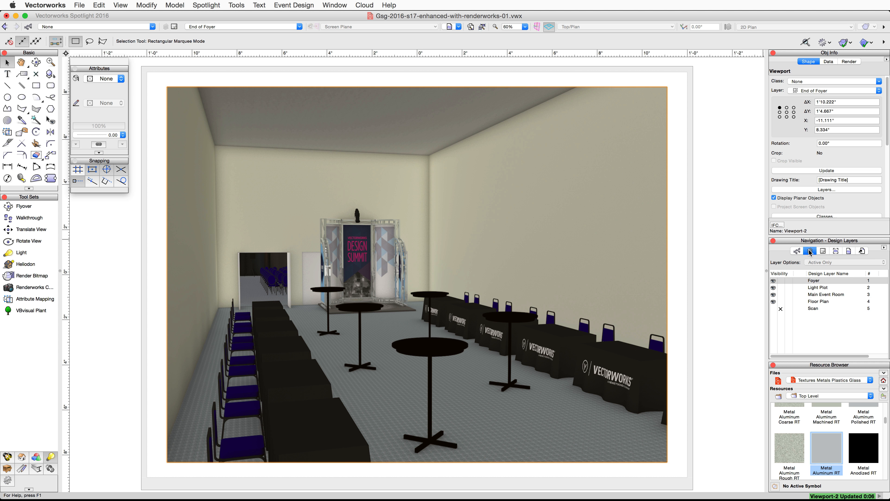
click(803, 280)
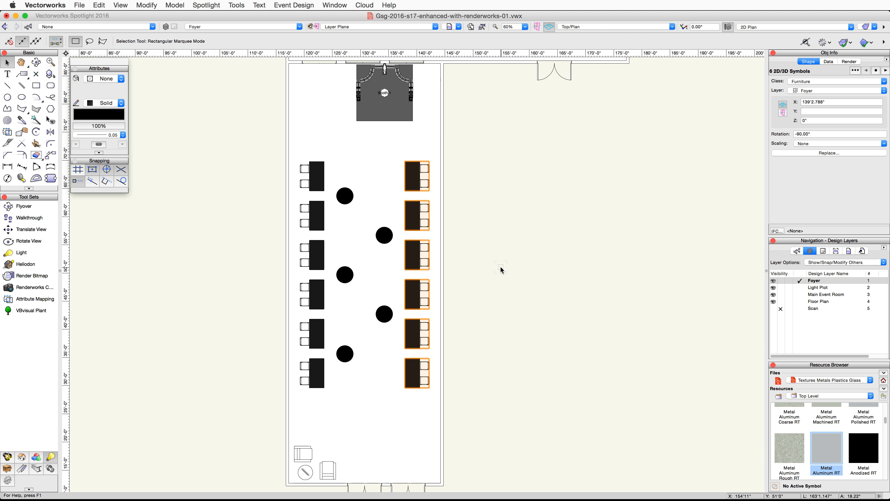
scroll(500, 268, down, 2)
scroll(511, 263, up, 5)
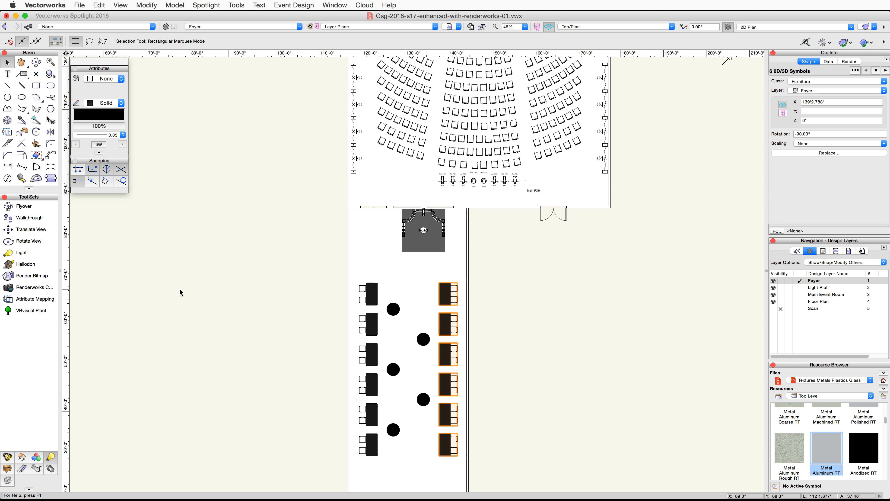
click(20, 288)
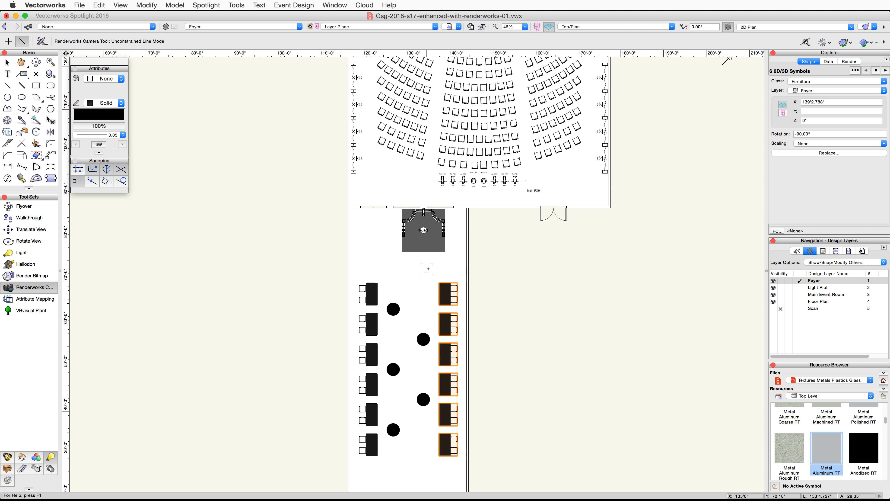
click(442, 269)
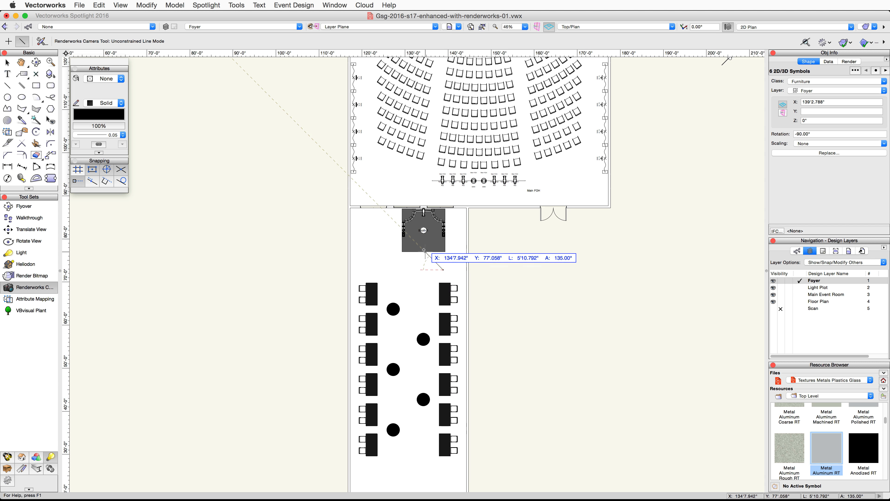
click(425, 242)
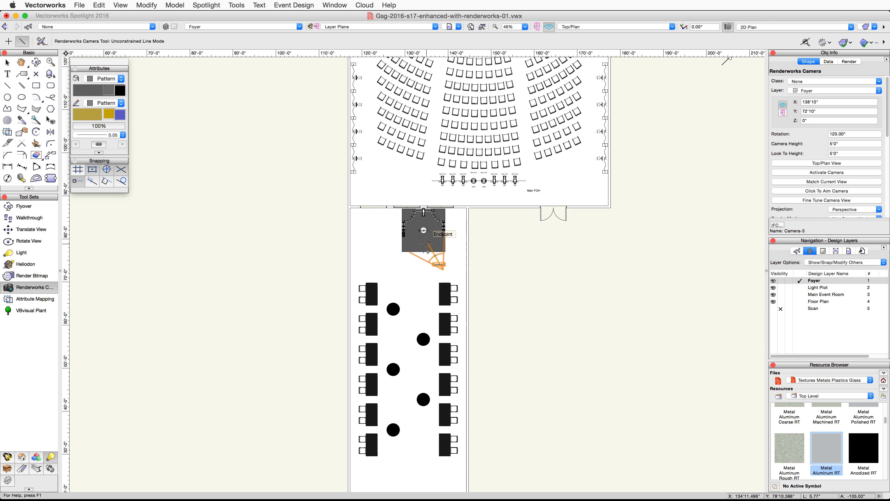
scroll(445, 263, up, 2)
scroll(447, 264, up, 1)
key(x)
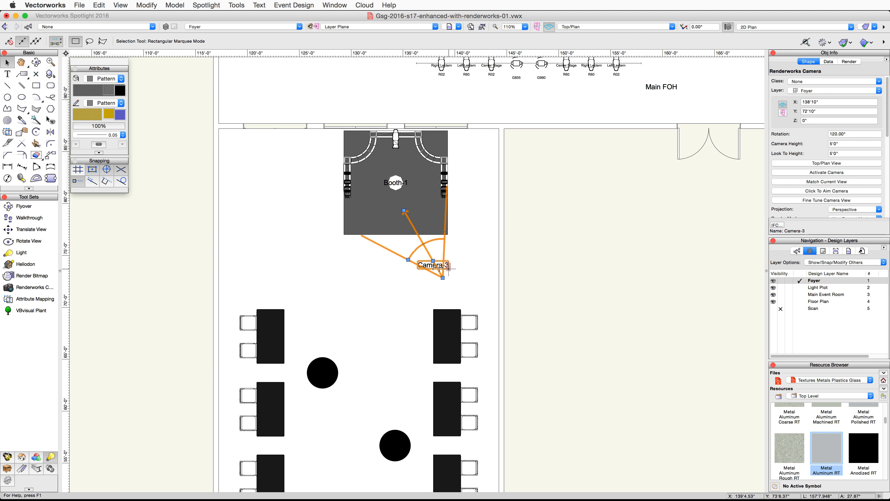
- Activate the new camera's view and render it in OpenGL
double_click(428, 255)
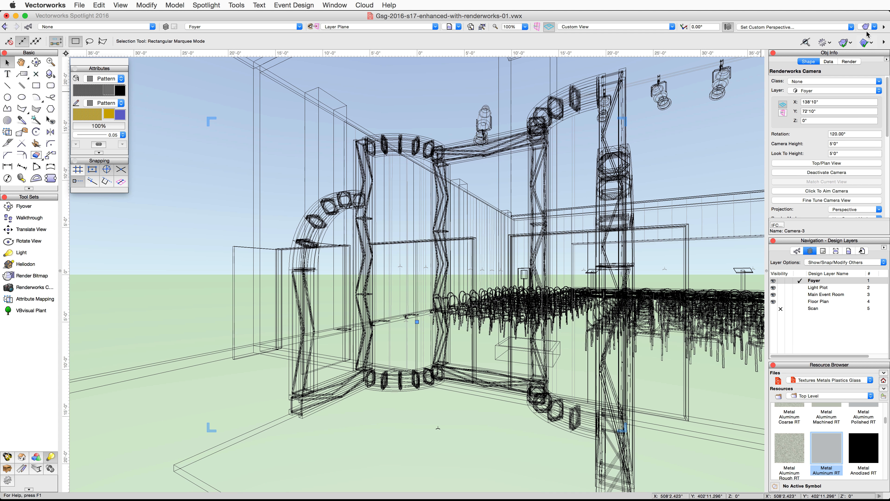
click(870, 26)
click(813, 87)
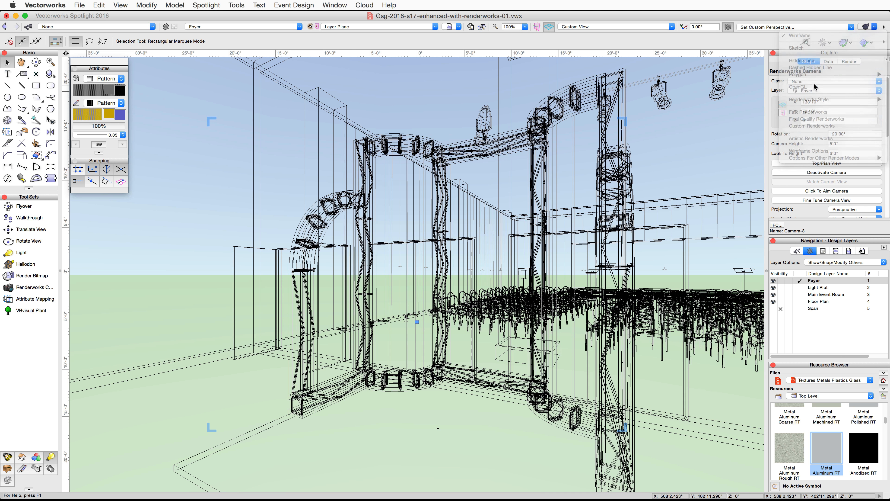
- Fine-tune the camera view: height 6', distance about 10', pan 3°, and move left/right -6°
click(838, 200)
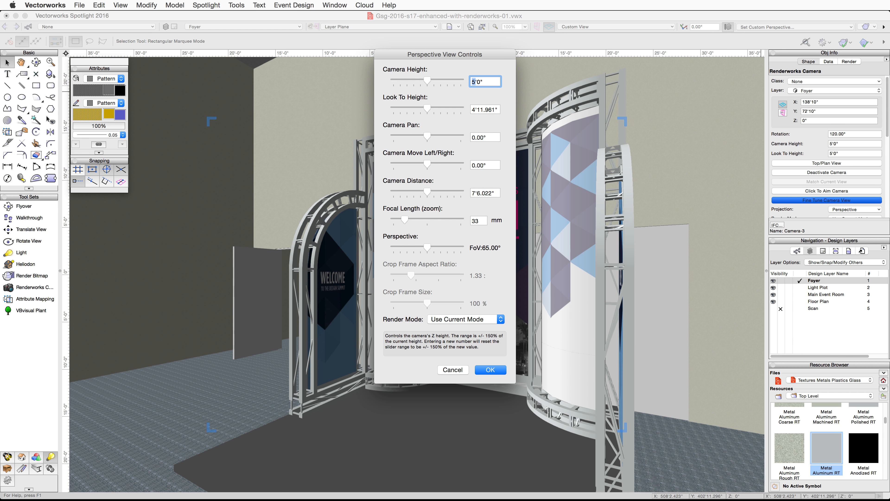
text(6)
drag(453, 56, 784, 46)
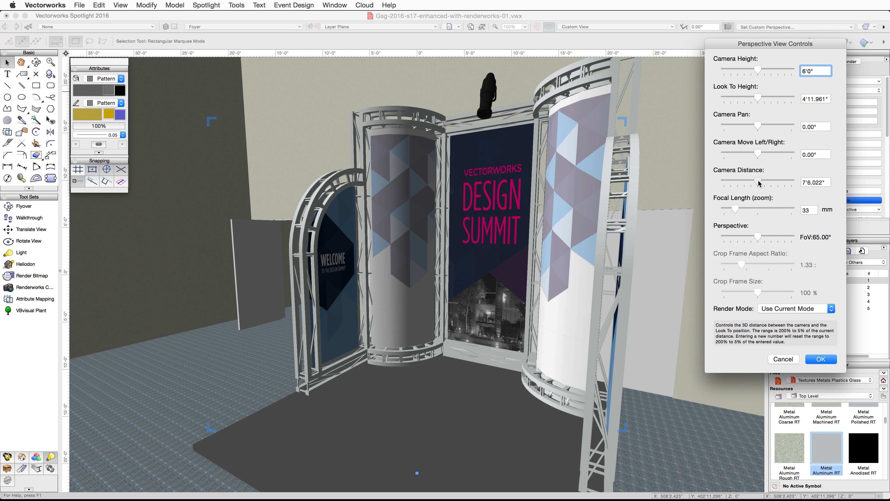
drag(751, 184, 748, 187)
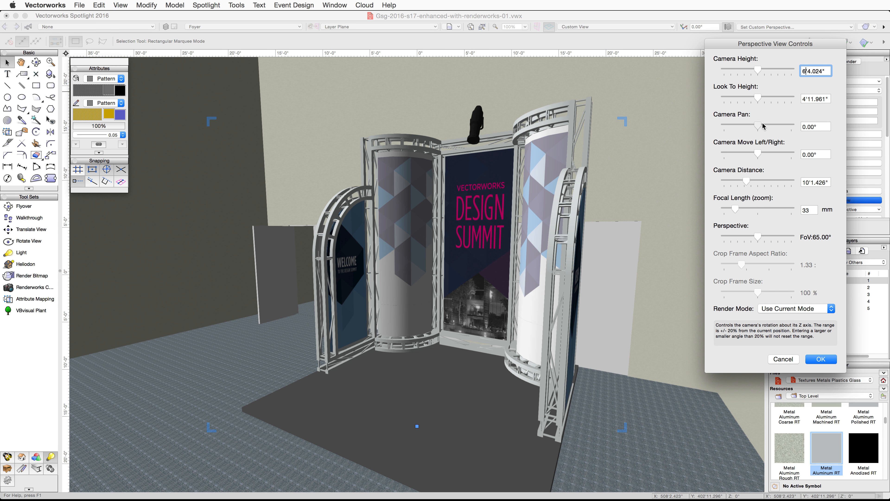
drag(763, 125, 771, 126)
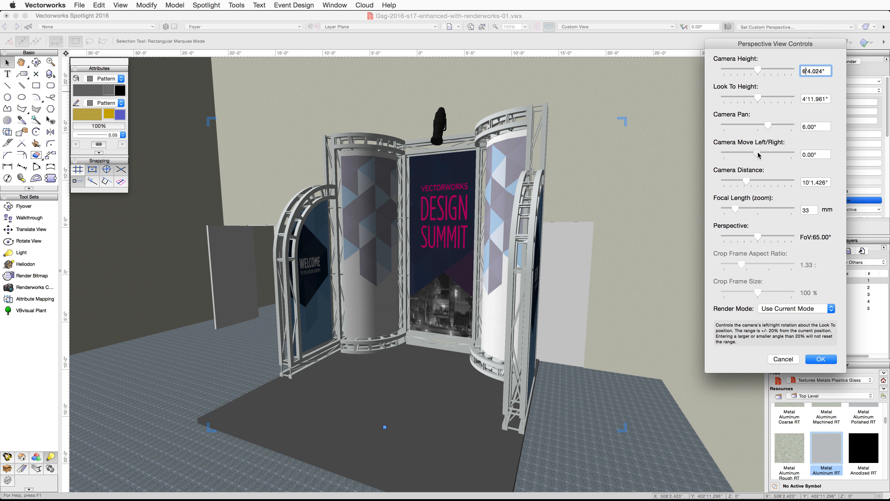
drag(758, 154, 749, 154)
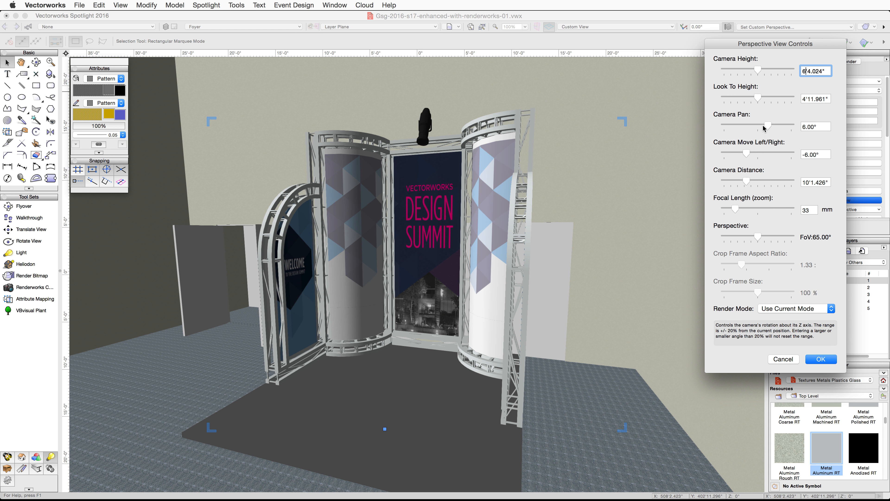
drag(769, 126, 763, 127)
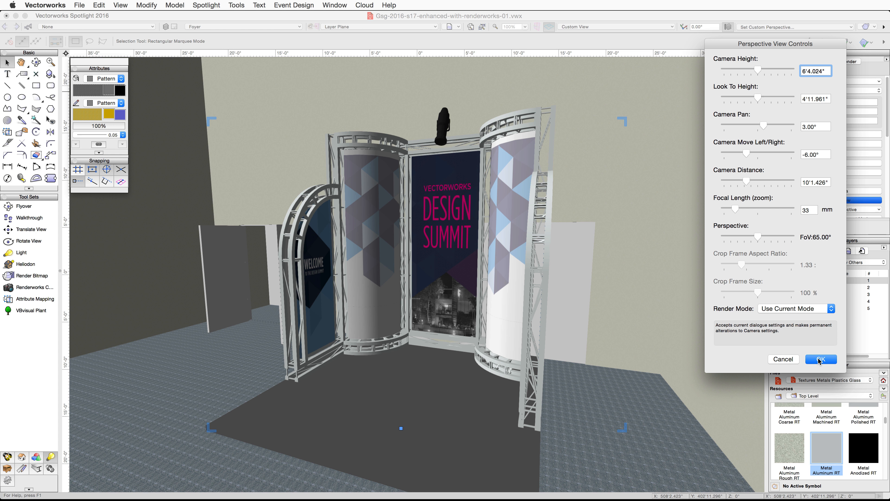
click(818, 359)
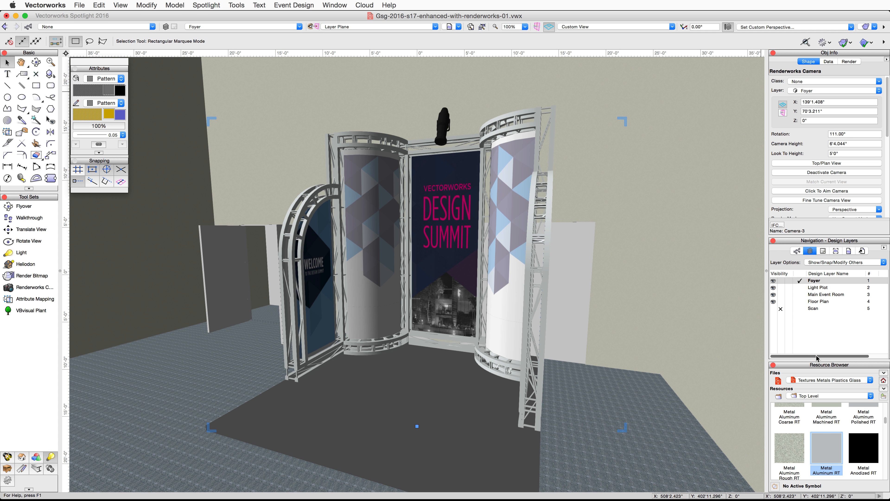
- Edit the document's Metal Aluminum RT texture and darken its color shader's gray
click(884, 381)
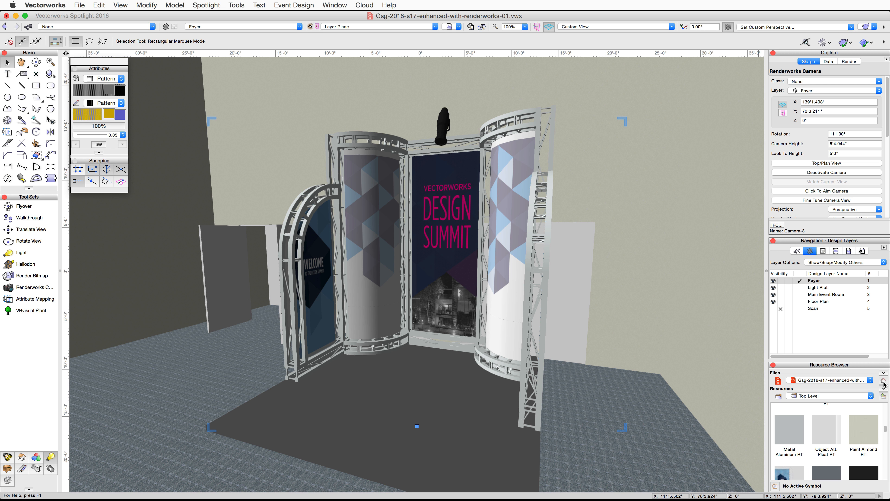
right_click(788, 425)
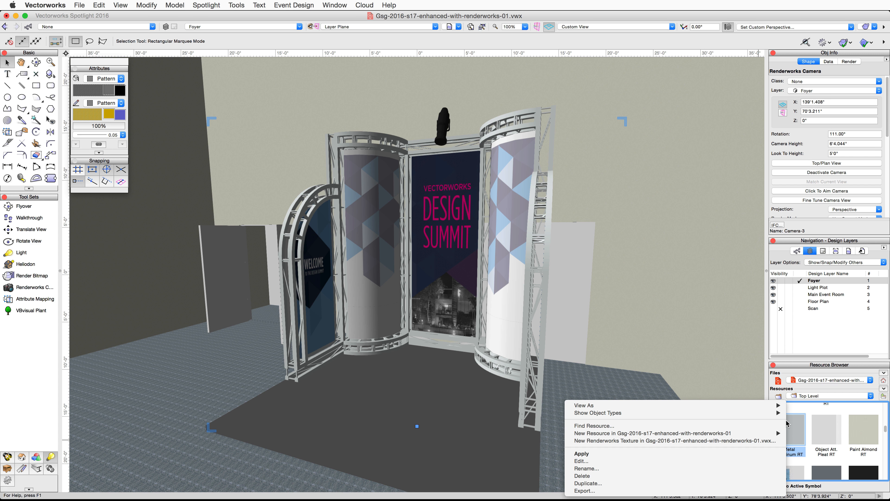
click(717, 461)
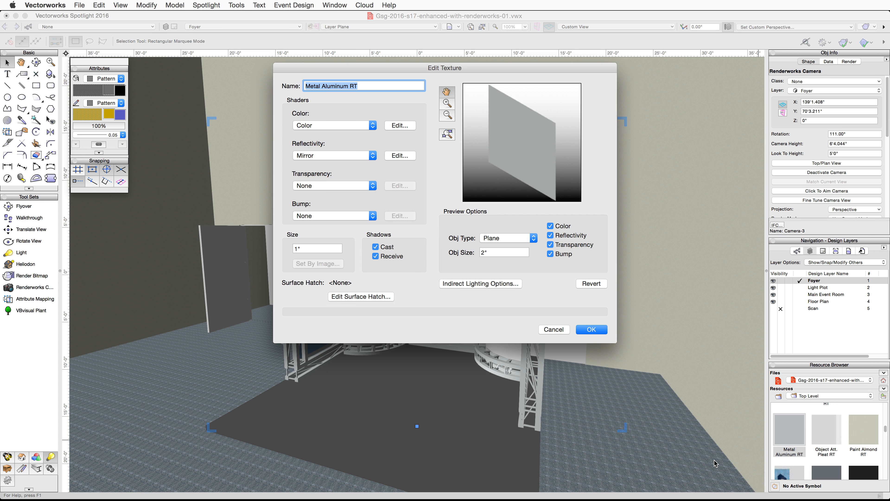
click(400, 125)
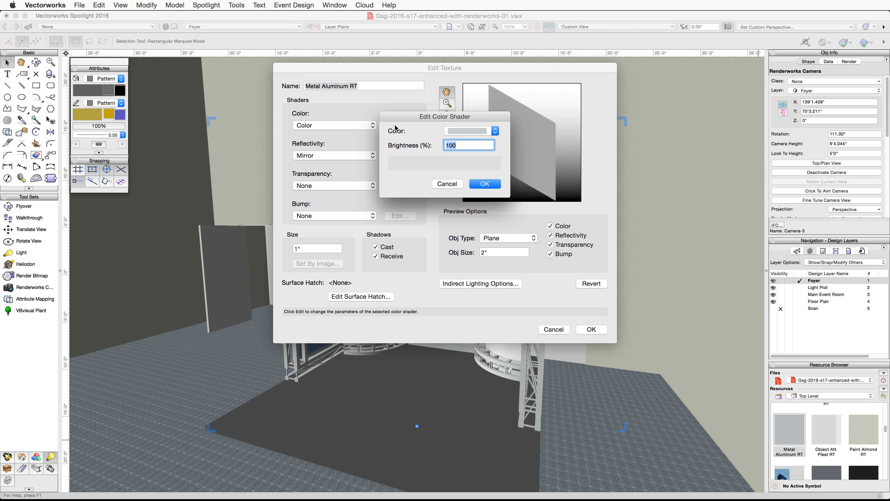
click(495, 131)
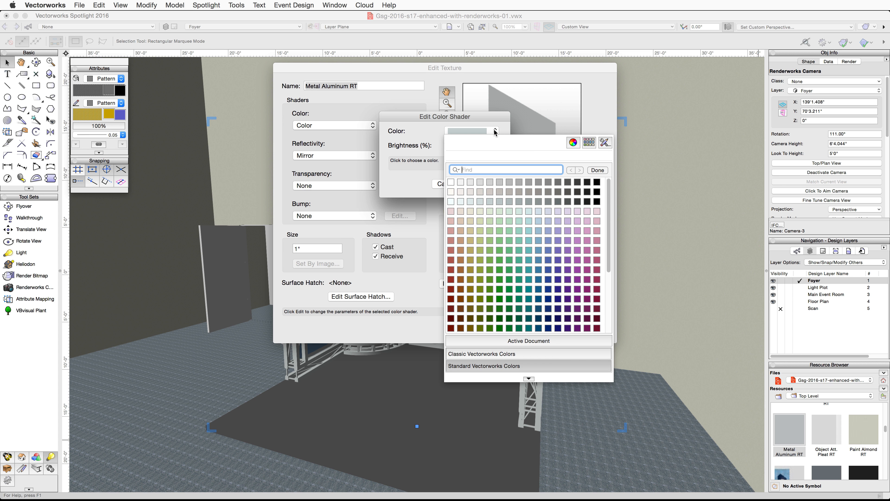
click(573, 143)
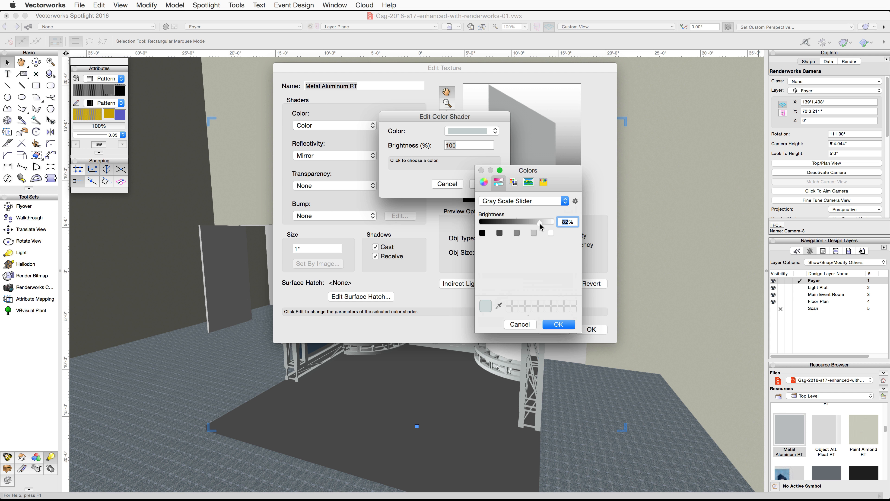
drag(540, 223, 524, 221)
click(559, 324)
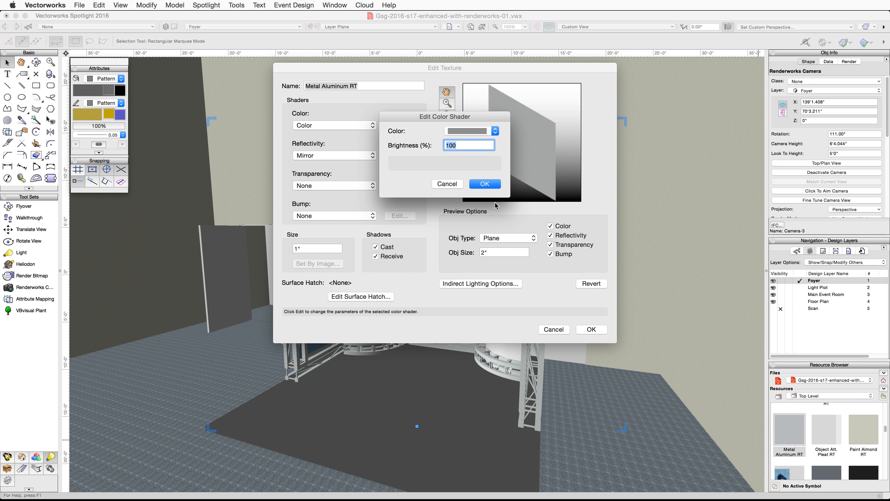
click(485, 184)
- Set the texture's mirror reflection to 60% and save the texture
click(400, 156)
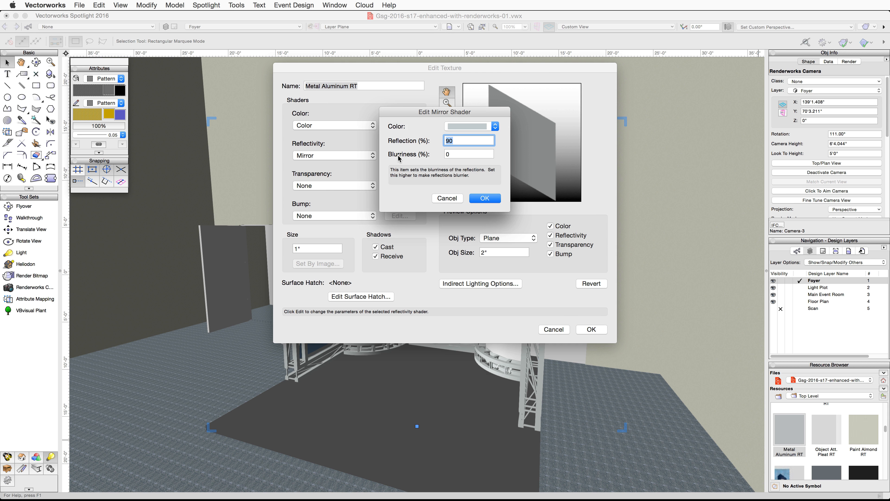
text(6)
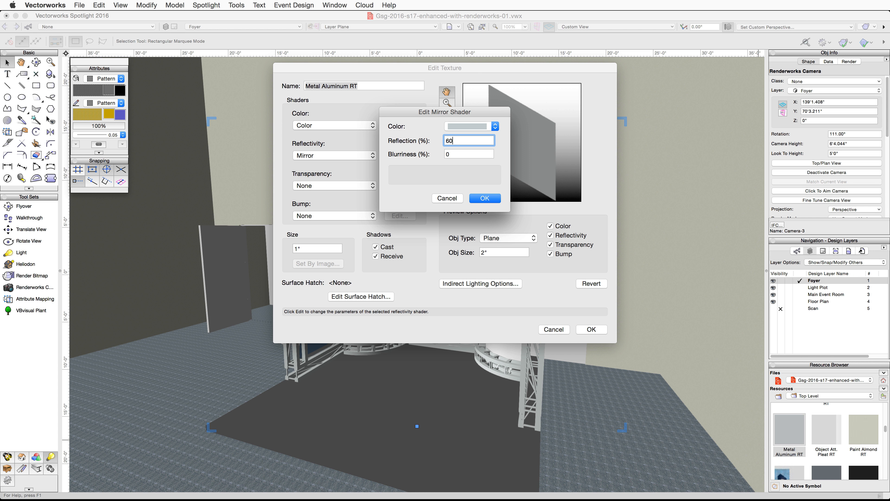
click(485, 199)
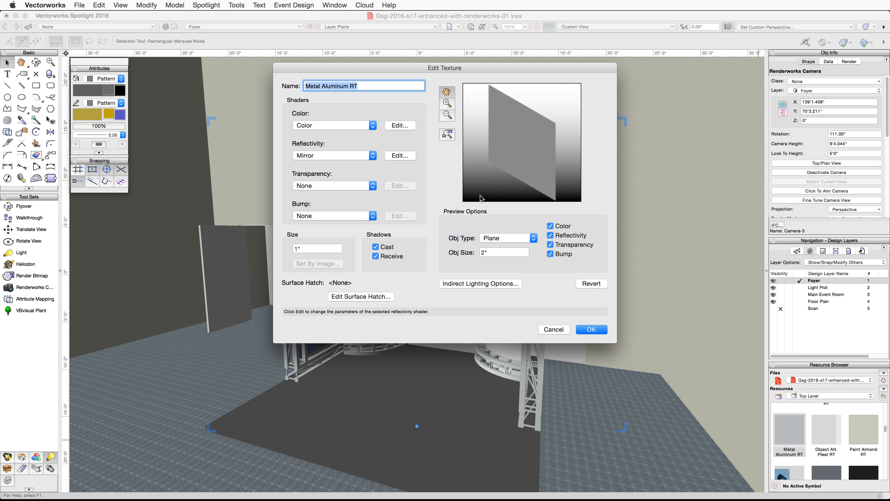
click(590, 329)
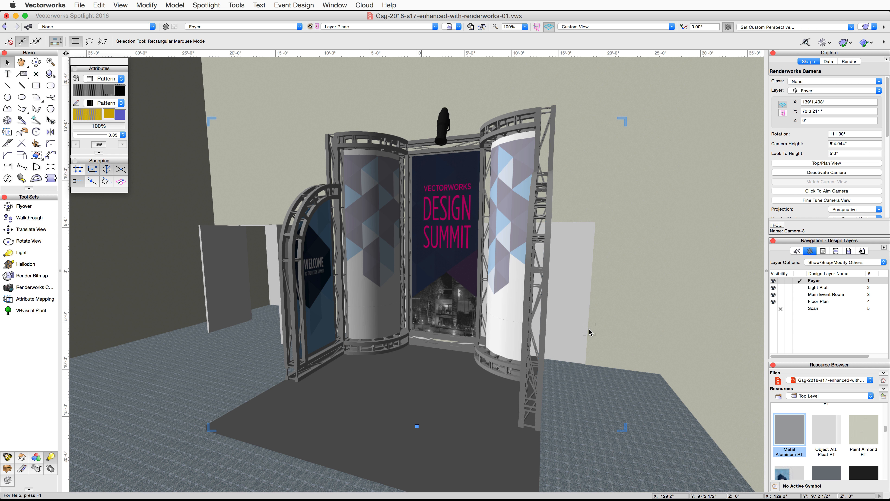
- Create a viewport linked to the camera on a new sheet layer named Exhibit Booth with no sheet title
click(120, 5)
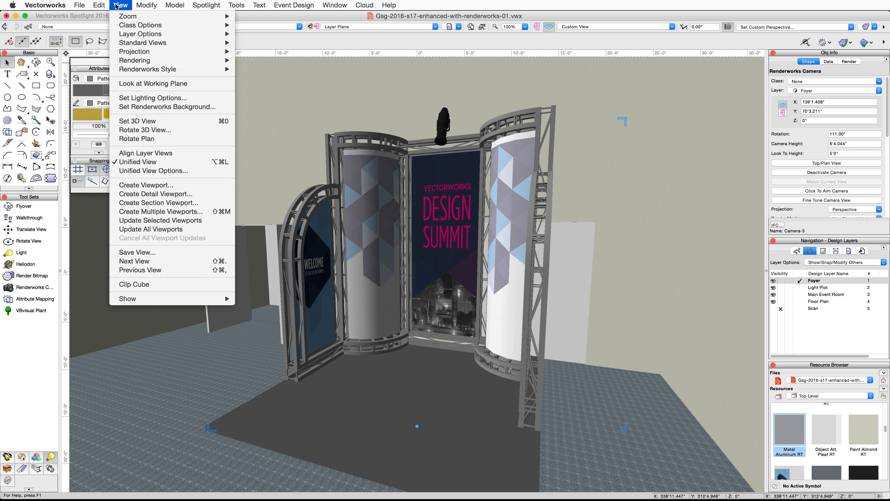
click(183, 185)
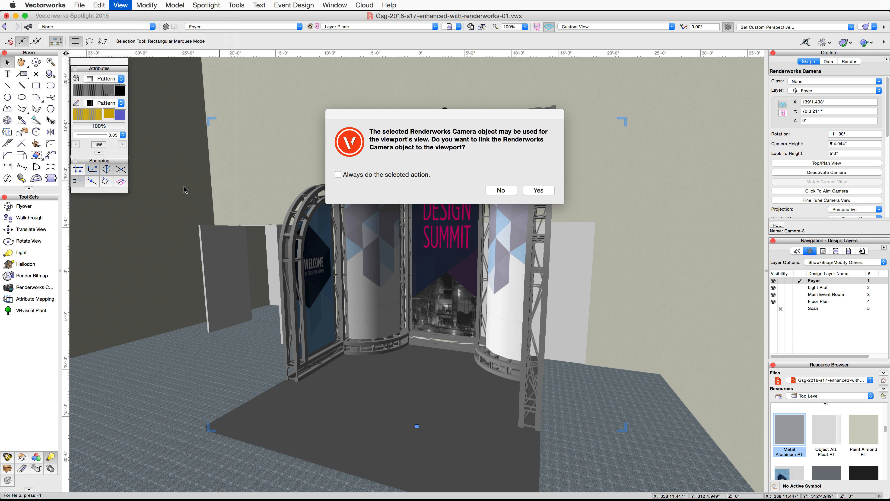
click(531, 190)
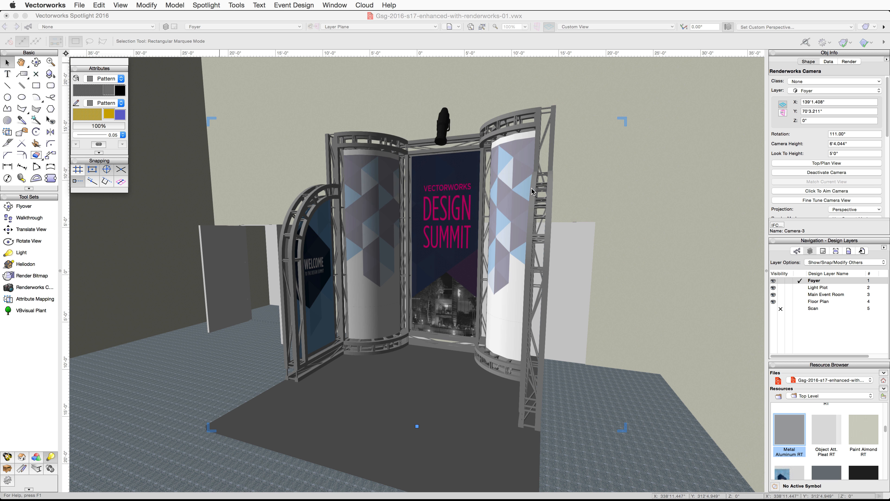
click(496, 94)
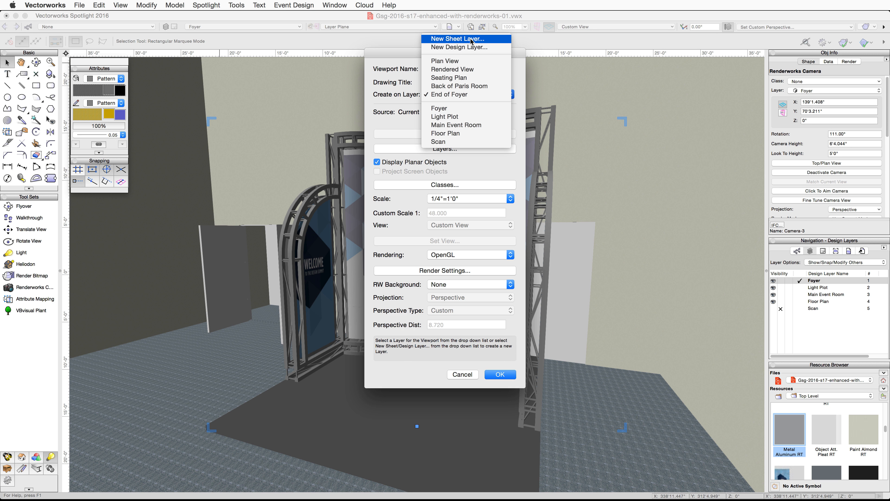
click(457, 38)
text(Exhibit Bo)
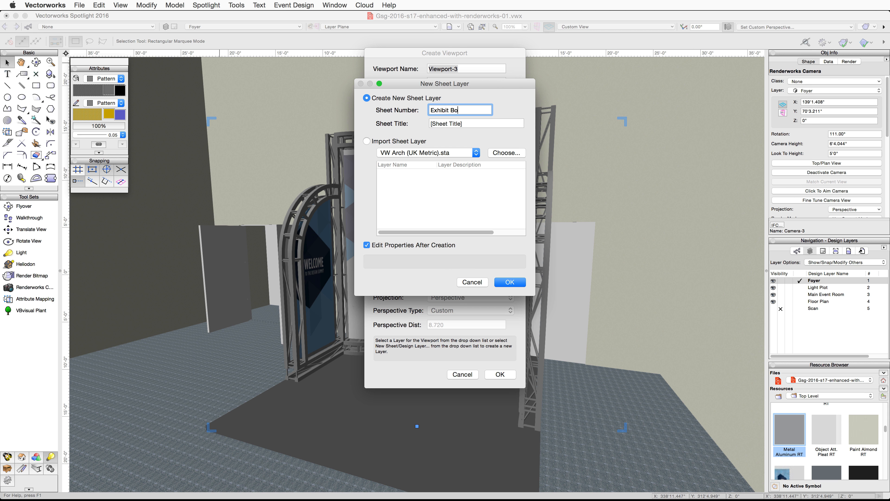
text(oth)
key(Tab)
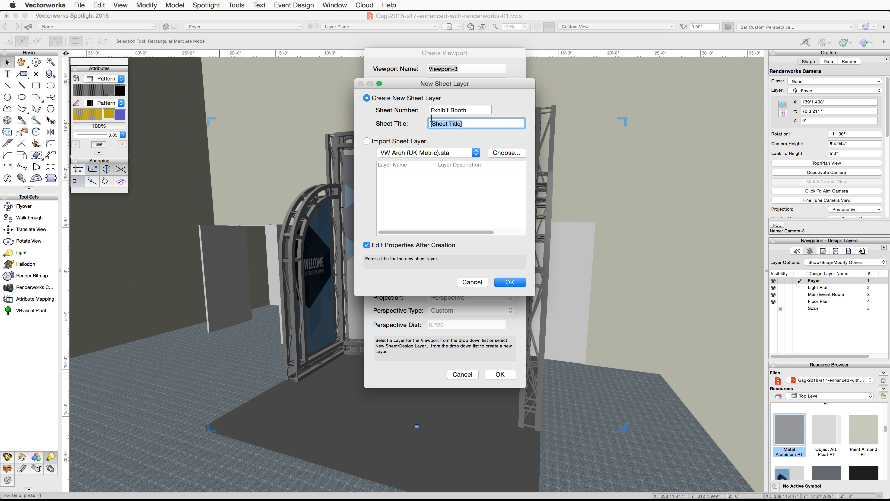
key(BackSpace)
click(518, 284)
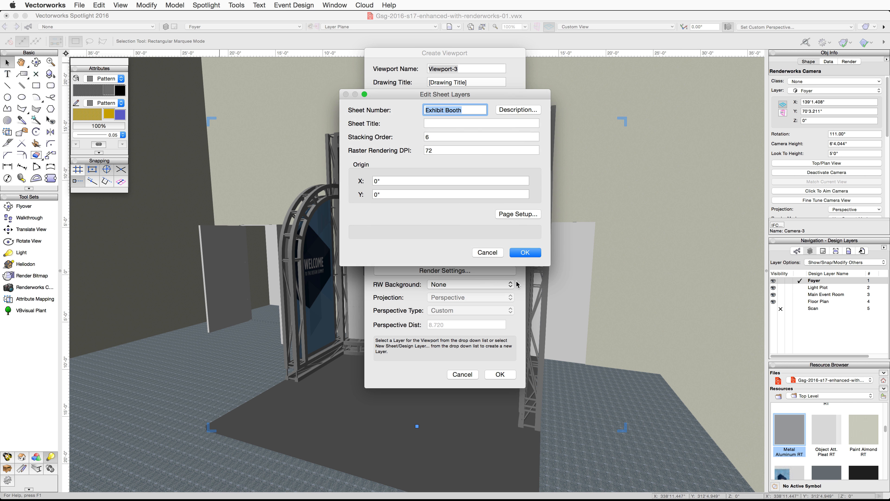
- Set the new sheet's page size to US Arch C and finish creating the viewport
click(520, 218)
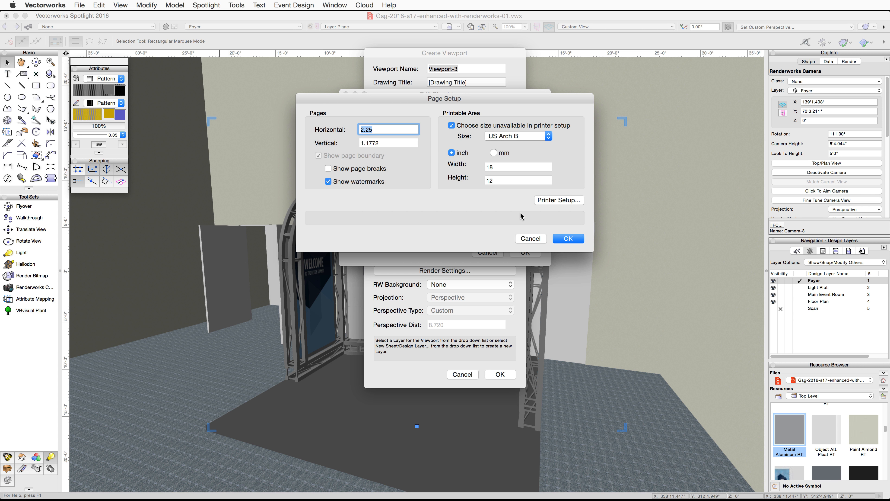
click(536, 136)
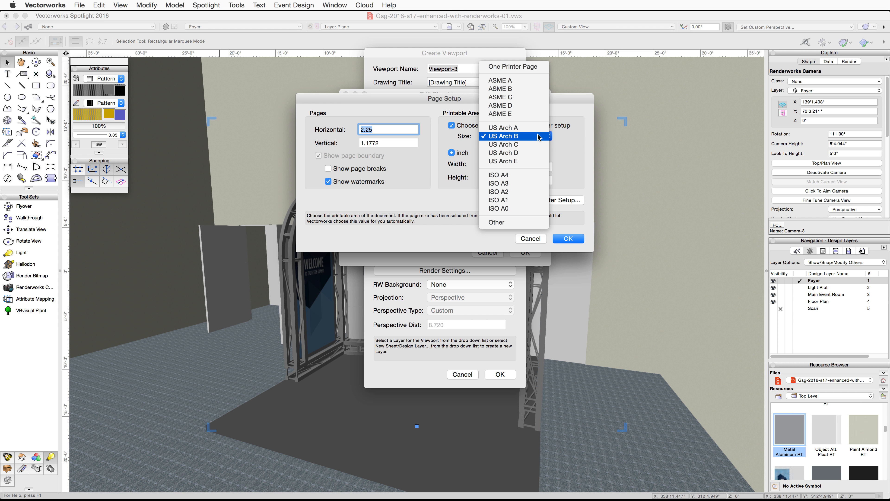
click(538, 146)
click(568, 238)
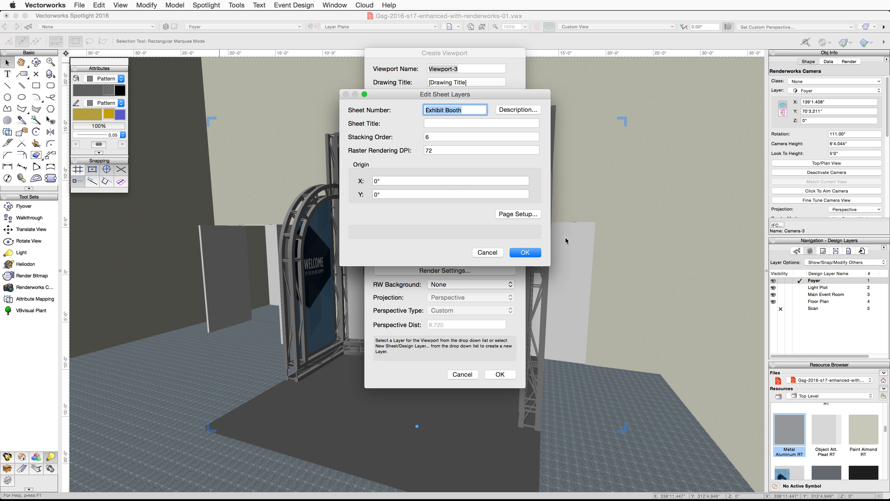
click(530, 252)
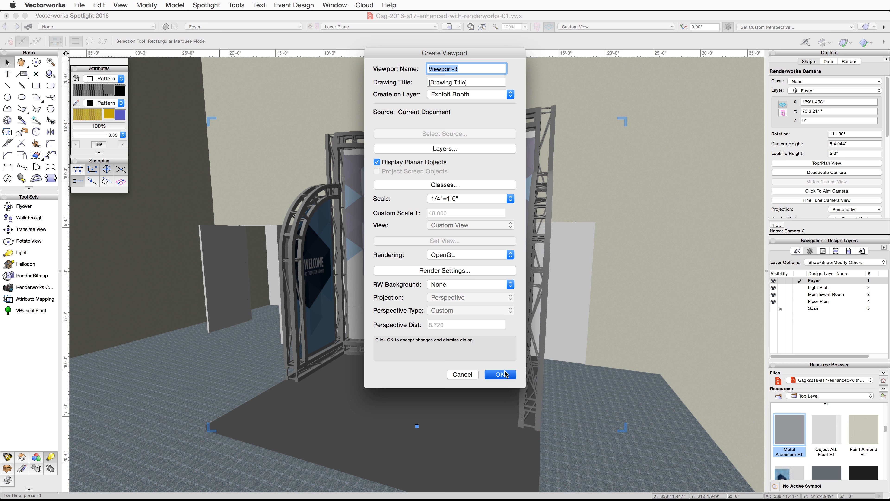
click(505, 374)
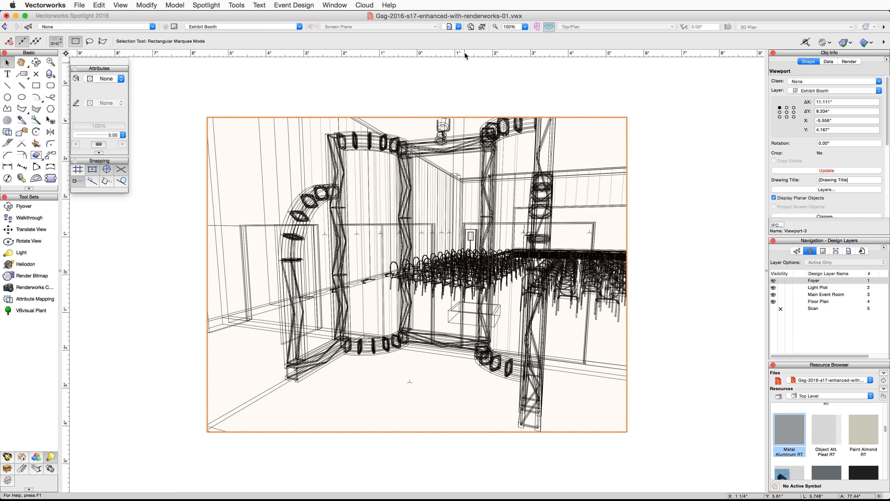
- Set the viewport's scale to 1/2"=1'0"
scroll(791, 140, down, 3)
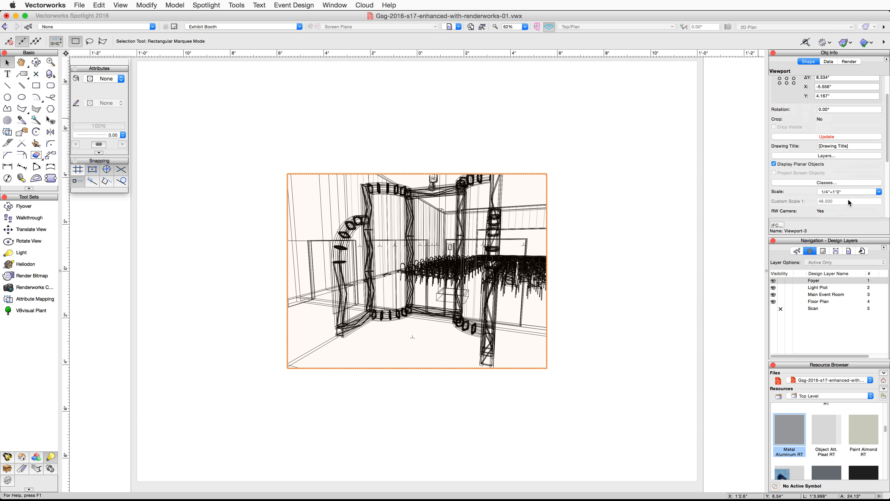
click(848, 191)
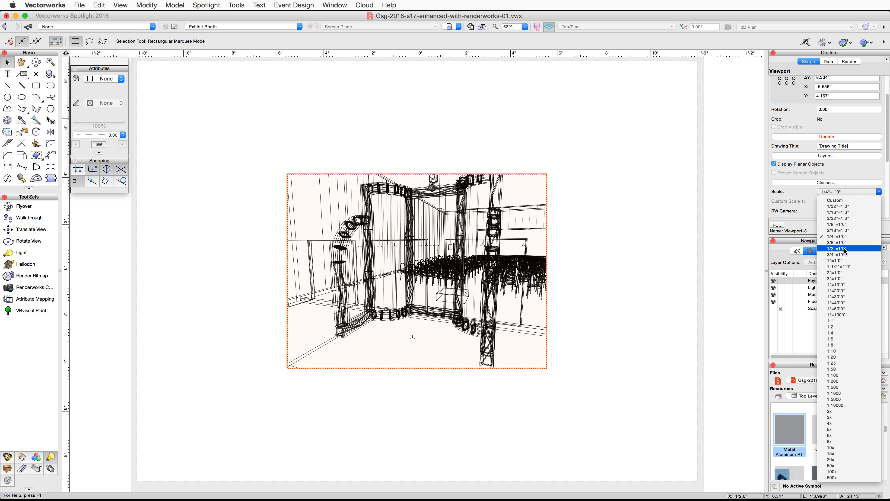
click(839, 248)
scroll(821, 198, down, 6)
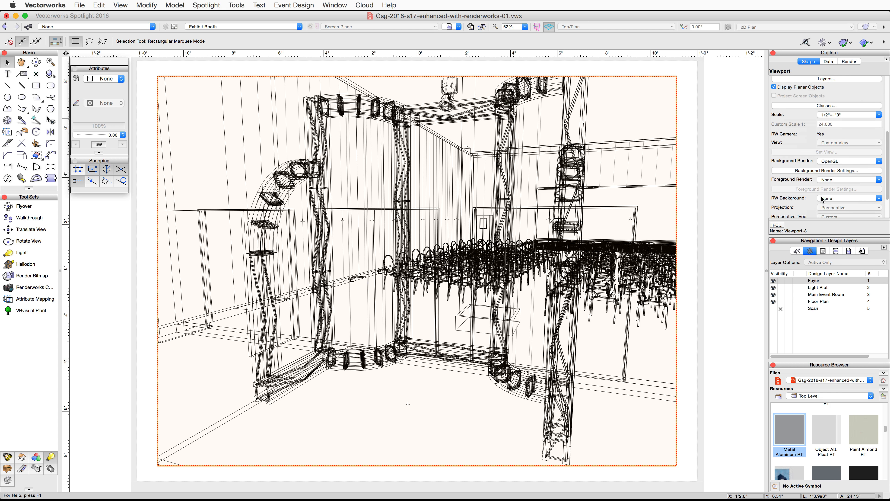
- Set the viewport's background render mode to Final Quality Renderworks
click(842, 160)
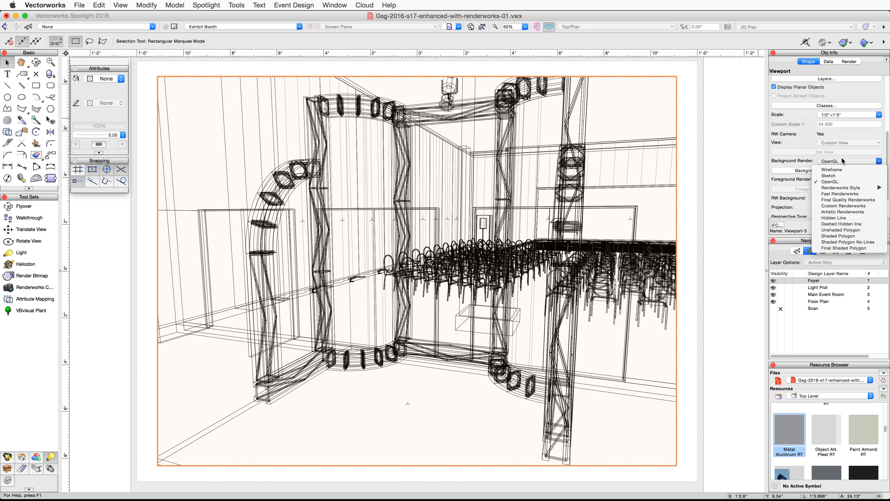
click(838, 200)
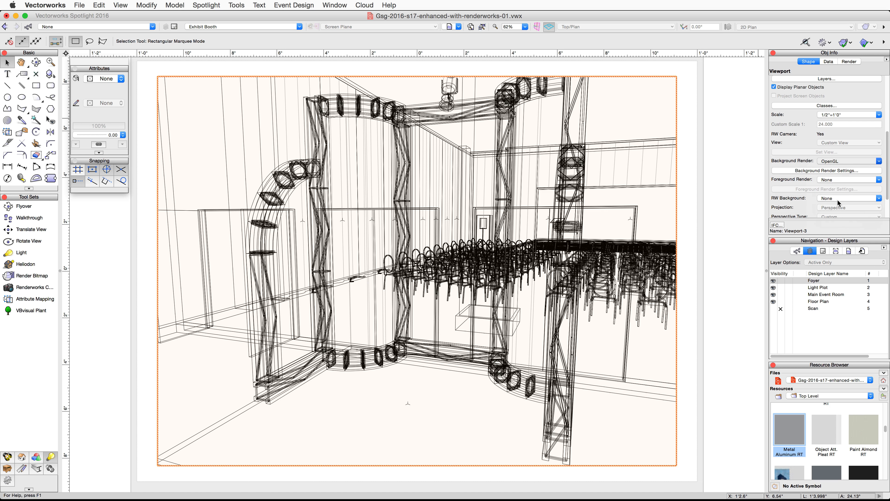
- In the viewport's lighting options, set indirect lighting to Normal, 4 Bounces and enable ambient occlusion
scroll(838, 200, down, 3)
click(837, 201)
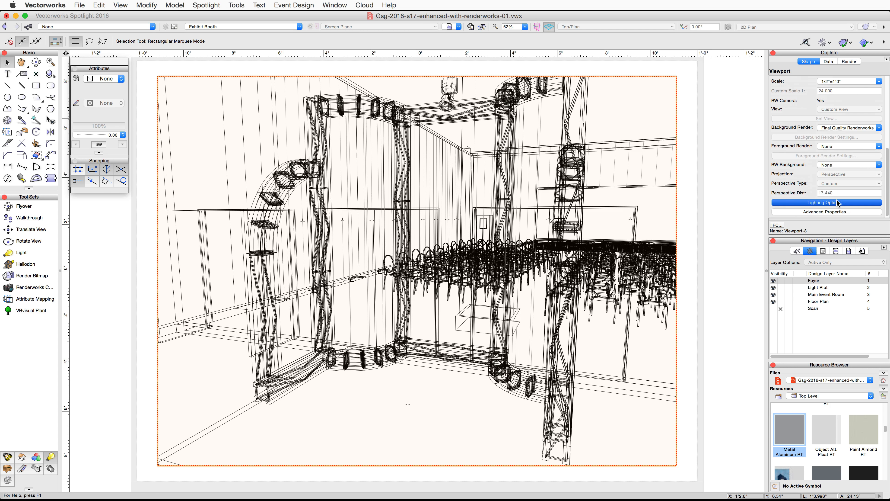
click(538, 78)
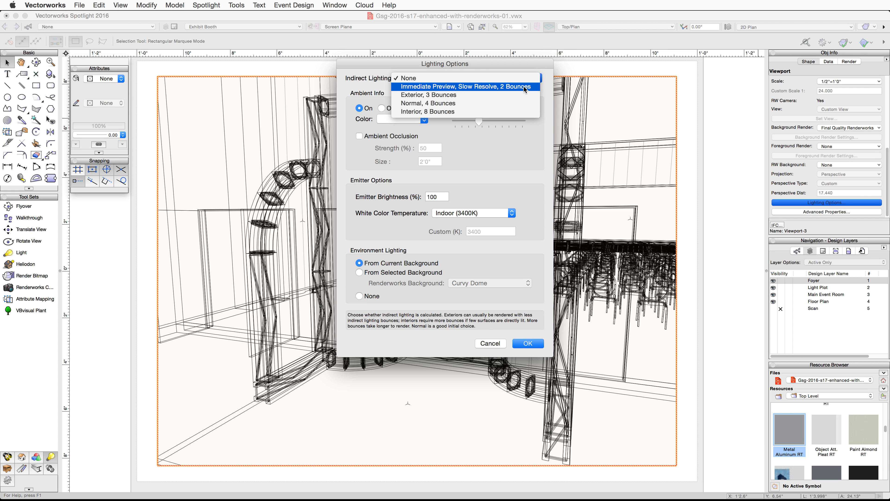
click(509, 104)
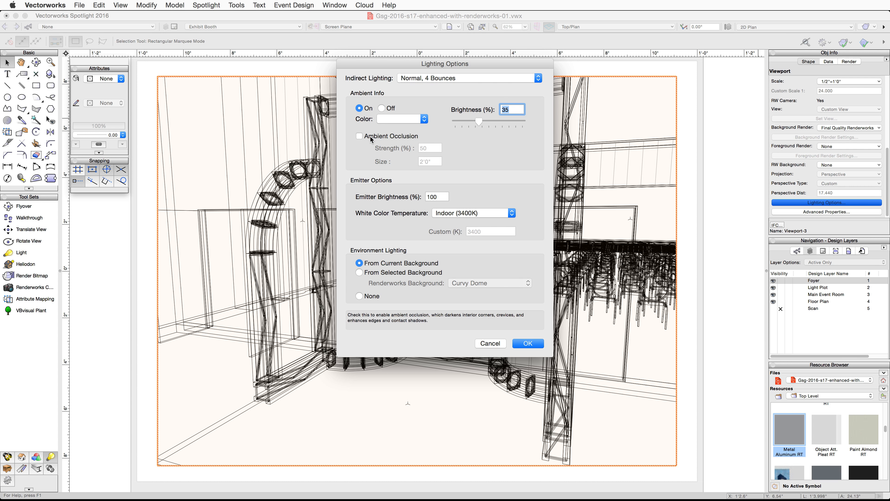
click(359, 136)
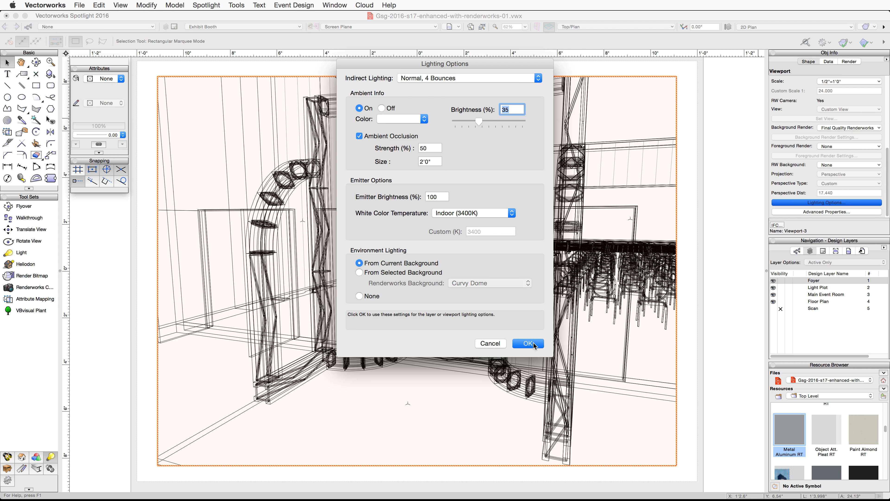
click(532, 343)
- Update the viewport to render it with the new settings
scroll(811, 159, up, 5)
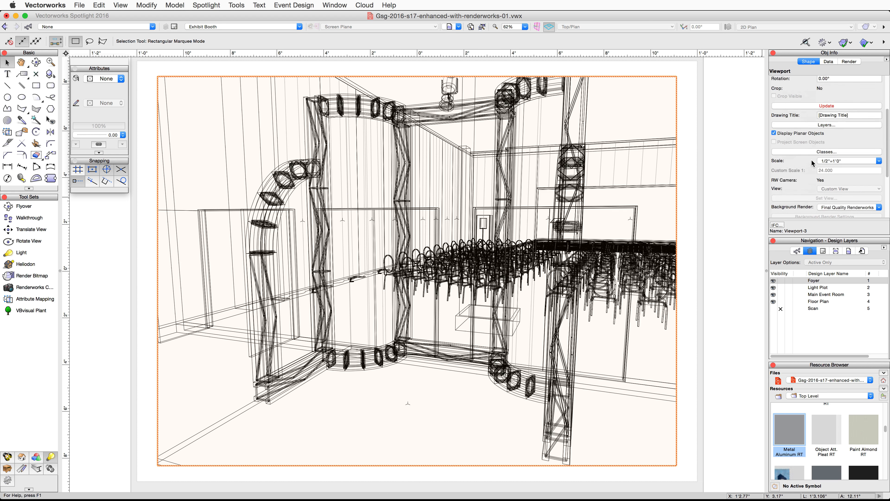
click(826, 137)
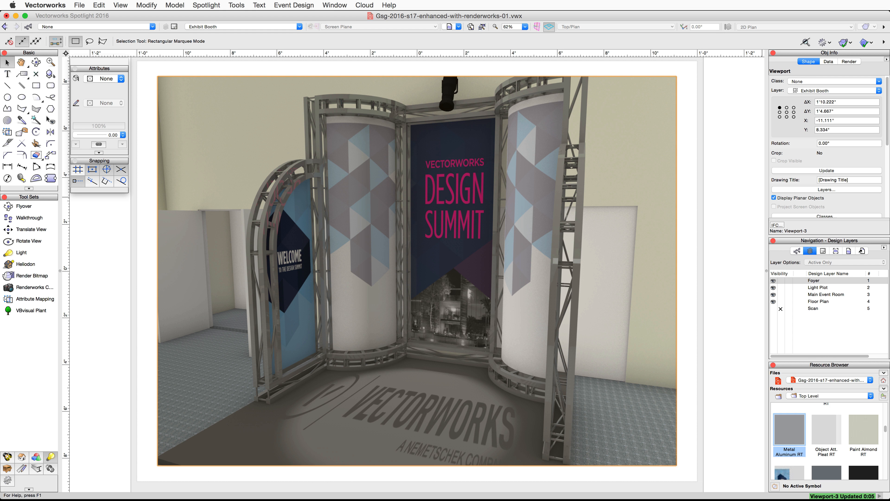
- Edit the Exhibit Booth sheet layer in the Organization dialog and set its raster rendering DPI to 300
click(237, 5)
click(247, 15)
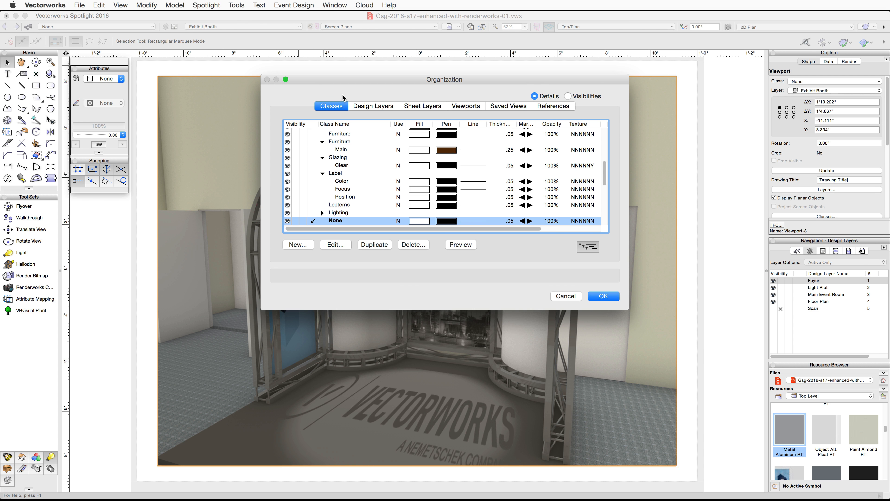
click(407, 106)
click(325, 172)
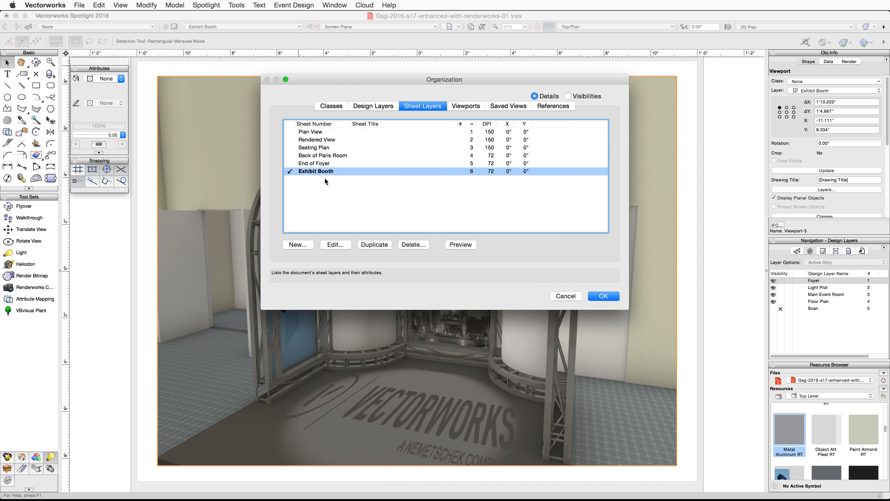
click(337, 244)
click(443, 151)
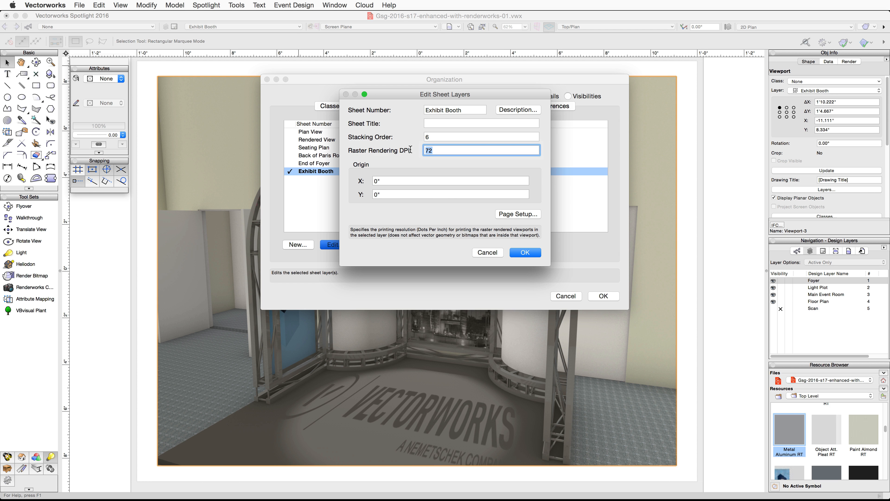
text(300)
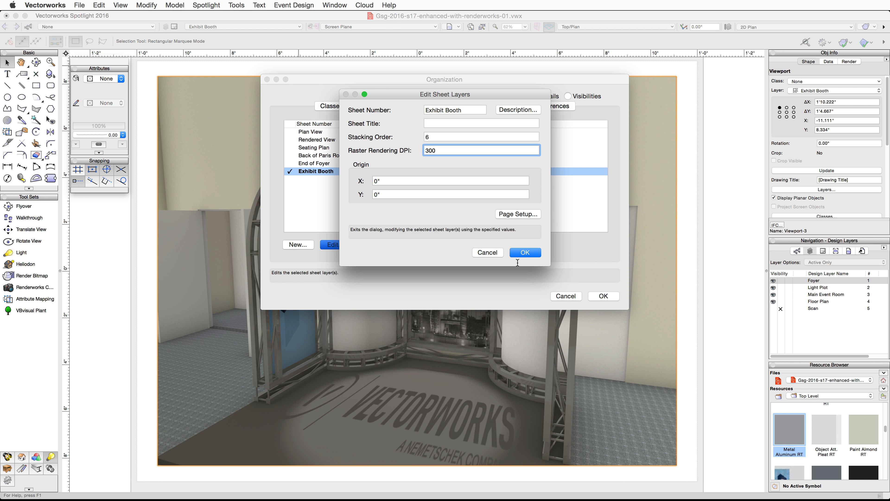